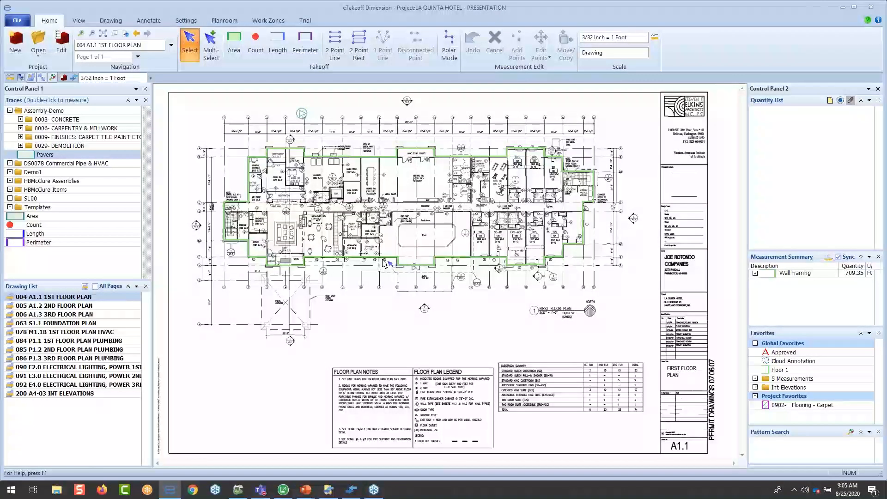
- Collapse the Assembly-Demo folder in the traces list
mouse_move(386, 261)
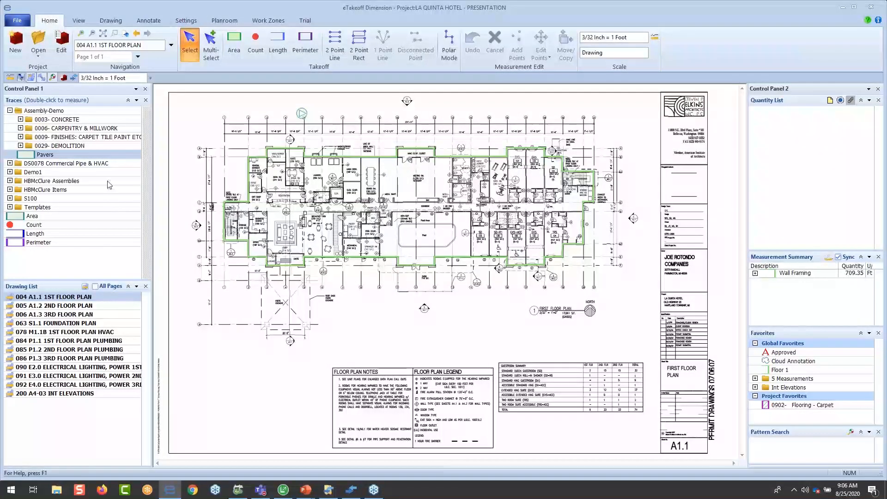
left_click(10, 110)
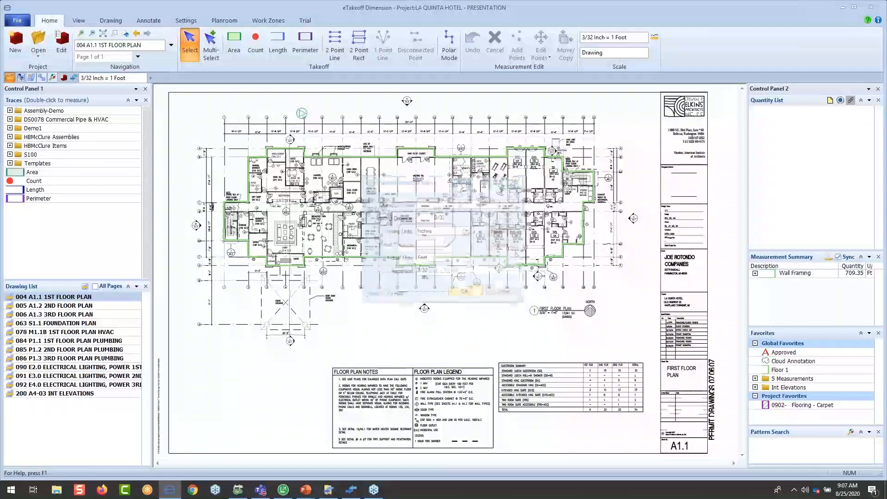
- Review the available standard scales in the 1st floor plan's drawing scale settings and close them without changes
left_click_drag(446, 183, 439, 157)
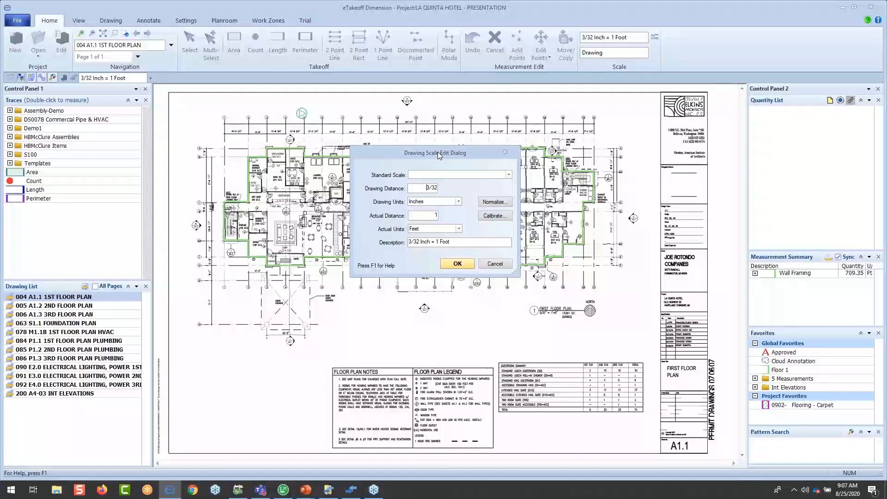
left_click(508, 175)
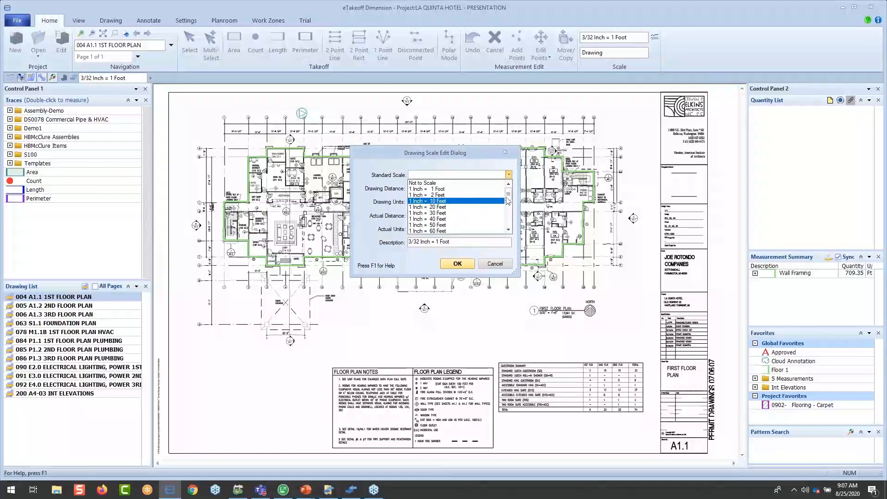
mouse_move(507, 197)
left_mouse_down()
mouse_move(508, 230)
mouse_move(510, 189)
left_mouse_up()
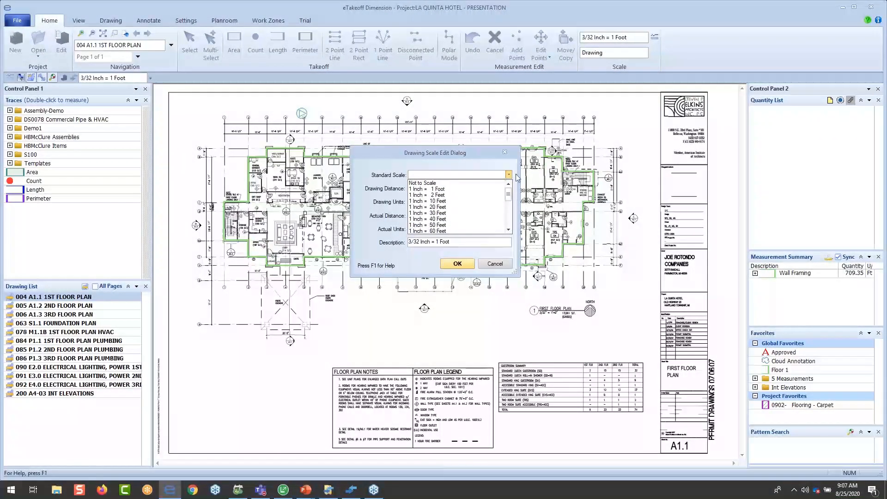
left_click(516, 174)
left_click(509, 175)
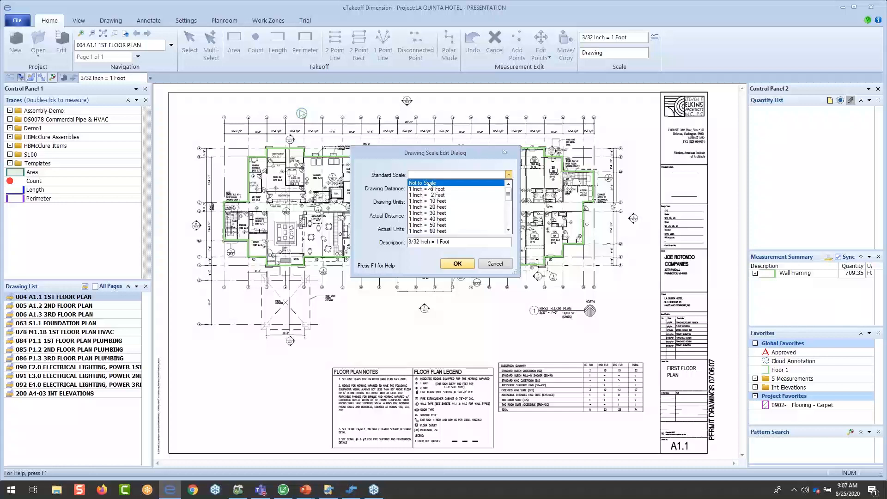
left_click(509, 175)
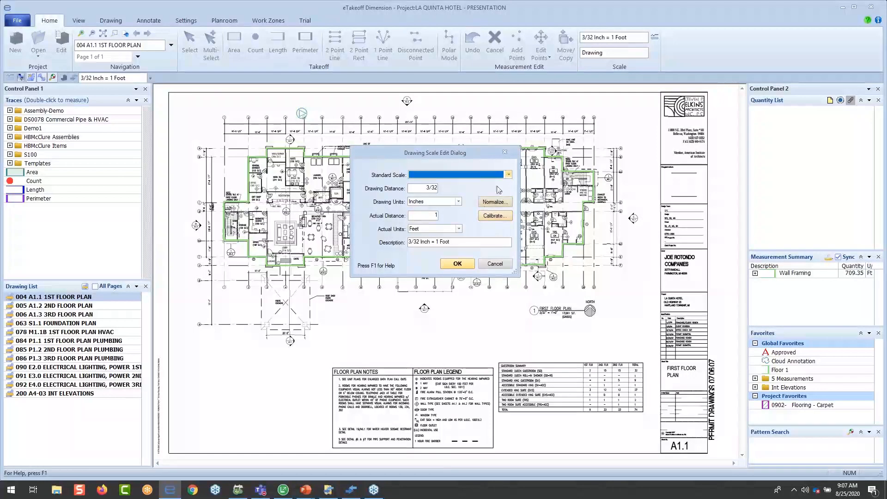
left_click(504, 154)
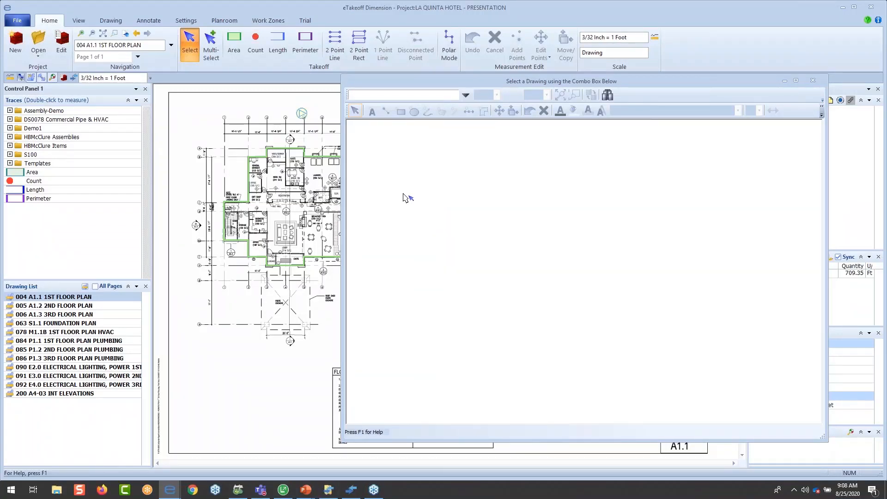
- Show 001 CS1.1 COVER SHEET in the second drawing window and place that window beside the 1st floor plan to read its abbreviations
left_click(464, 95)
left_click(392, 107)
scroll(475, 237, "up", 3)
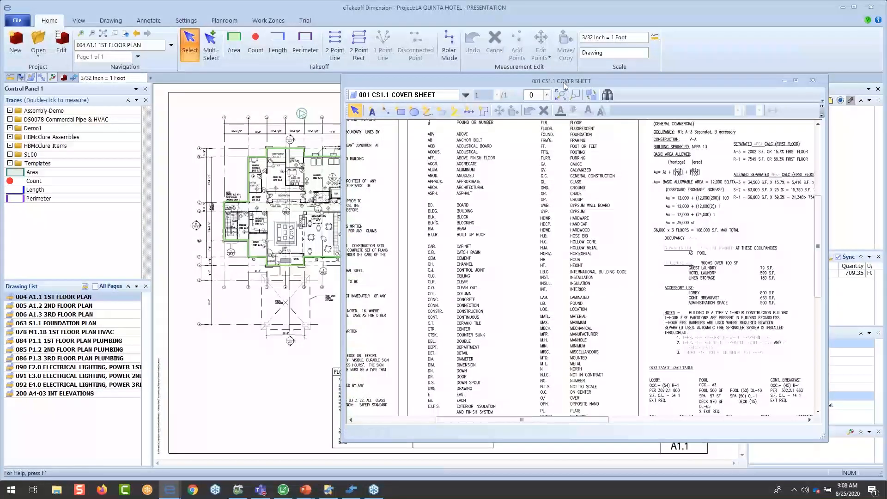
mouse_move(563, 83)
left_mouse_down()
mouse_move(136, 96)
mouse_move(522, 91)
left_mouse_up()
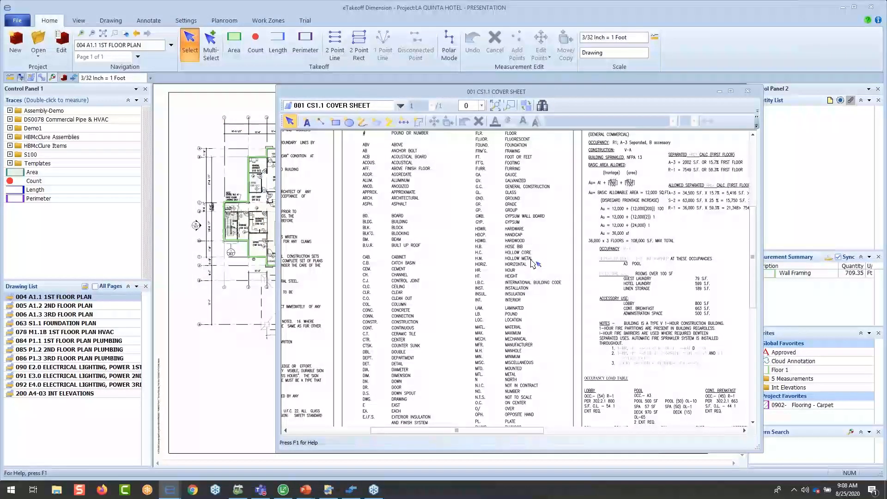
left_click_drag(558, 92, 715, 93)
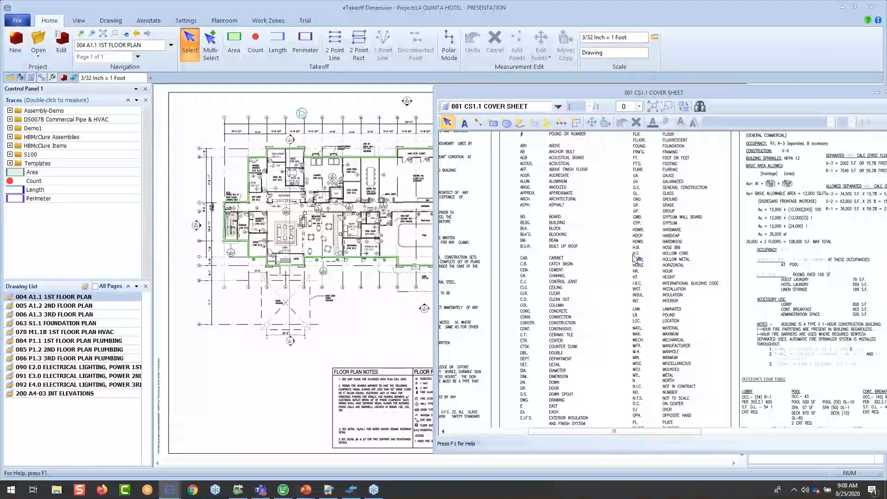
scroll(636, 257, "up", 2)
scroll(637, 257, "down", 2)
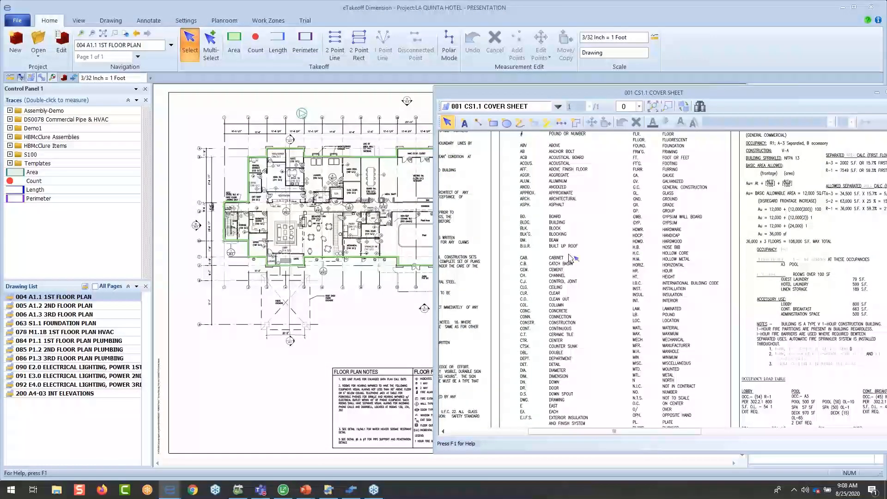
middle_click_drag(566, 253, 589, 233)
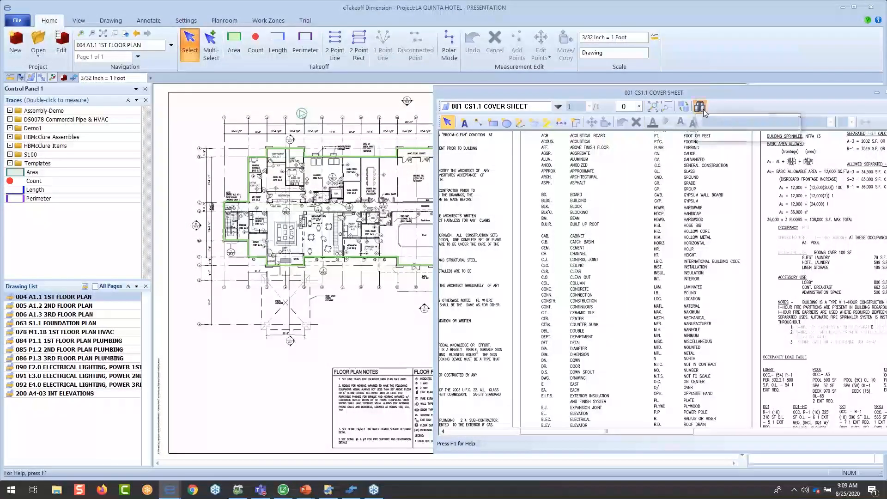
- Show 200 A4-03 INT ELEVATIONS in the second drawing window and fit the whole sheet in it
left_click(733, 135)
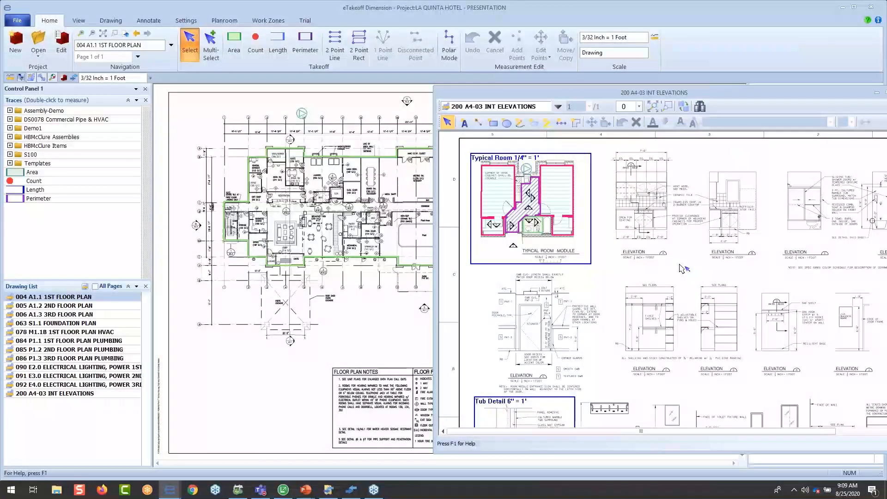
left_click_drag(649, 94, 633, 64)
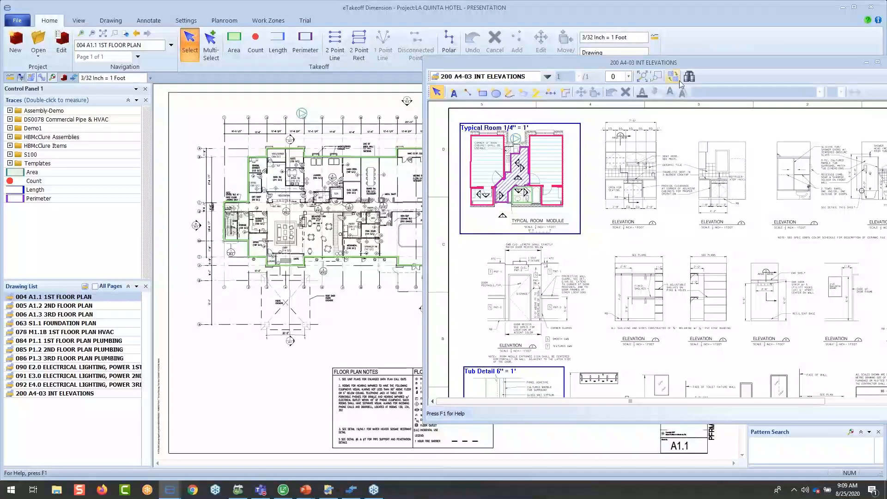
left_click(642, 77)
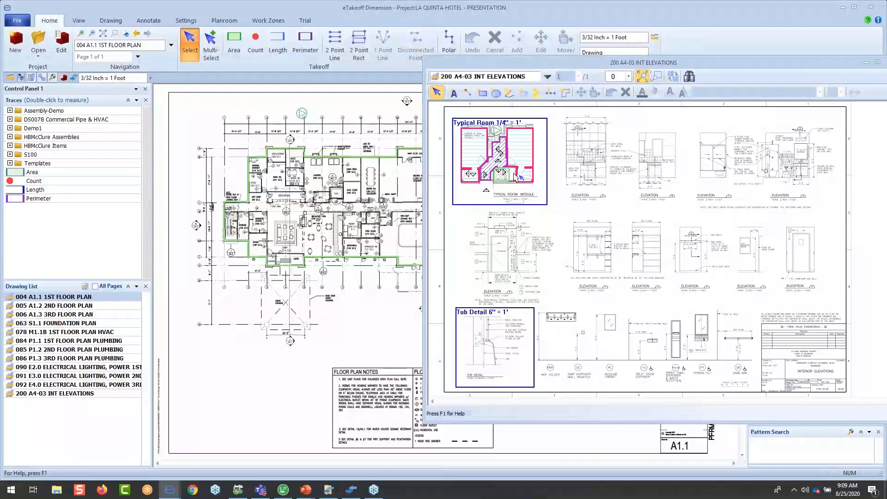
- Swap the interior elevations sheet into the main view and close the second drawing window
left_click(673, 76)
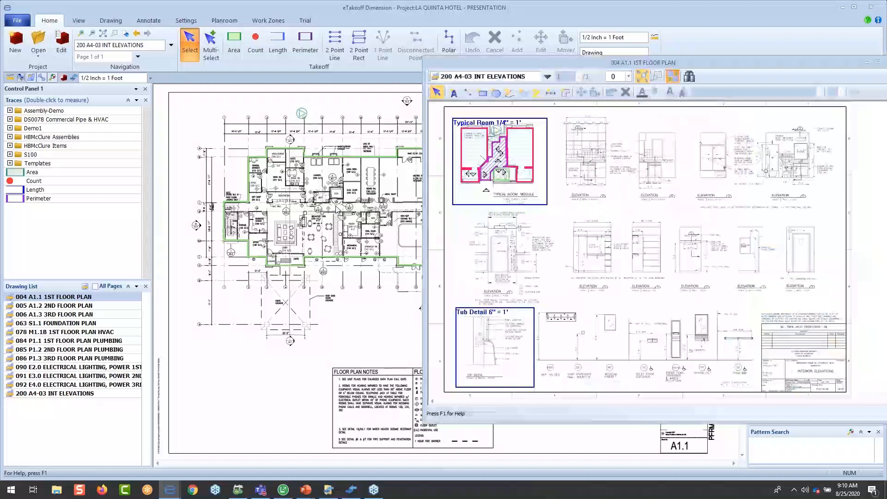
left_click_drag(748, 64, 622, 70)
left_click(767, 63)
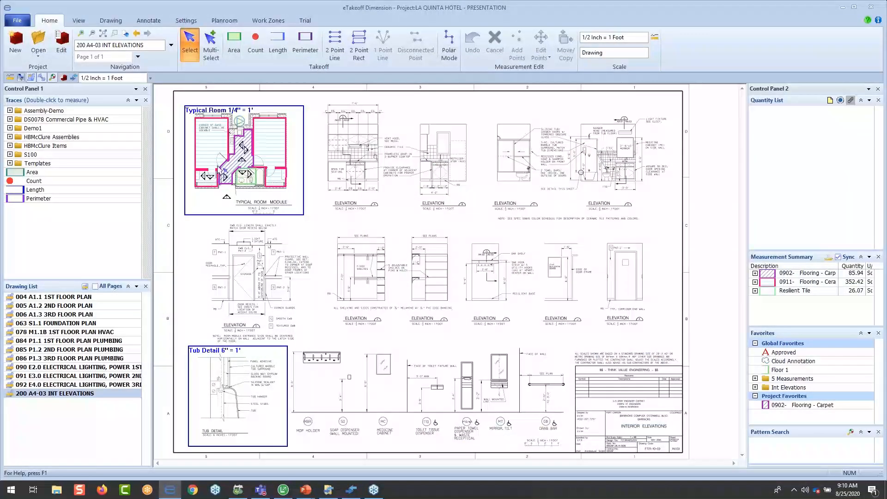
- Select the Hallway flooring measurement in the typical room and overlay the comparison drawing 201 A403 INTERIOR ELEV - ADDENDA 1
scroll(217, 168, "up", 5)
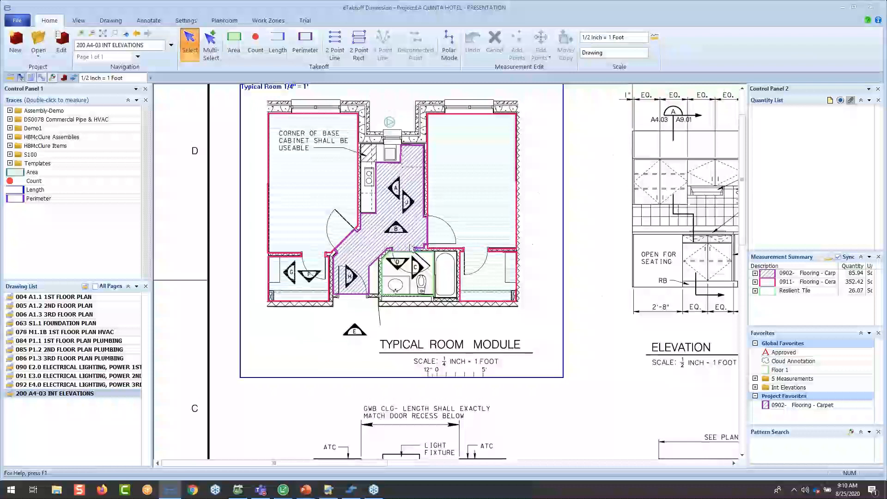
scroll(412, 248, "up", 3)
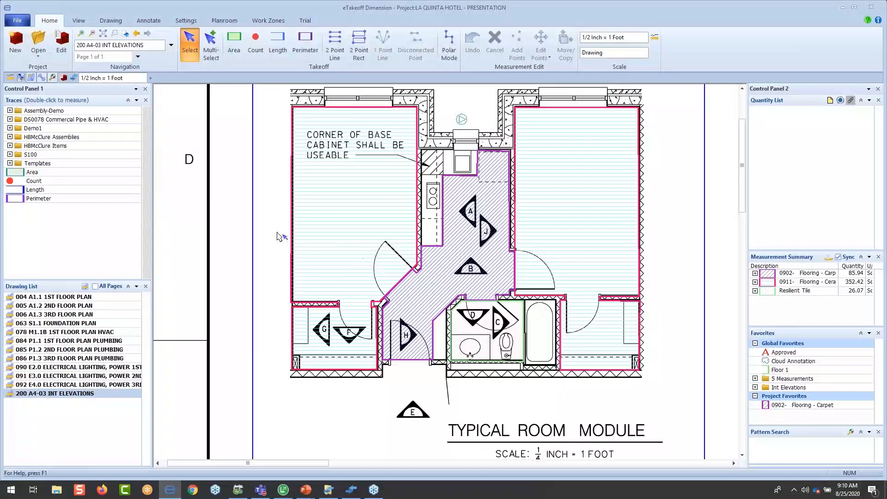
left_click(450, 236)
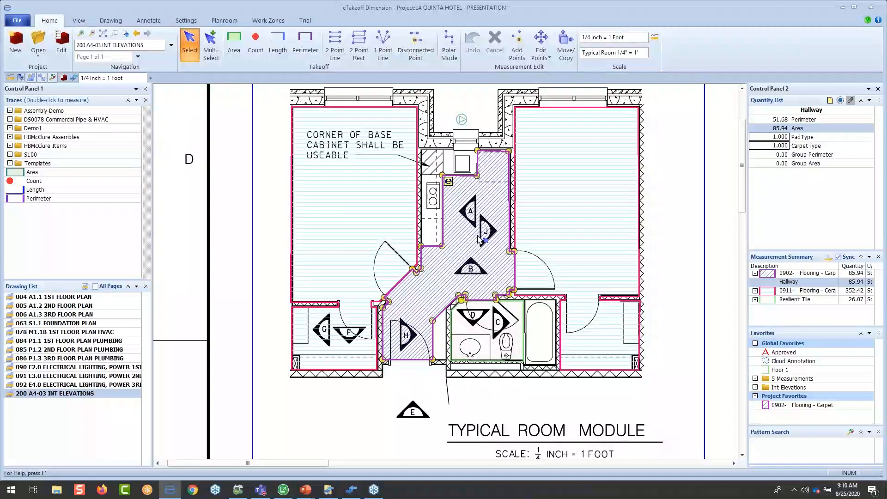
left_click(42, 78)
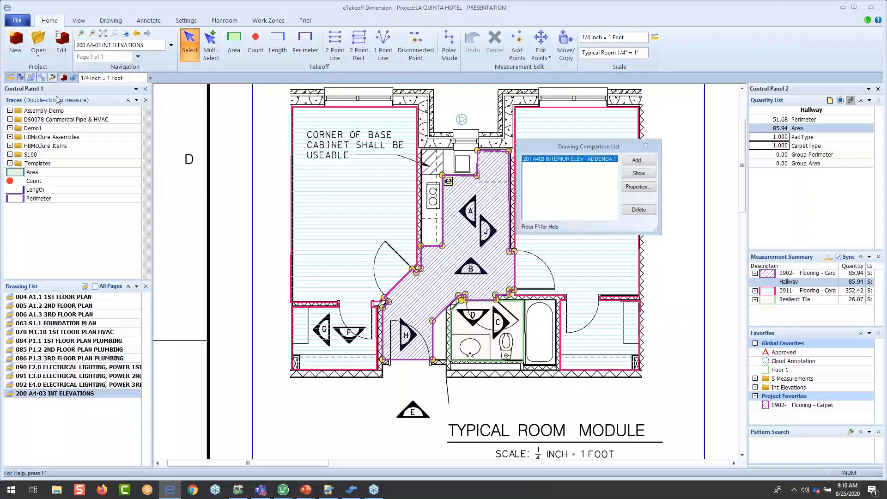
left_click(639, 175)
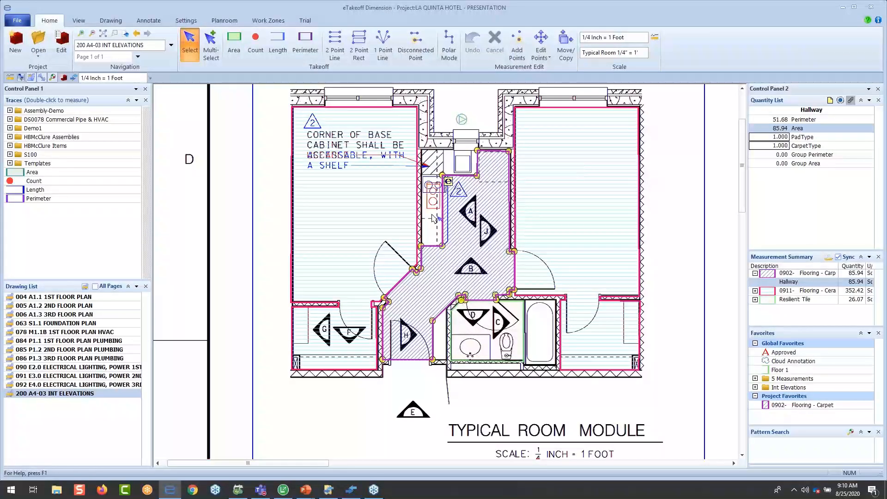
- Edit the Hallway measurement's points along the kitchen counter so its boundary follows the revised counter edge and angled corner
scroll(433, 218, "up", 5)
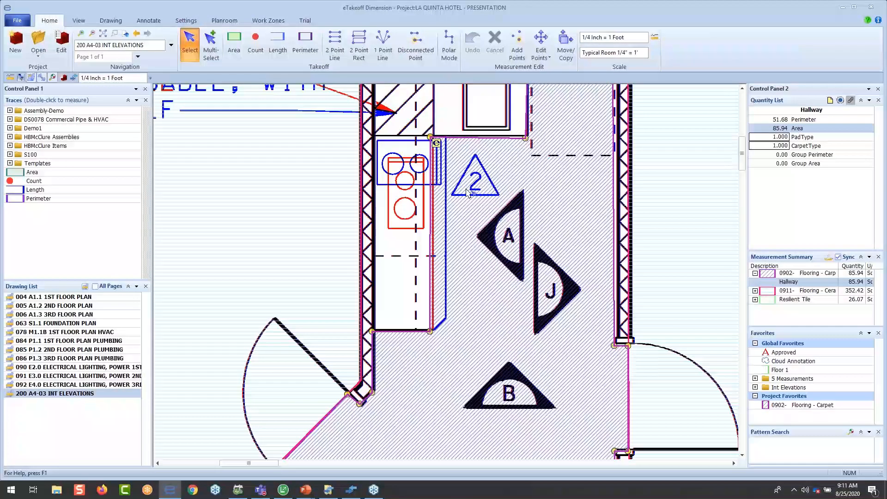
key("e")
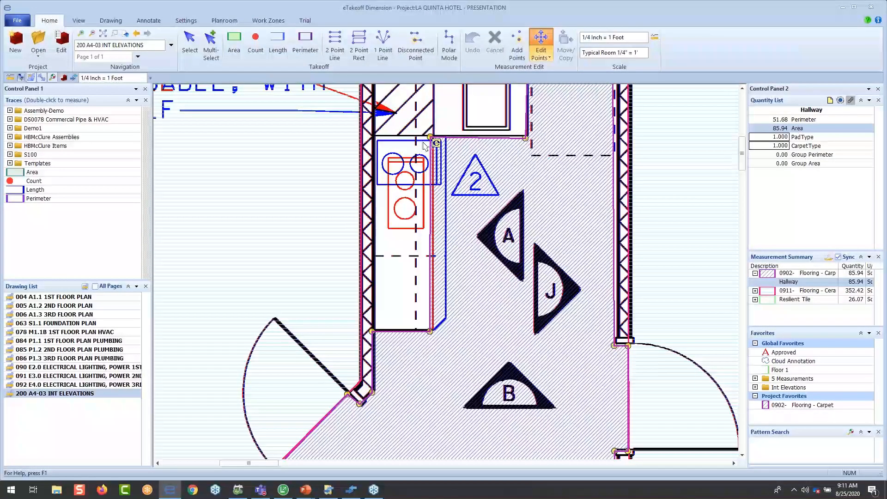
left_click_drag(430, 137, 445, 137)
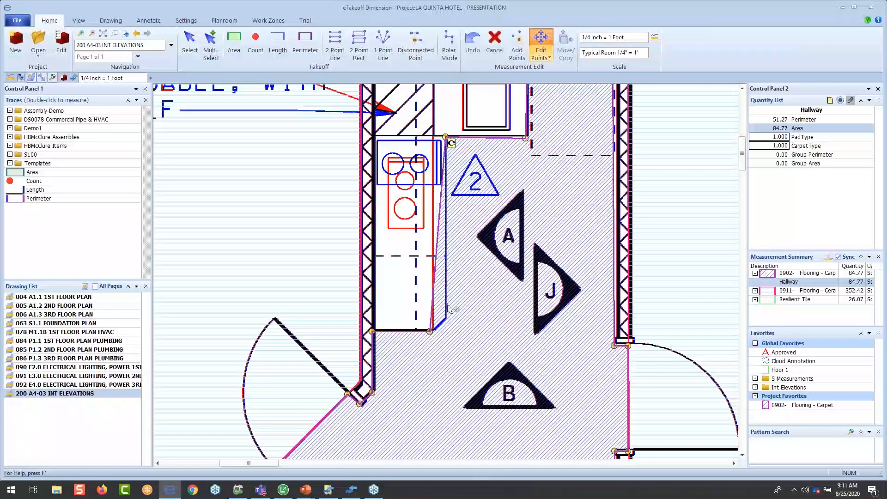
mouse_move(443, 324)
left_mouse_down()
mouse_move(447, 316)
mouse_move(435, 329)
left_mouse_up()
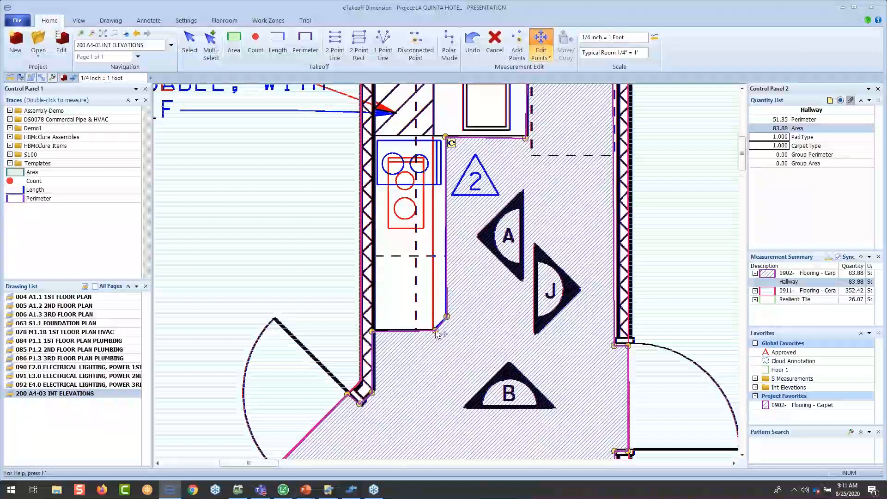
key("Escape")
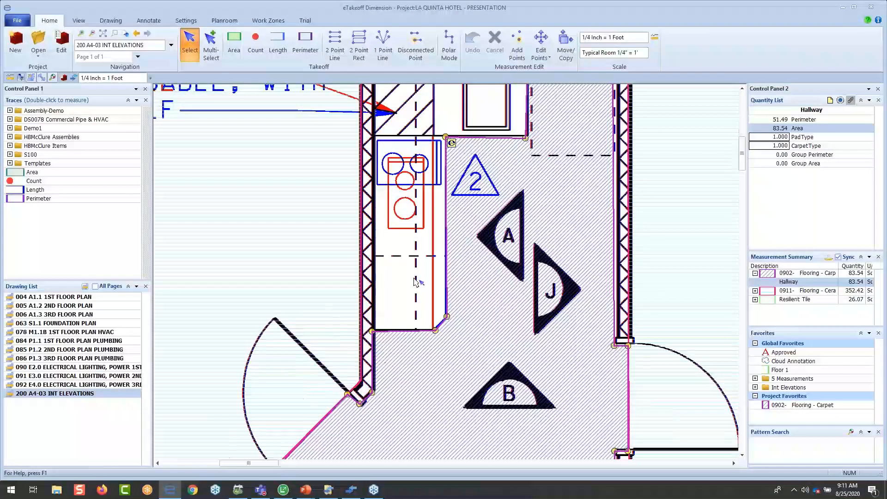
- Follow the link above the typical room to the 1st floor plan, view 005 A1.2 2ND FLOOR PLAN, and return to 004 A1.1 1ST FLOOR PLAN
scroll(414, 282, "down", 3)
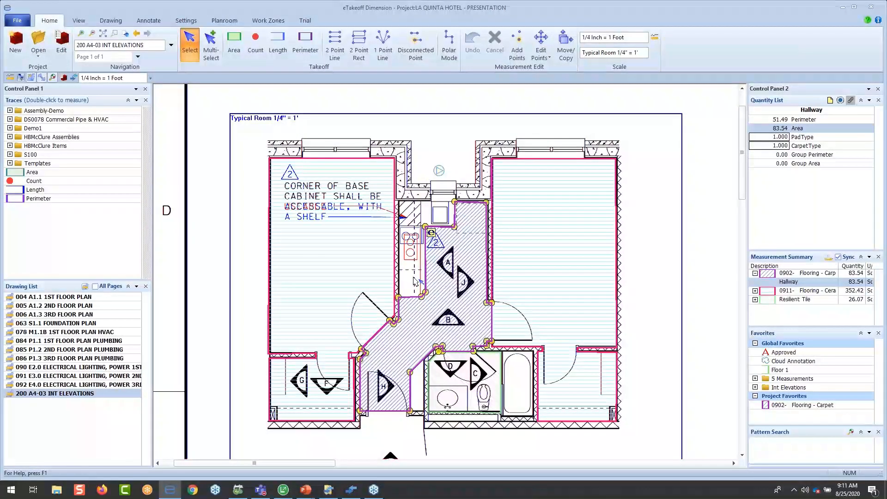
left_click(441, 172)
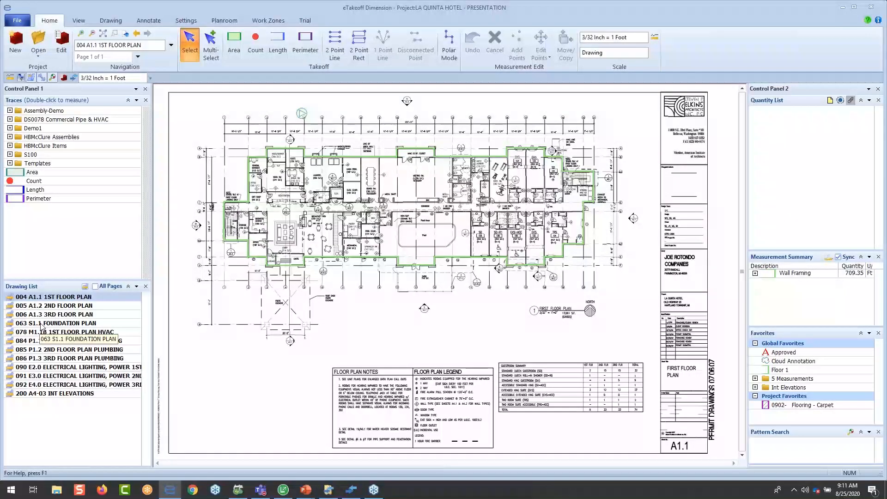
double_click(61, 306)
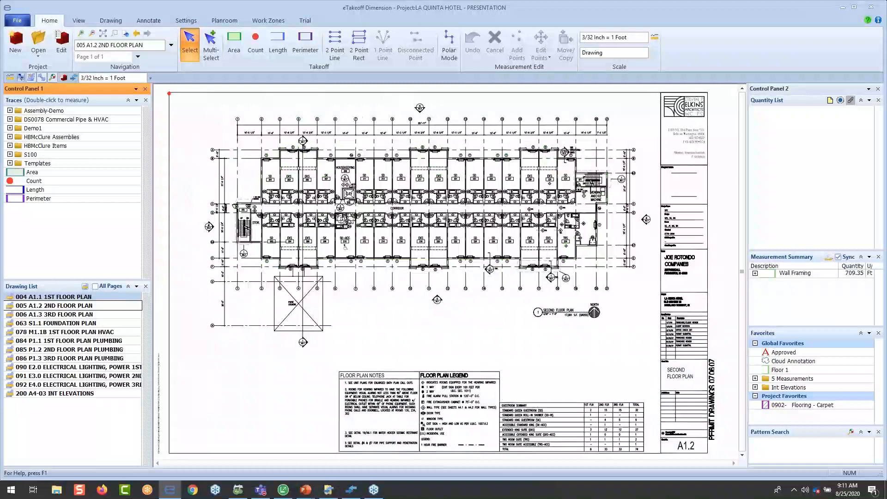
double_click(61, 298)
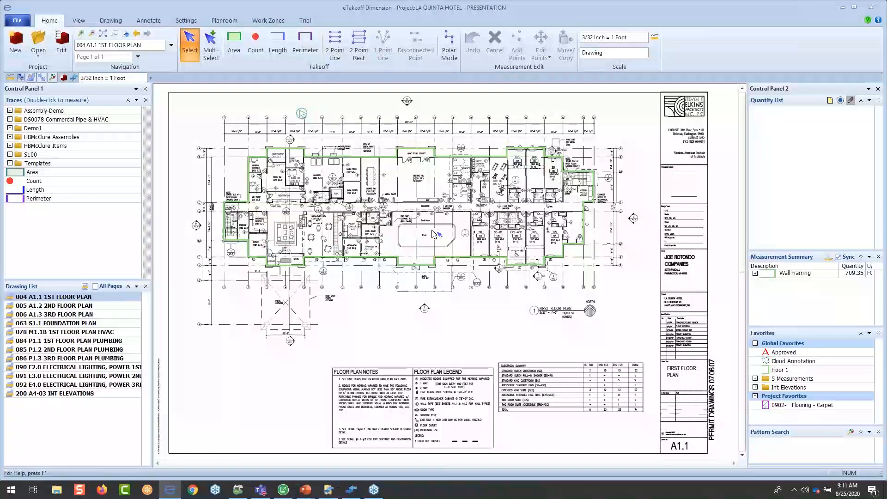
- Measure the pool room with the Assembly-Demo Pavers trace, following every wall corner including the patio door recess and the air lock notch
scroll(434, 234, "up", 5)
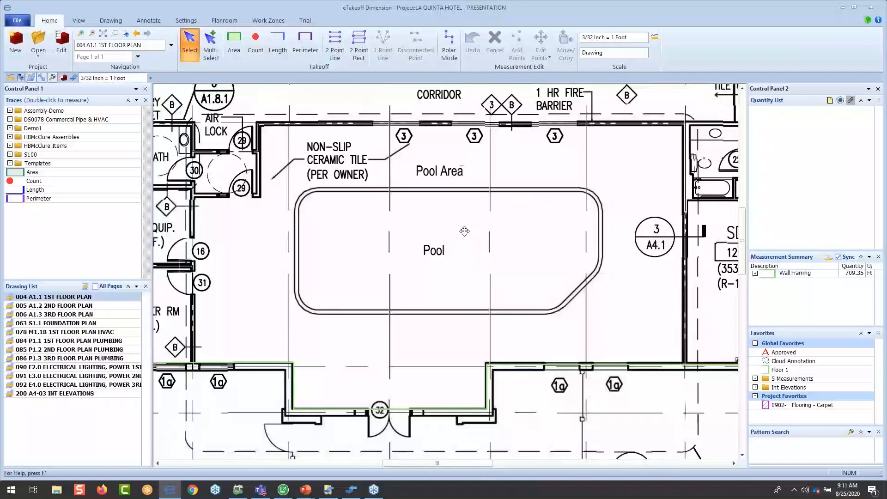
middle_click_drag(464, 231, 466, 247)
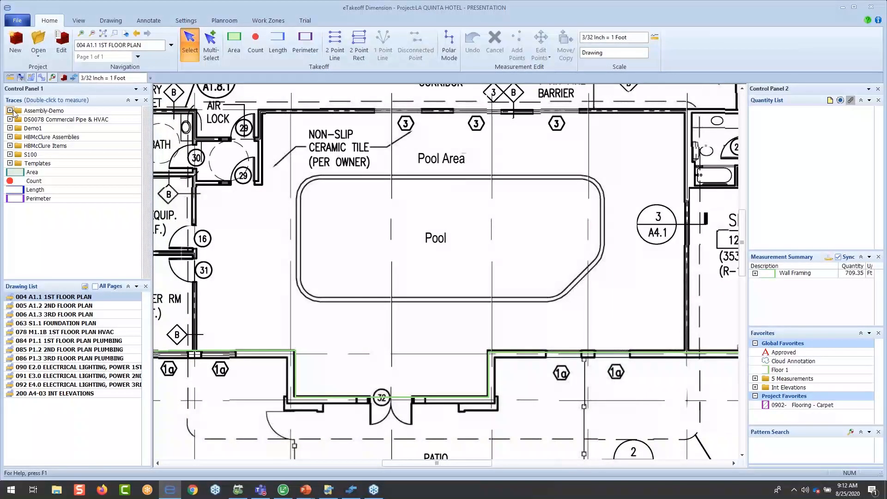
left_click(9, 110)
left_click(34, 156)
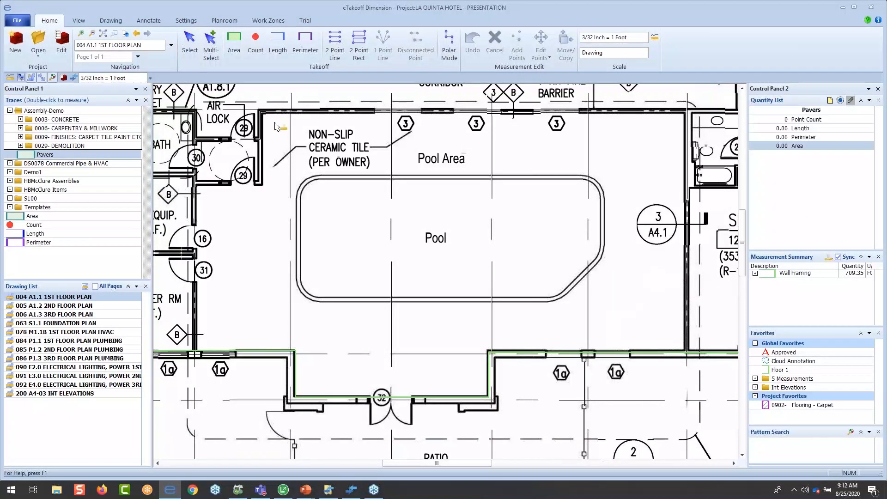
left_click(260, 113)
left_click(686, 112)
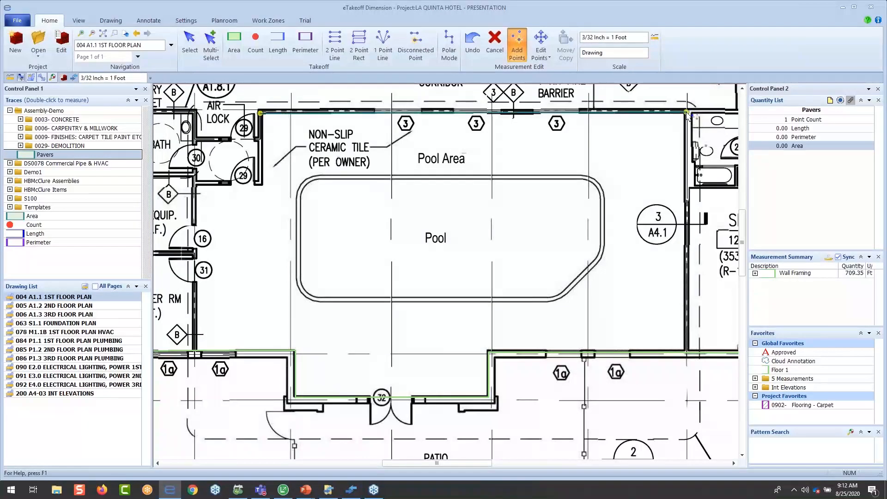
left_click(685, 349)
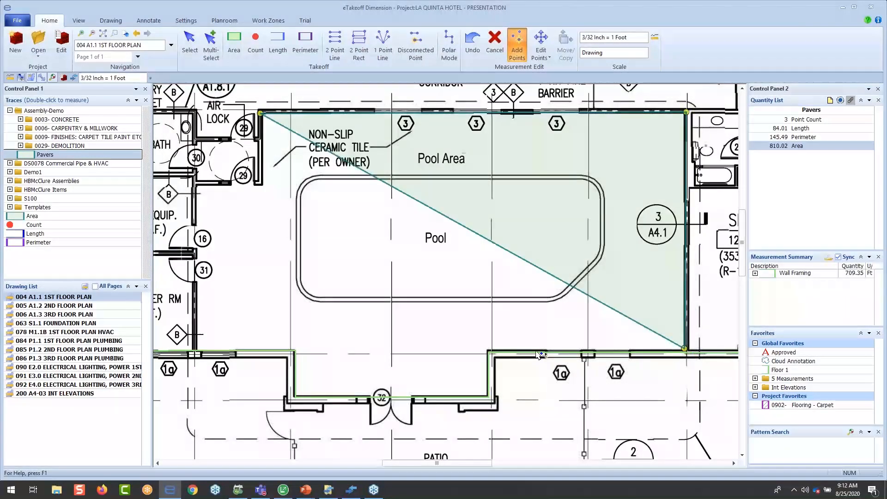
left_click(488, 350)
left_click(486, 396)
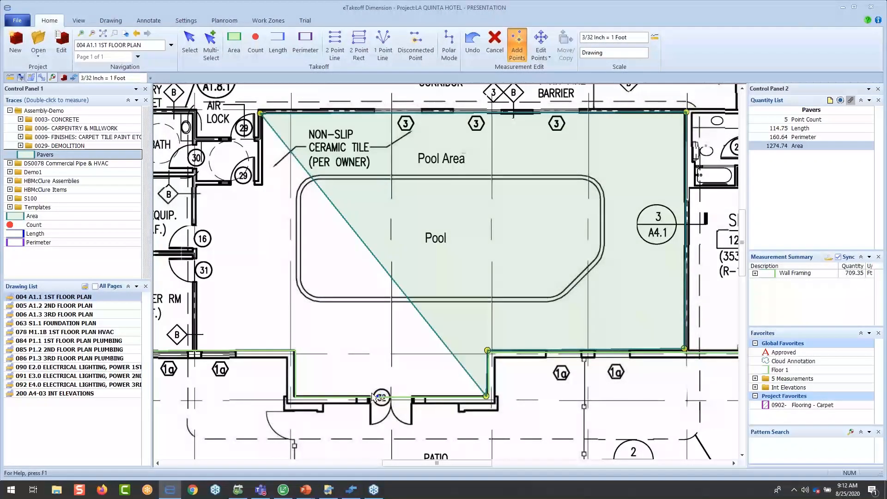
left_click(296, 396)
left_click(294, 350)
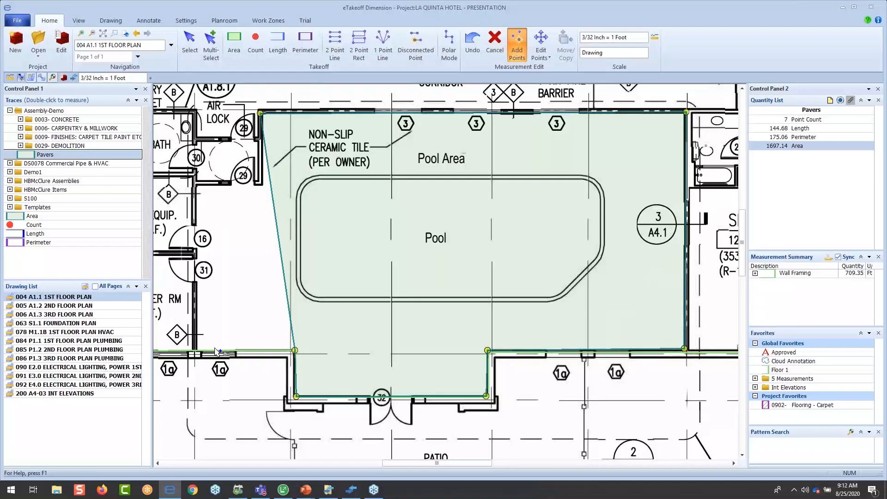
left_click(196, 349)
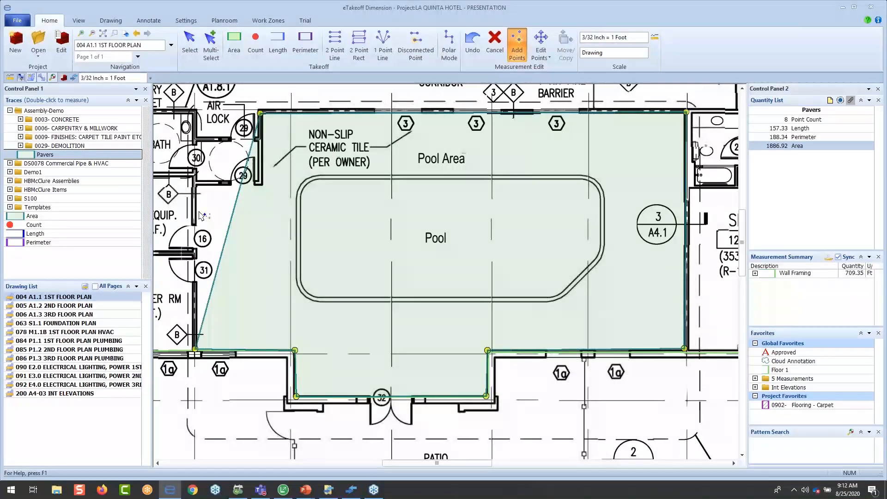
left_click(196, 184)
left_click(262, 184)
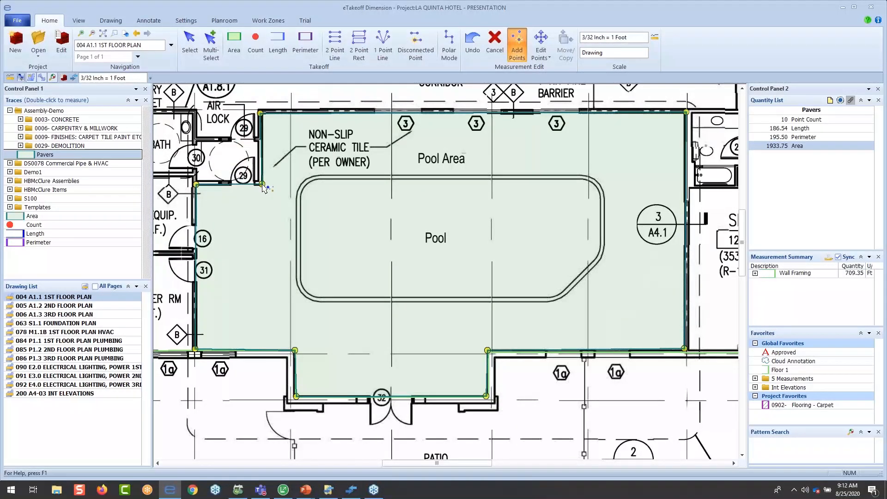
right_click(294, 219)
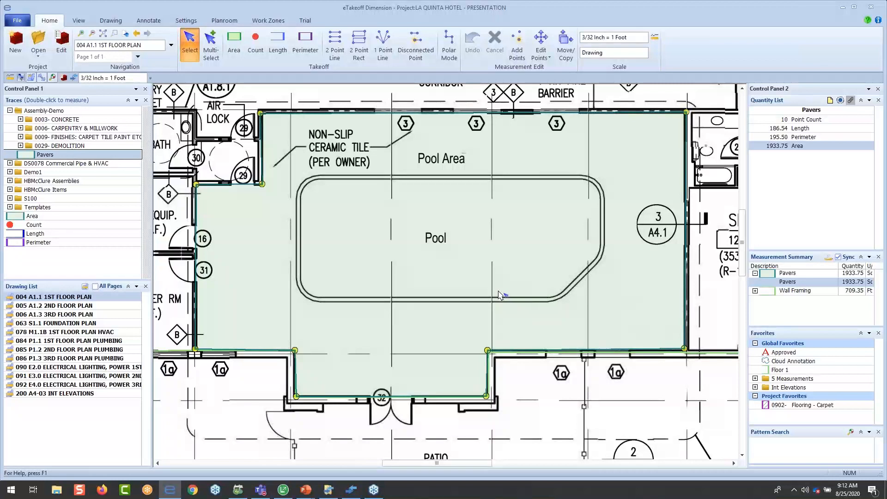
- Begin a disconnected group in the Pavers measurement, tracing the pool's upper-left corner as an arc and its lower-left corner point by point
mouse_move(497, 289)
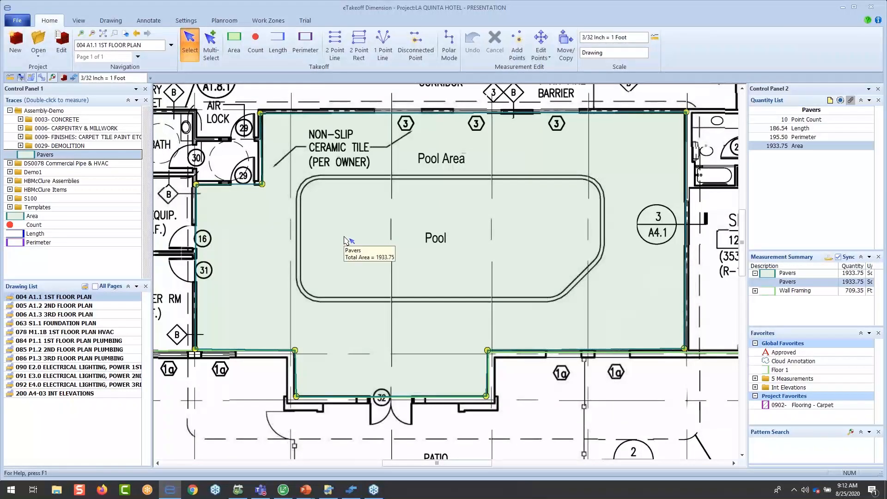
mouse_move(344, 240)
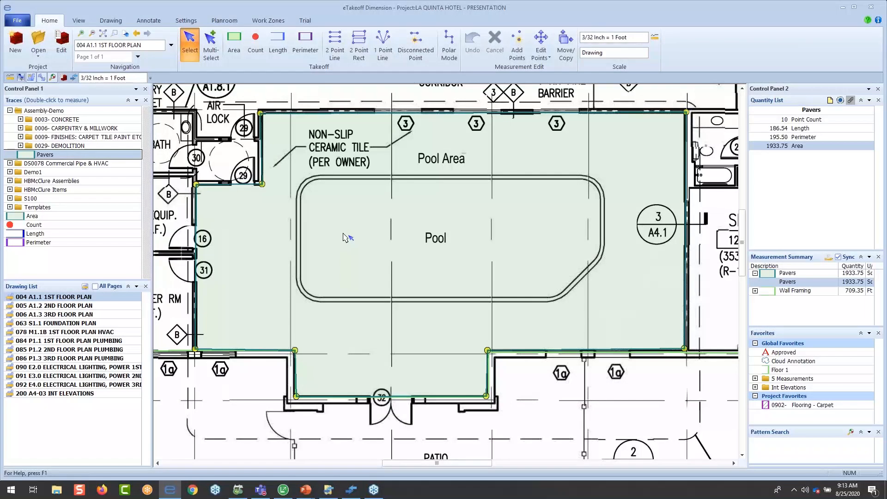
left_click(21, 119)
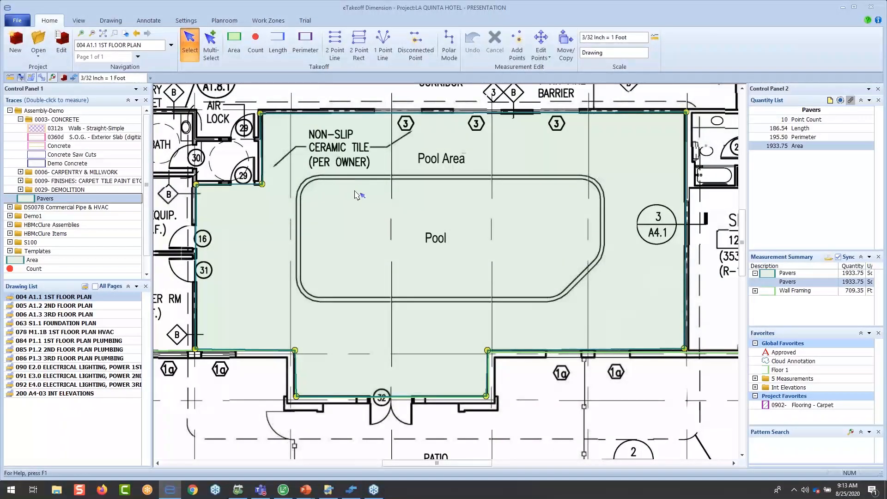
key("d")
left_click(319, 180)
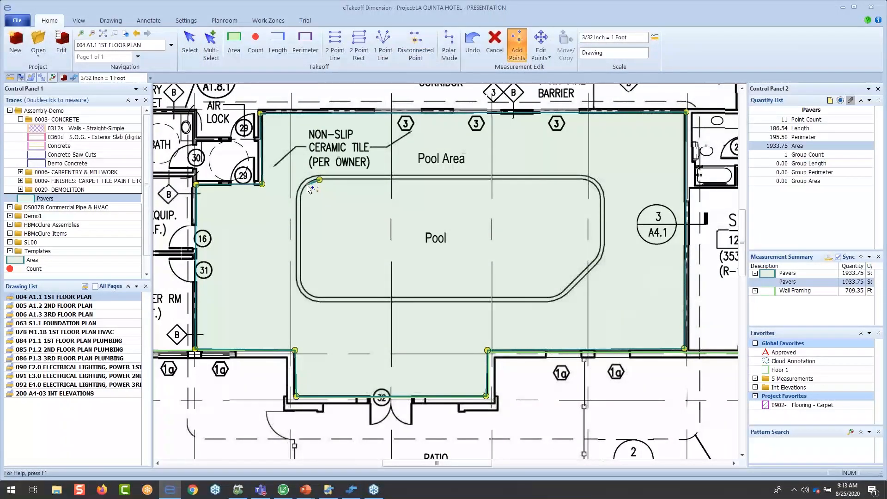
left_click(307, 184)
left_click(300, 199)
key("a")
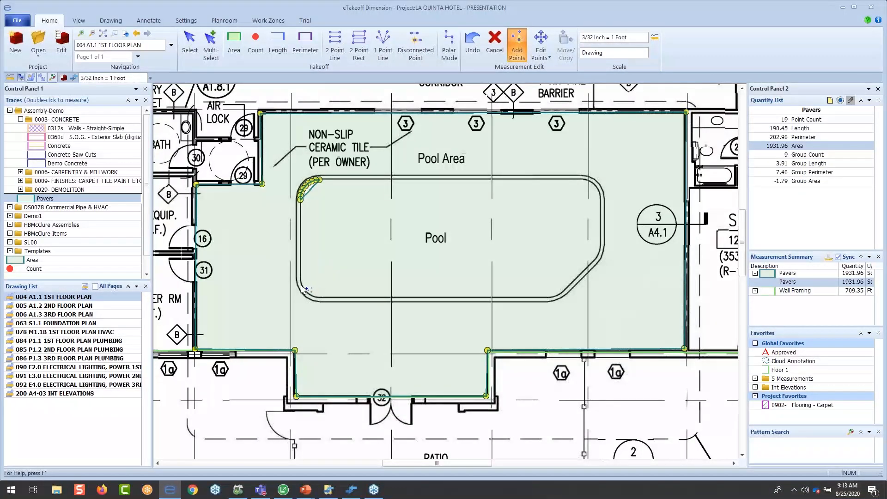
left_click(300, 282)
left_click(303, 288)
left_click(309, 292)
left_click(315, 296)
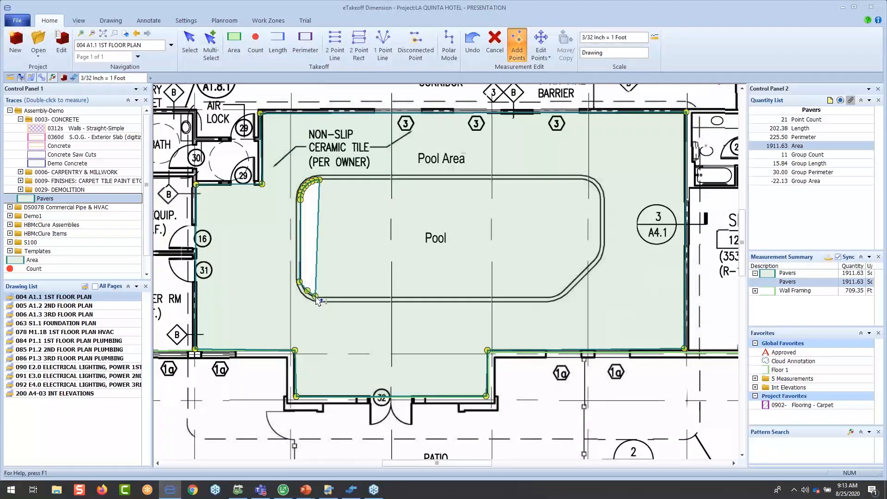
- Continue the pool cutout along the lower edge, around the angled lower-right corner and up the right side
left_click(549, 296)
left_click(556, 294)
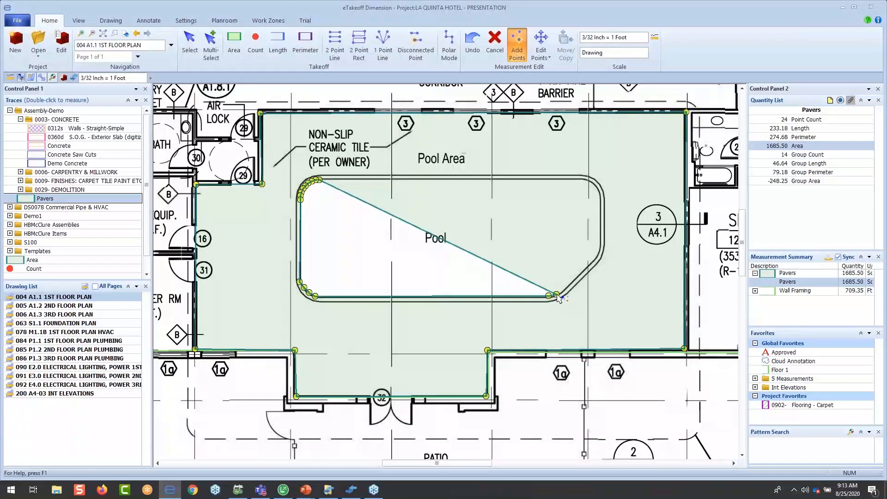
left_click(564, 288)
left_click(595, 256)
left_click(598, 249)
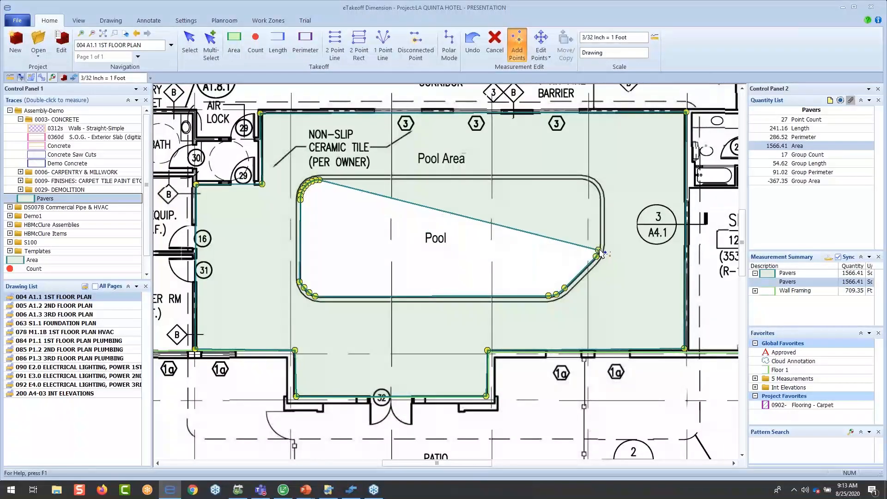
left_click(600, 243)
left_click(599, 194)
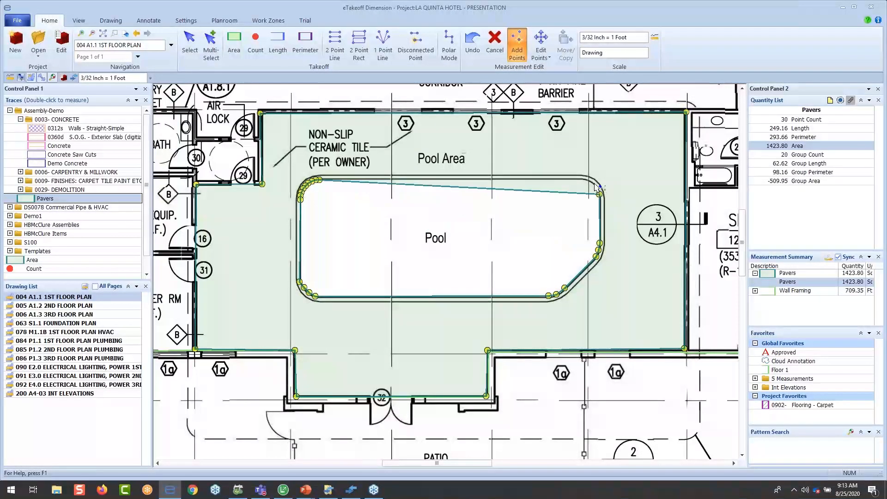
- Trace the pool's rounded upper-right corner with closely spaced points and finish the cutout in the Pavers measurement
left_click(593, 184)
left_click(589, 180)
left_click(587, 178)
left_click(584, 177)
left_click(581, 177)
left_click(596, 187)
left_click(598, 189)
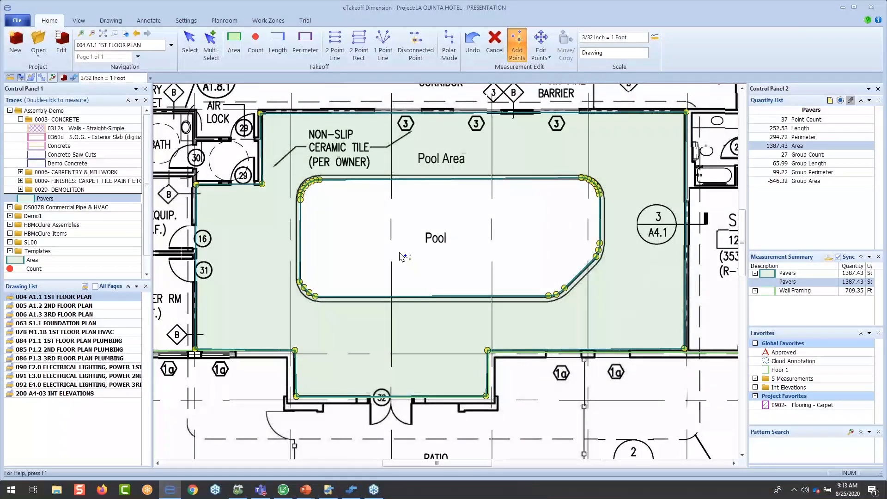
key("Escape")
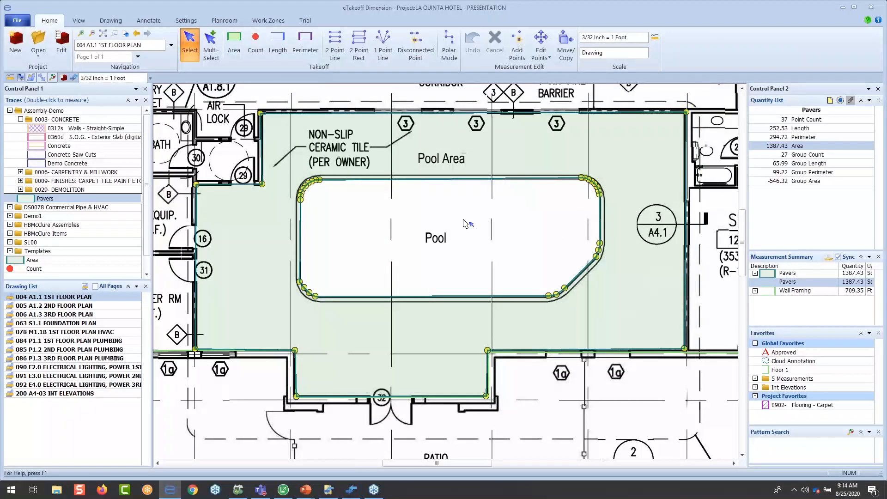
- Create a cutout measurement from group 2 (points 11-37), using the Concrete trace from Assembly-Demo, 0003- CONCRETE
right_click(308, 187)
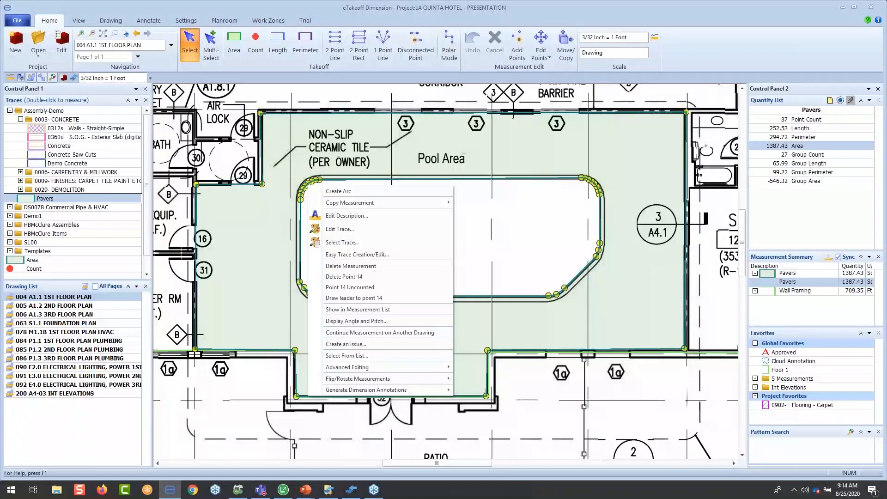
mouse_move(439, 368)
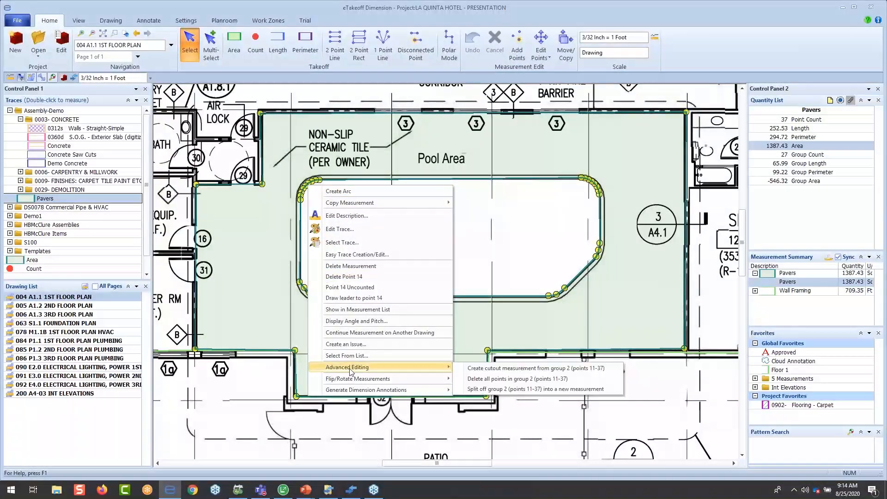
left_click(486, 368)
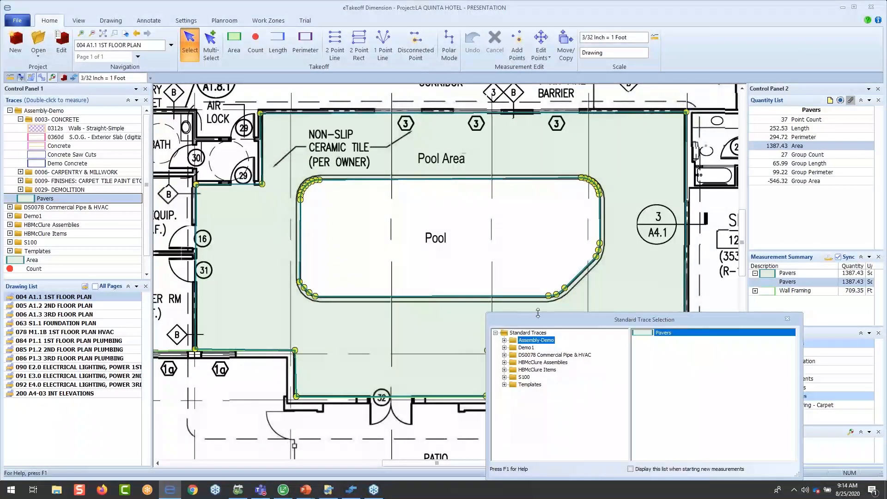
mouse_move(538, 313)
left_mouse_down()
mouse_move(537, 302)
mouse_move(487, 288)
mouse_move(323, 205)
left_mouse_up()
left_click(290, 225)
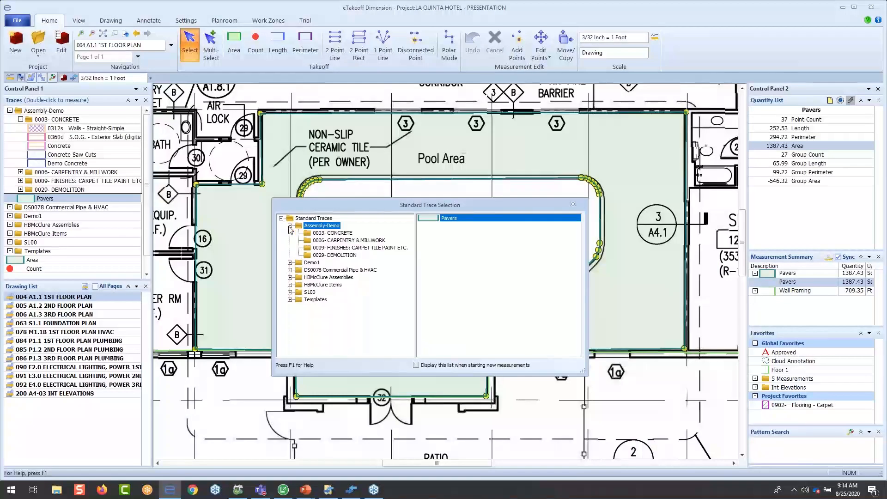
left_click(314, 233)
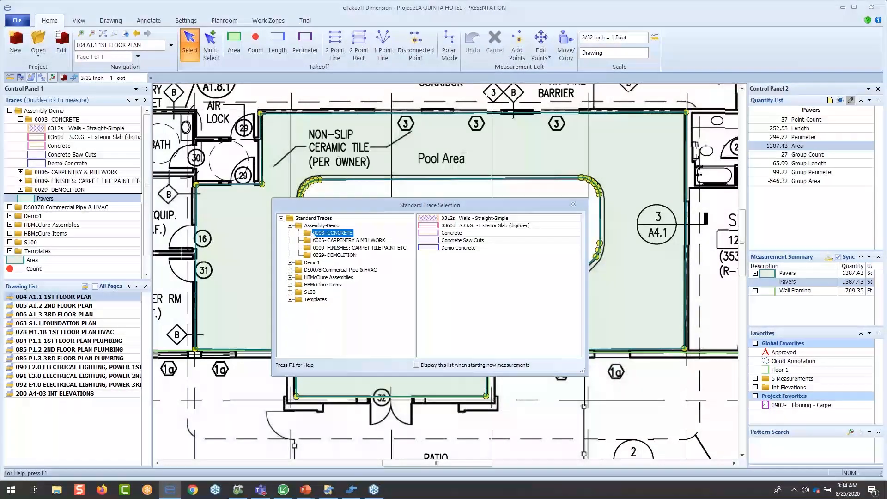
double_click(455, 233)
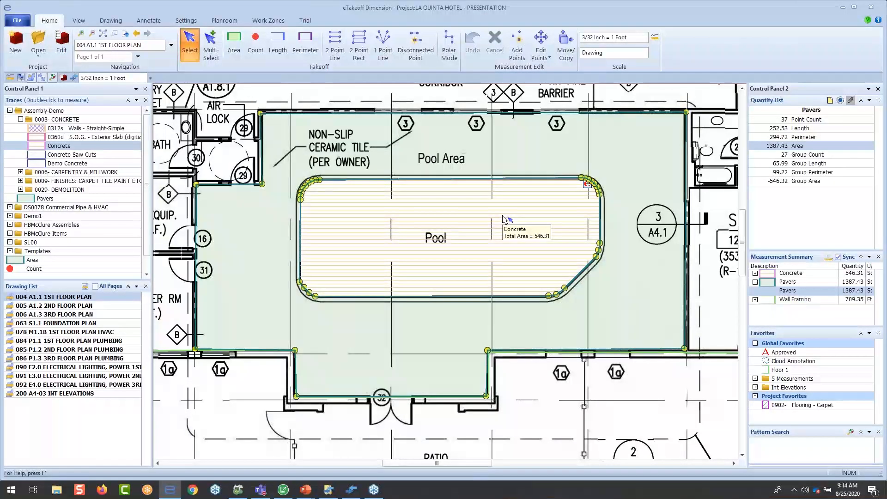
- Select the pool's Concrete measurement, examine its extension entry in the measurement list, and close the list
left_click(426, 289)
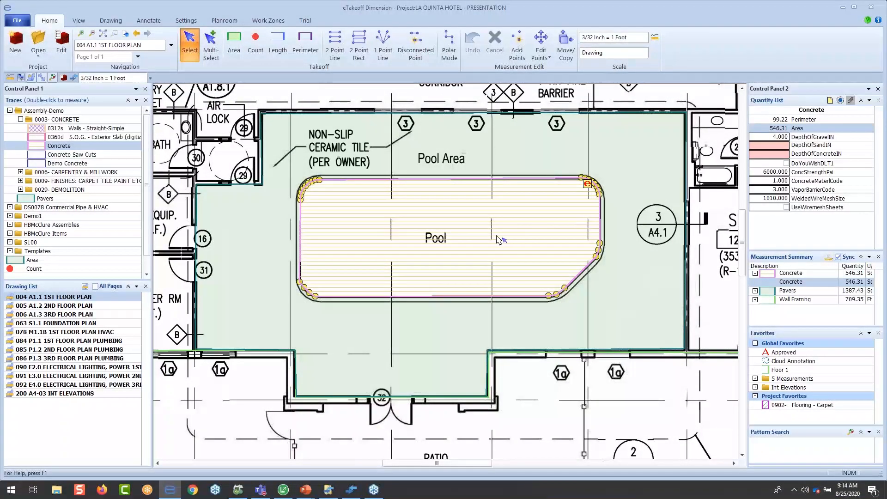
mouse_move(498, 239)
left_click(828, 257)
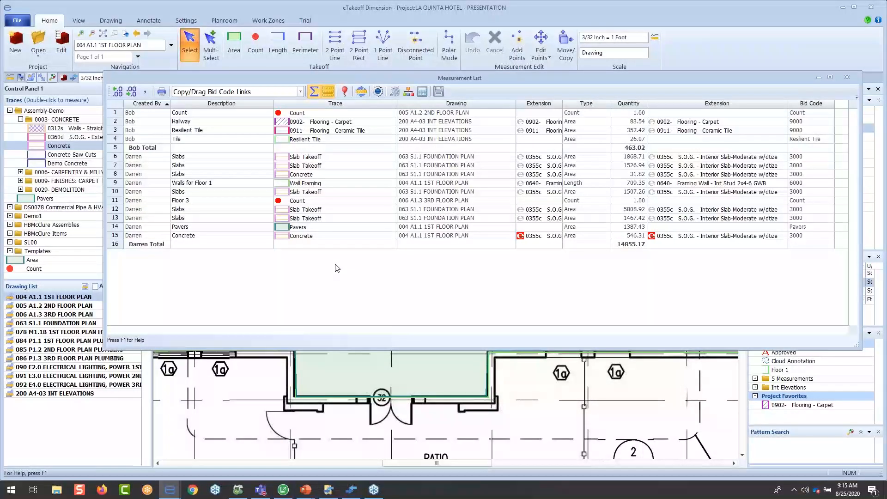
left_click(550, 236)
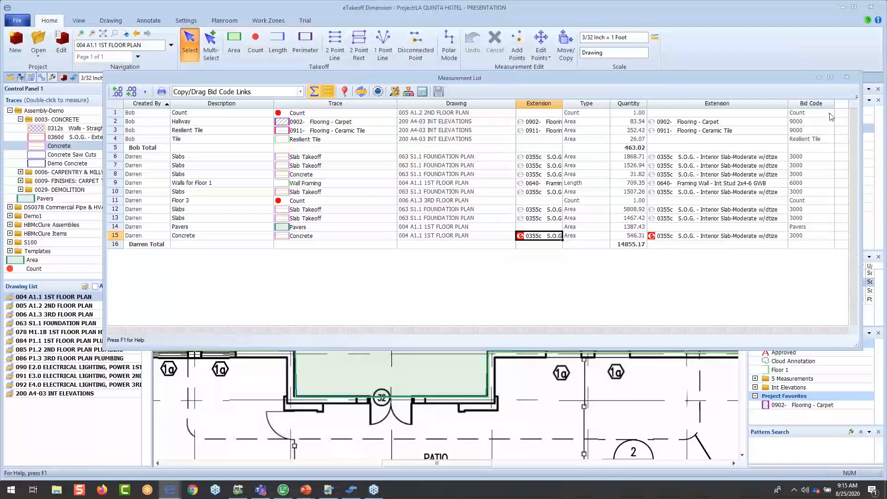
left_click(846, 78)
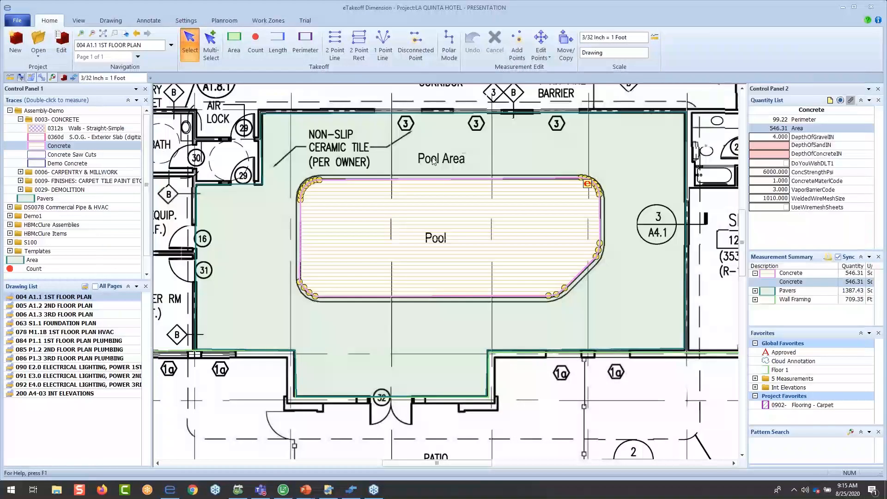
- Set the pool Concrete measurement's extension values to 4 in sand depth, 6 in concrete depth and 4000 psi concrete strength
double_click(462, 236)
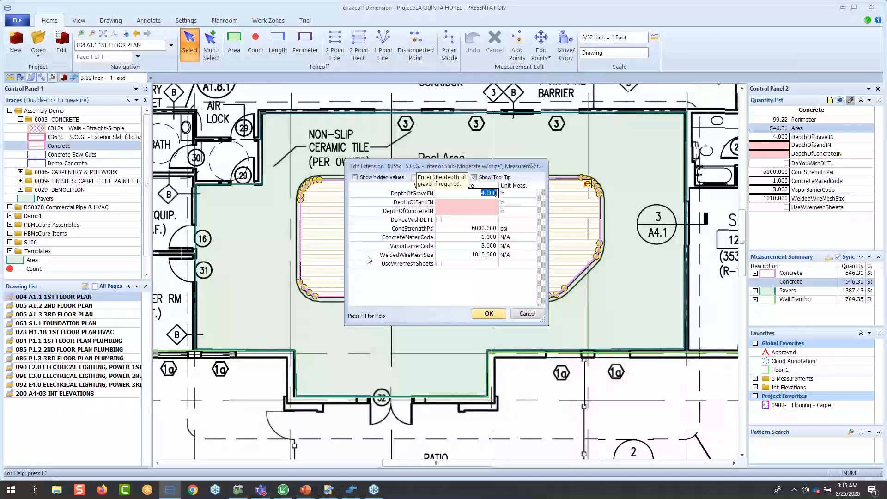
key("Tab")
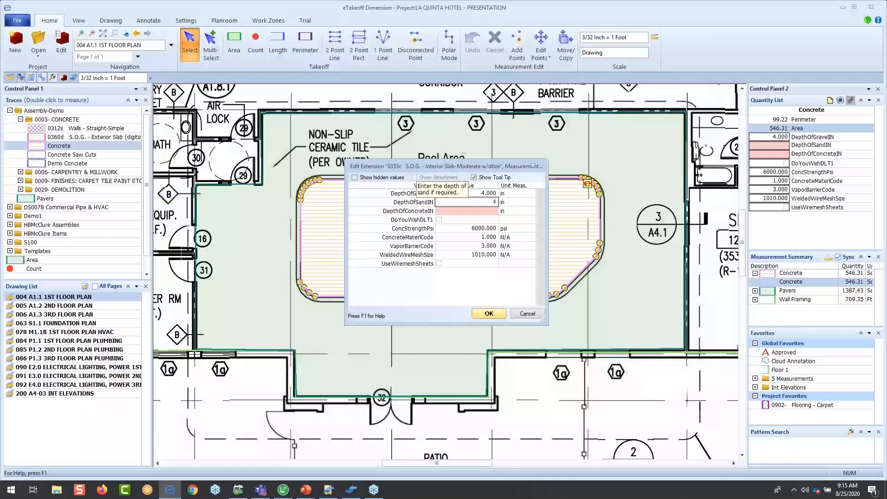
key("Tab")
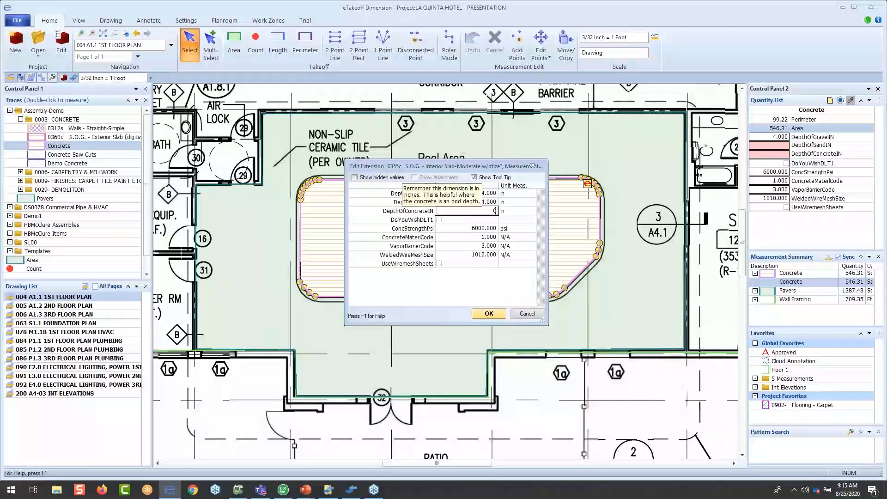
type("6")
key("Tab")
key("Tab")
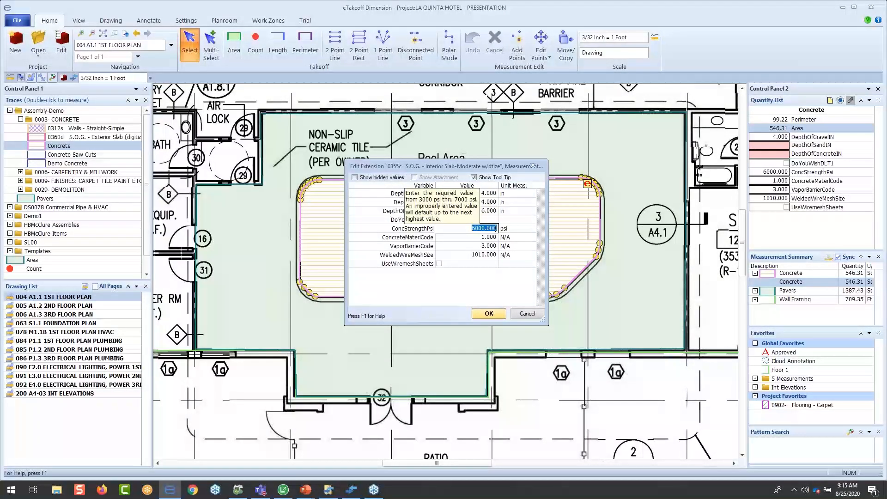
type("4000")
key("Tab")
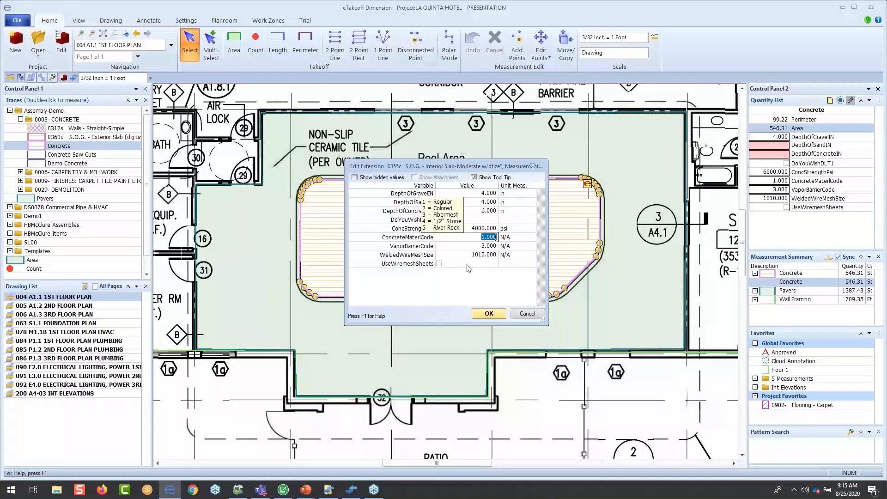
left_click(501, 315)
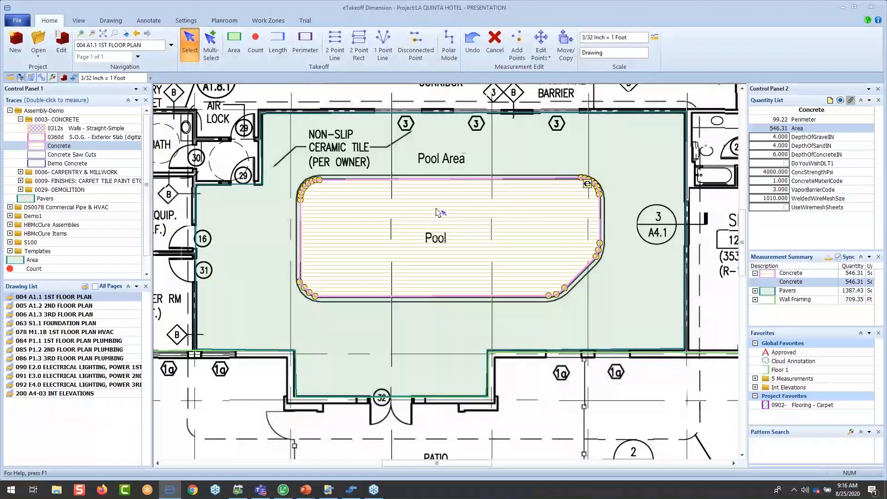
- Measure the wall between the bar and the corridor with the Wall Framing trace from 0006- CARPENTRY & MILLWORK
mouse_move(437, 212)
scroll(424, 202, "down", 2)
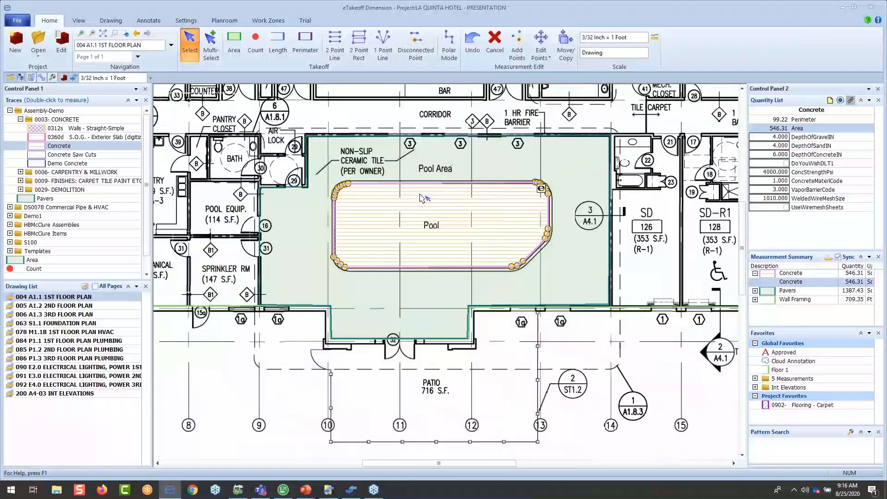
middle_click_drag(423, 203, 472, 267)
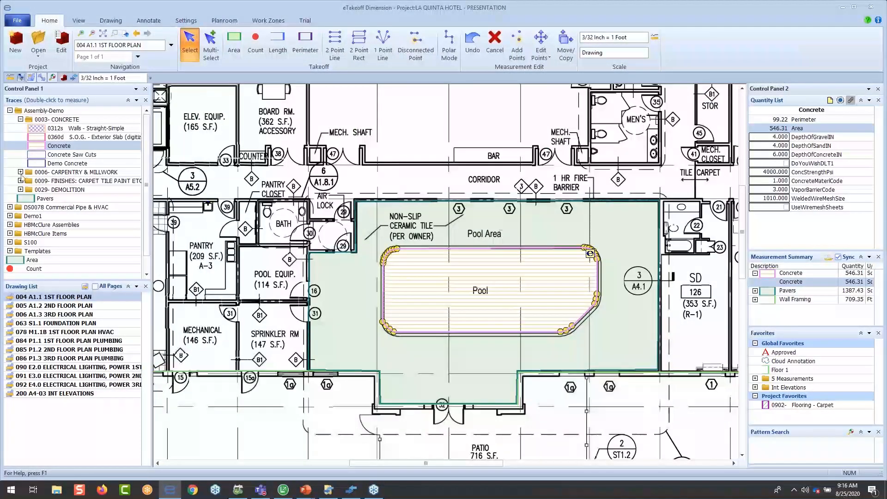
left_click(25, 173)
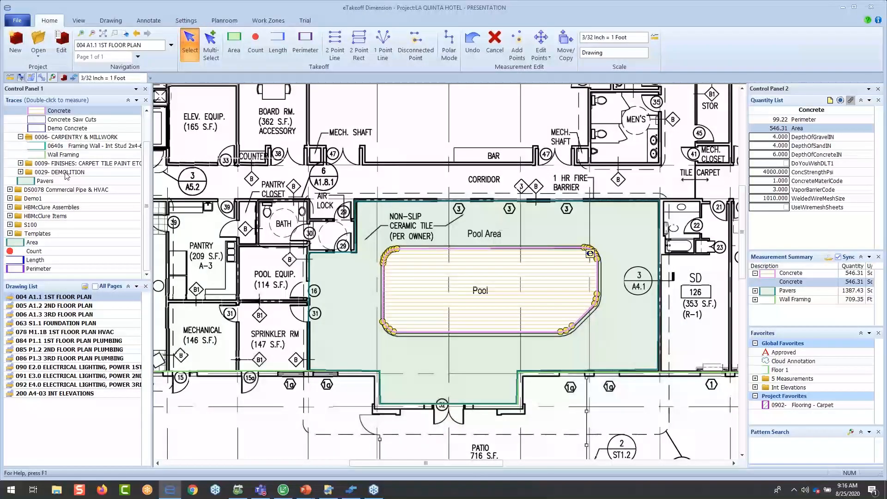
double_click(65, 154)
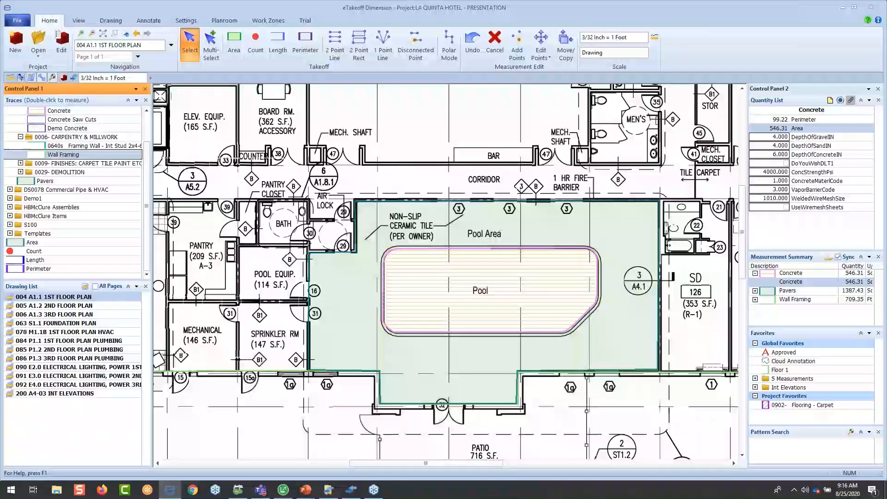
left_click(365, 163)
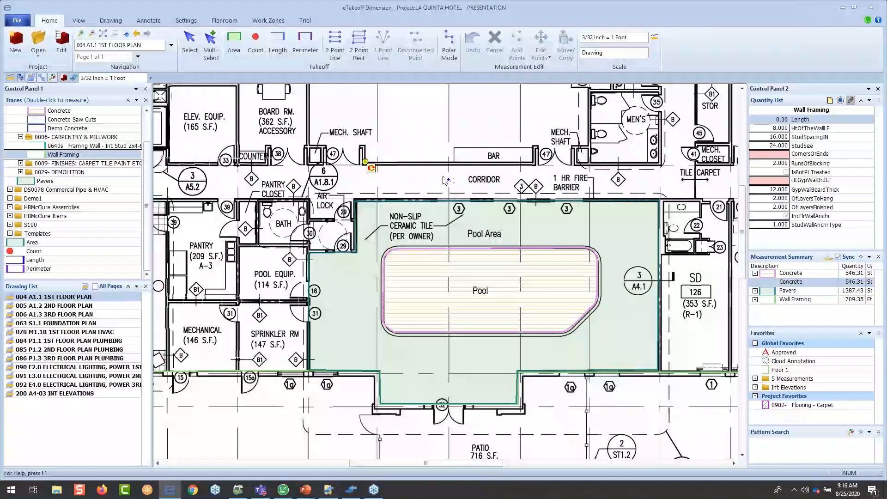
double_click(536, 165)
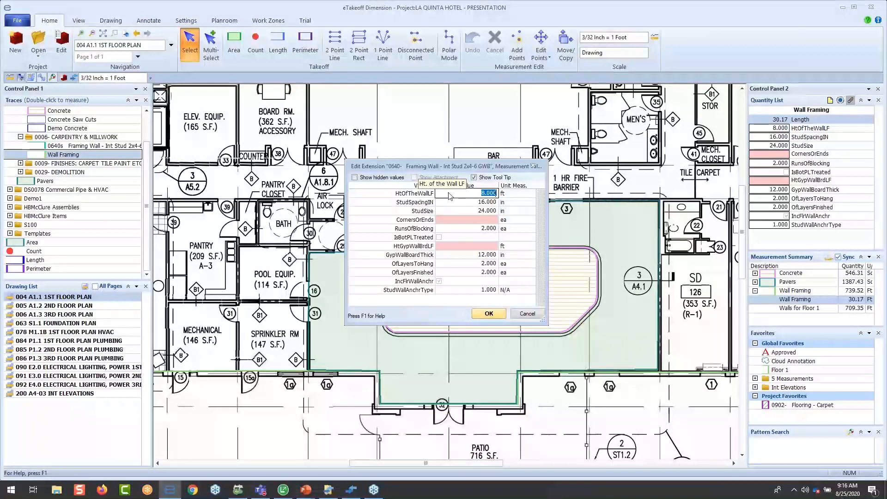
- Fill in the wall's framing extension with 3 corners or ends and a 10 ft gypsum wallboard height
left_click(467, 205)
left_click(469, 212)
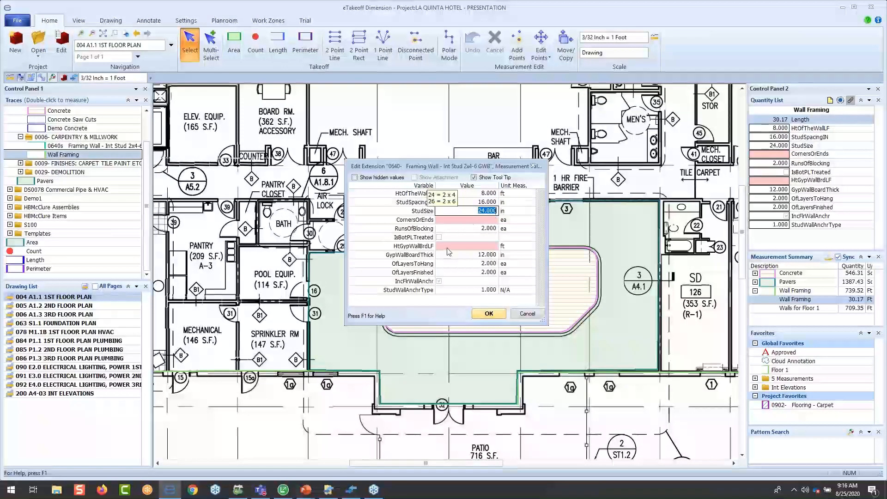
left_click(457, 220)
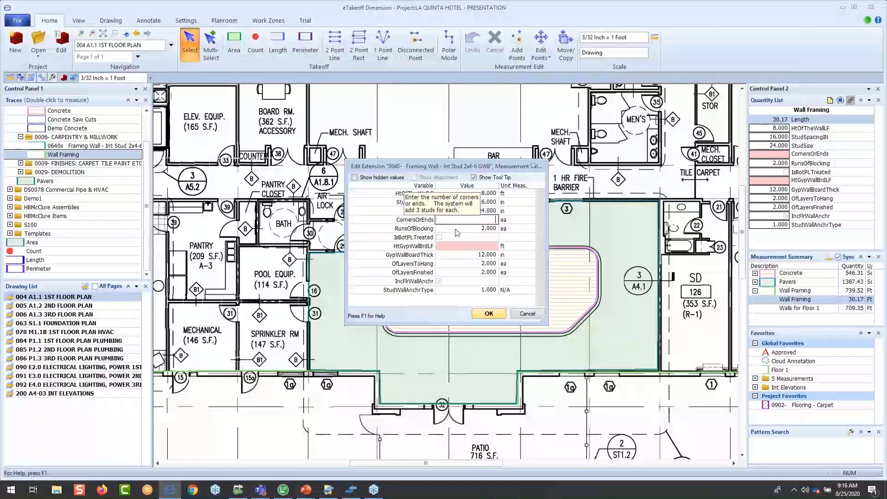
type("3")
left_click(463, 247)
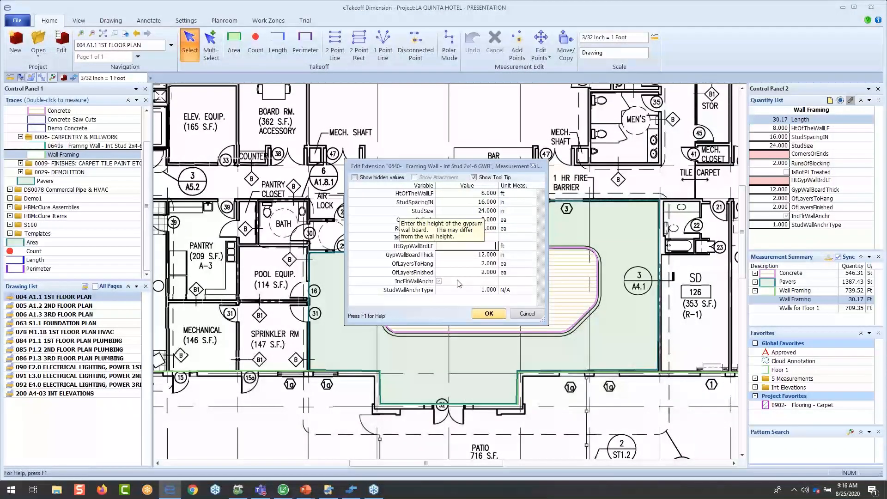
type("10")
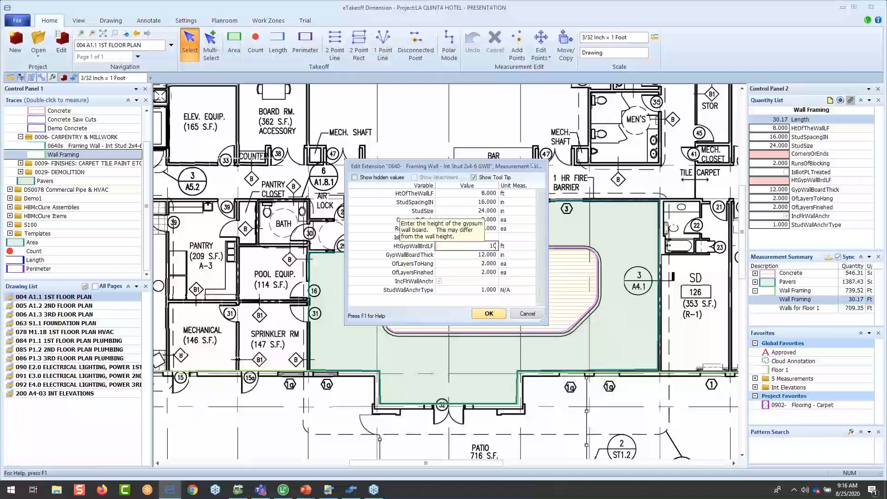
key("Tab")
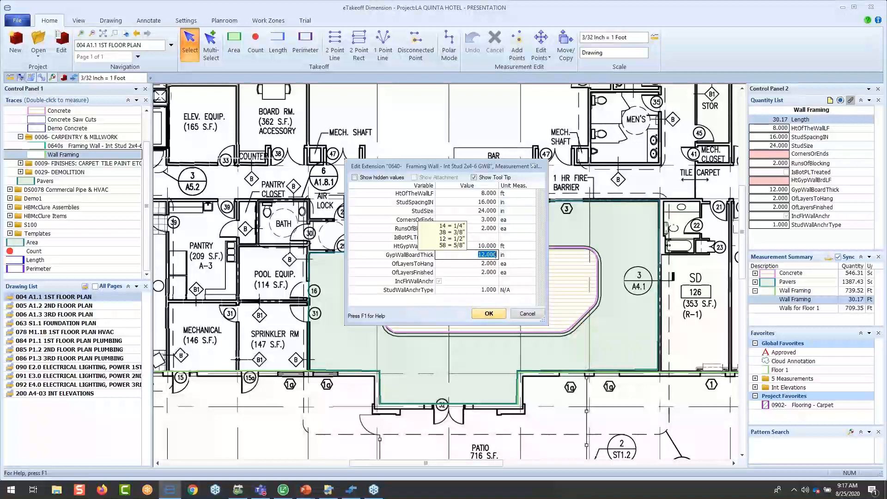
left_click(489, 314)
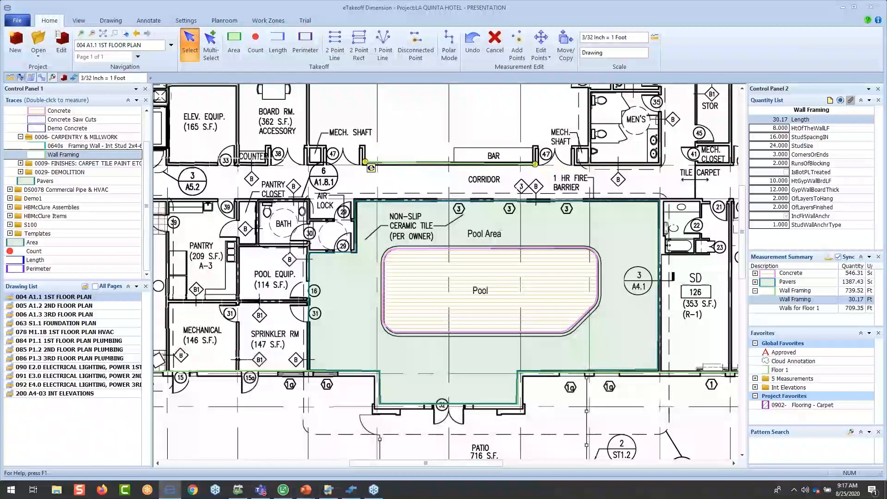
- Rename the bar wall's Wall Framing measurement as "Wall"
key("F2")
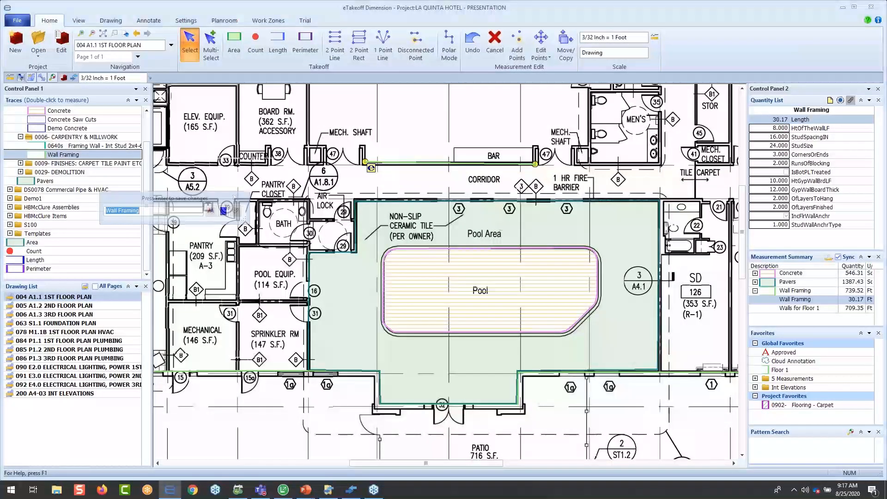
type("Bar")
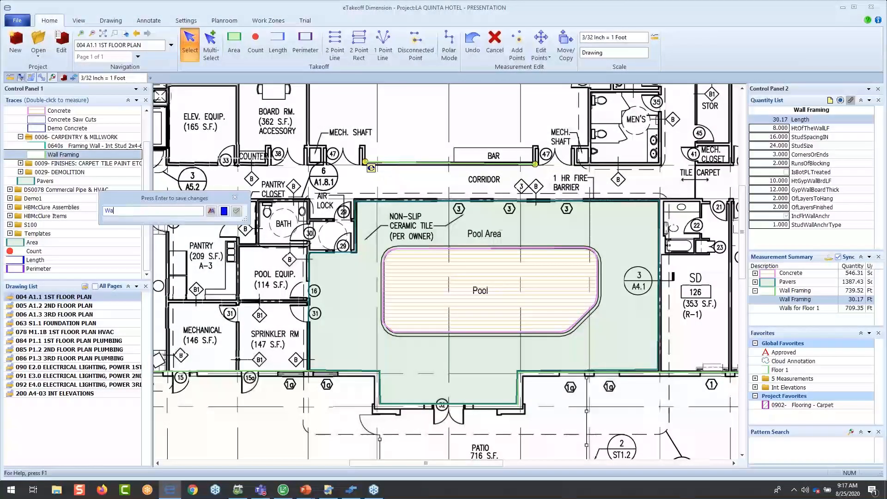
key("Return")
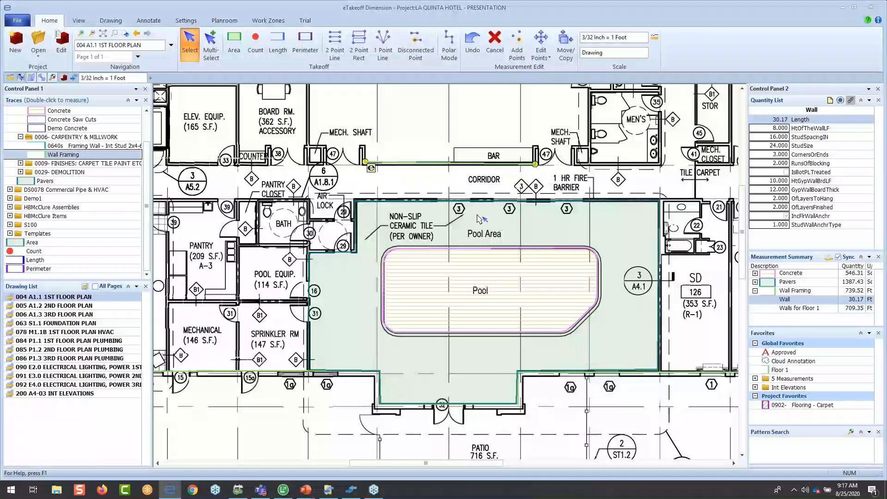
left_click(479, 219)
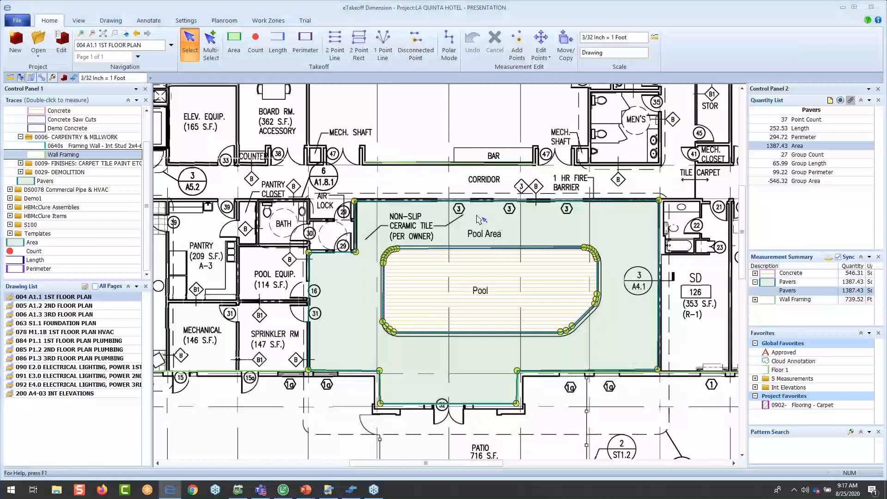
key("F2")
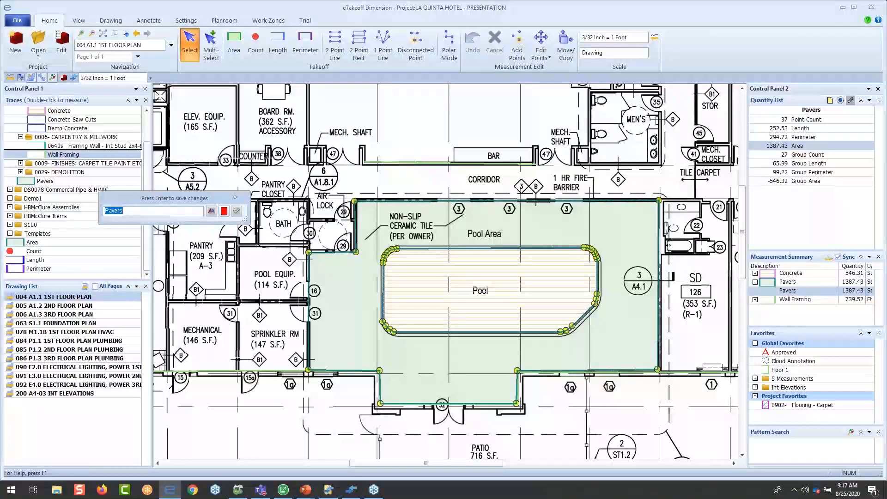
left_click(239, 211)
key("Return")
- Rename the pool's Concrete measurement as "Pool in Presentation"
left_click(590, 253)
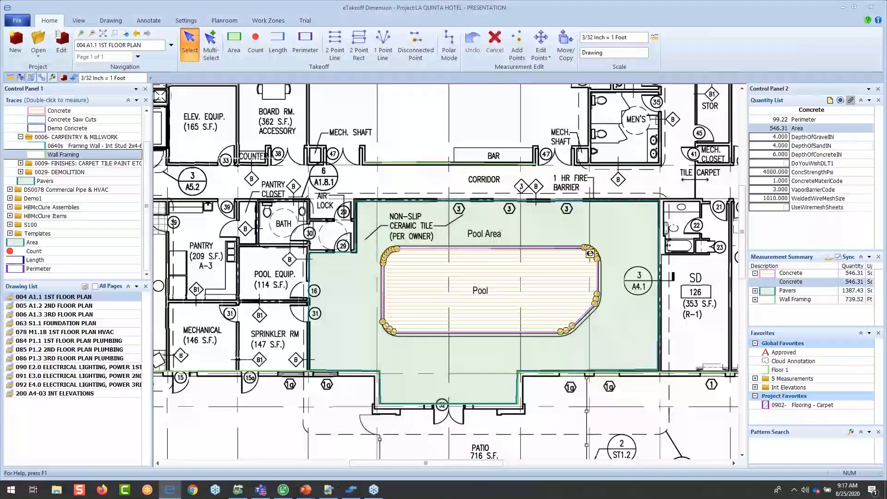
key("F2")
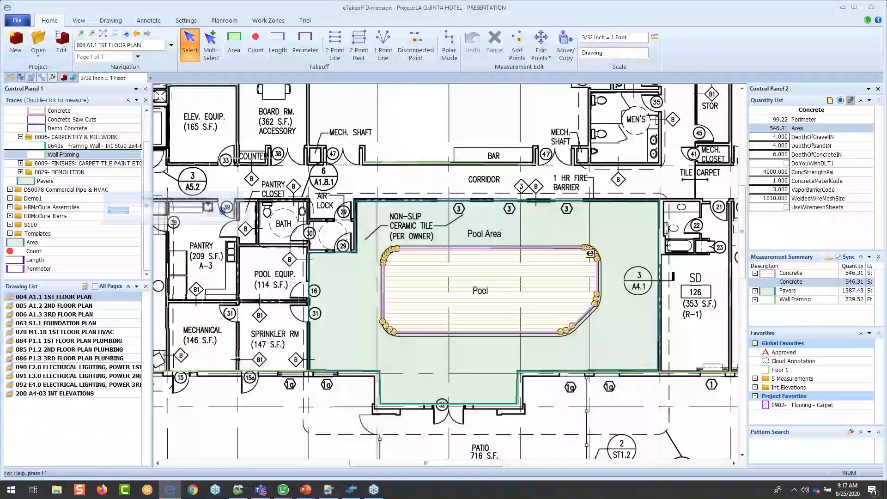
type("Pool ")
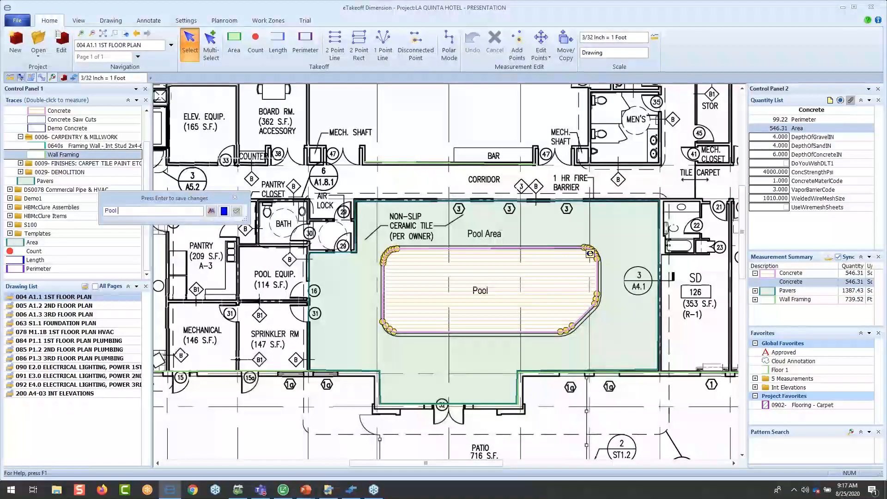
type("in Presentation")
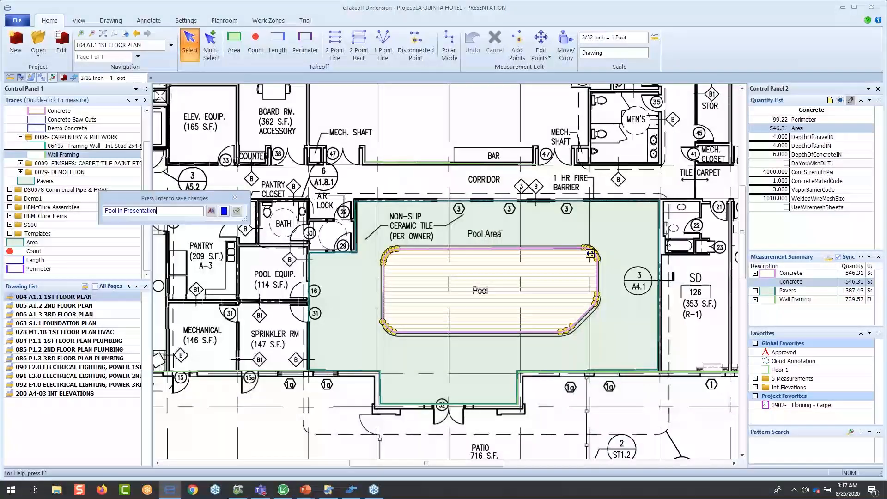
key("Return")
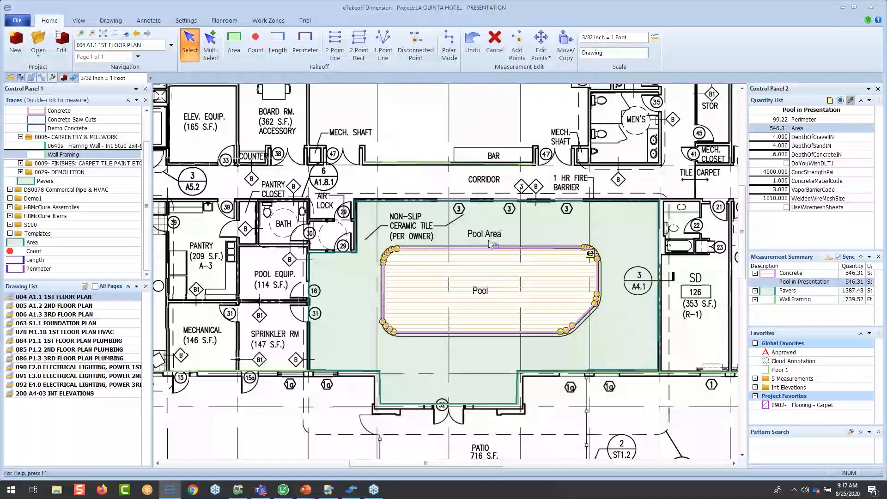
- Measure the Elev. Equip. room as a two-point rectangle with the 0902- Flooring - Carpet trace from 0009- FINISHES
left_click(20, 163)
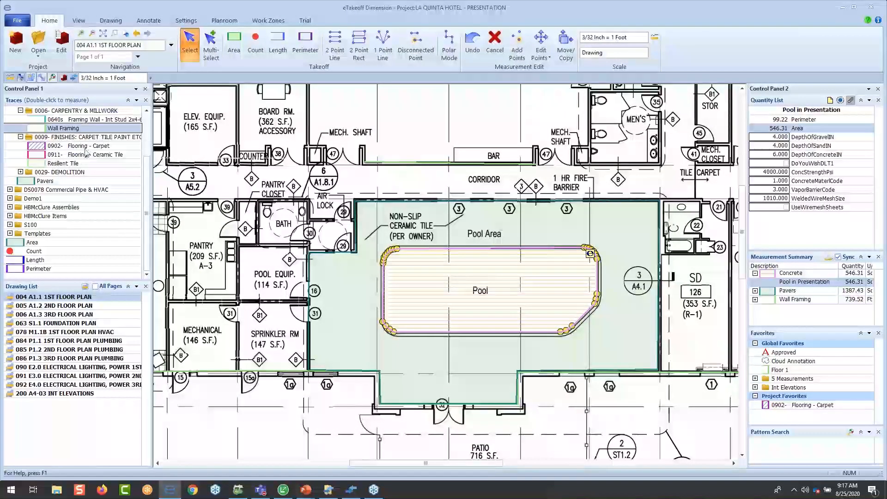
left_click(100, 146)
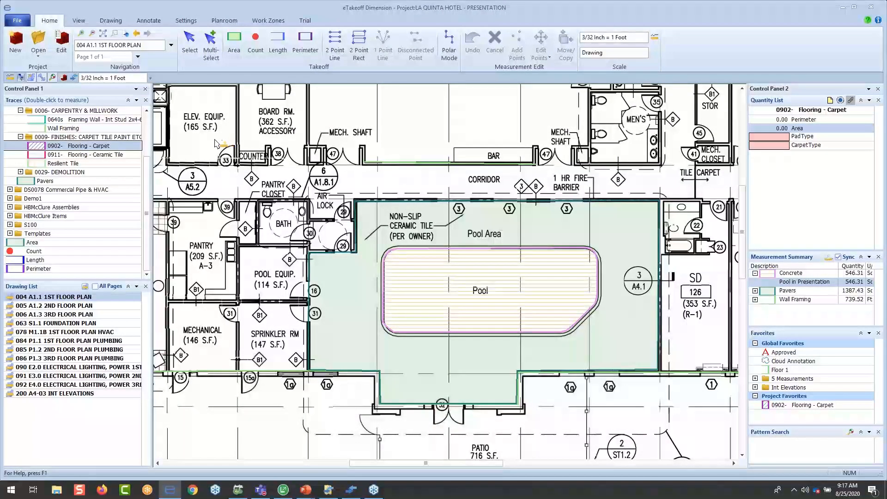
middle_click_drag(232, 98, 303, 137)
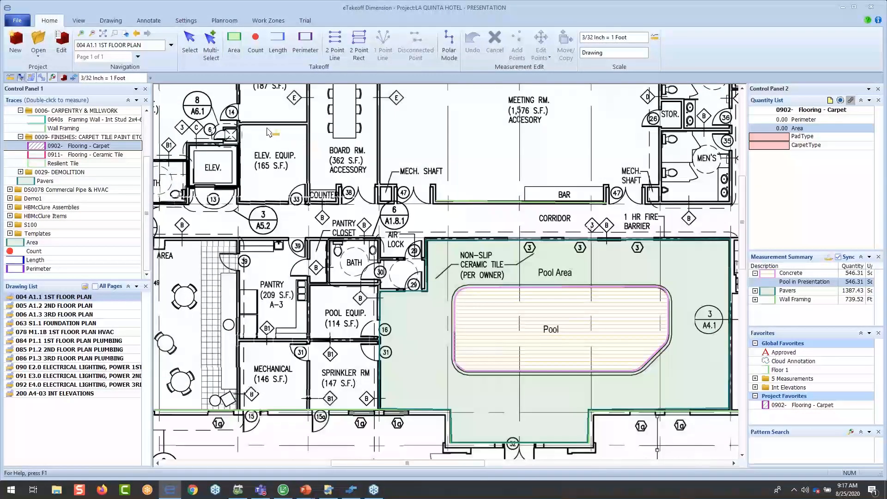
key("r")
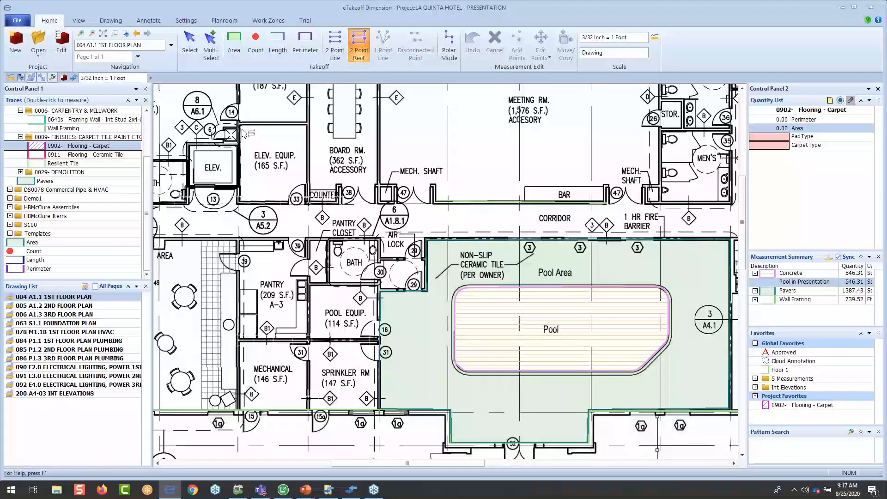
left_click(238, 125)
left_click(307, 200)
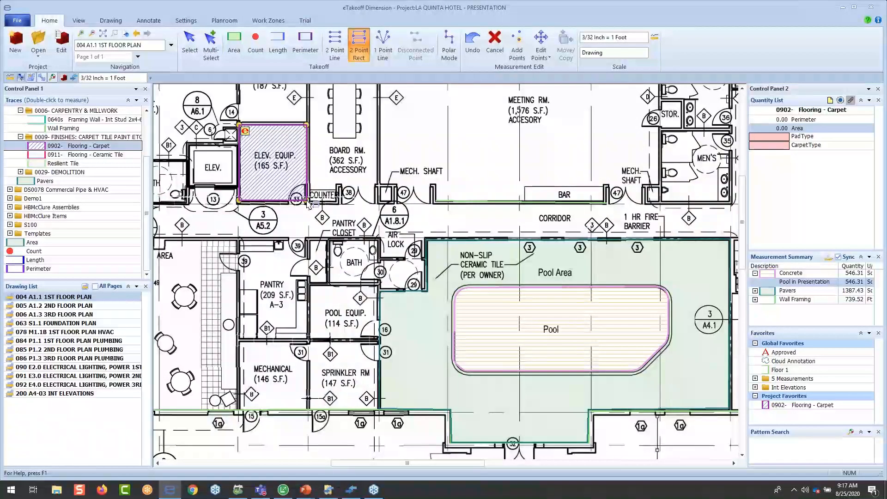
key("Return")
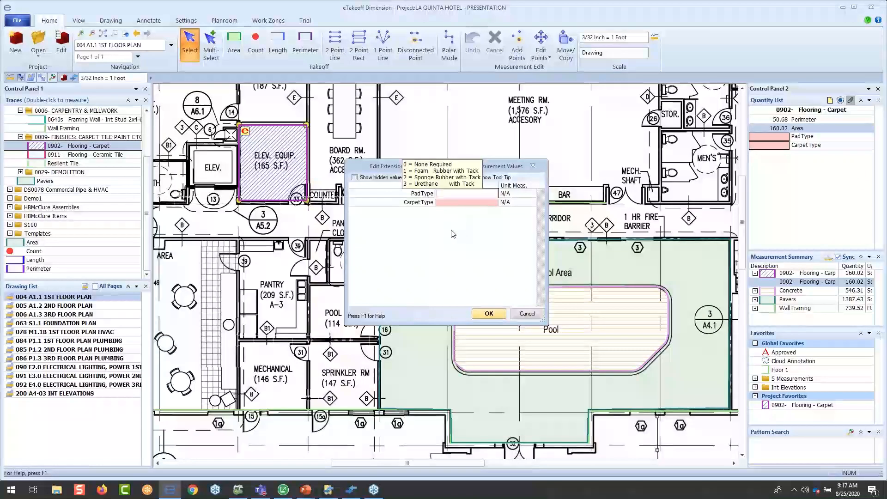
- Fill in the room's carpet extension with PadType 1 and CarpetType 4
key("Tab")
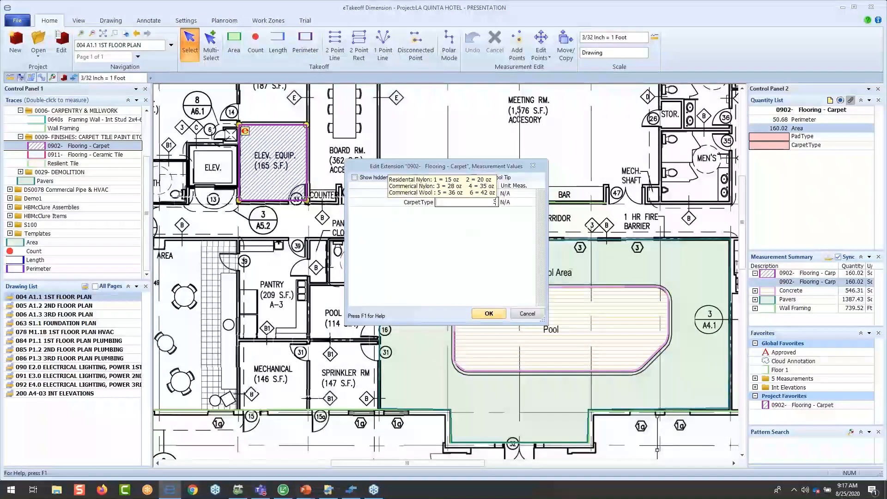
left_click(495, 202)
type("4")
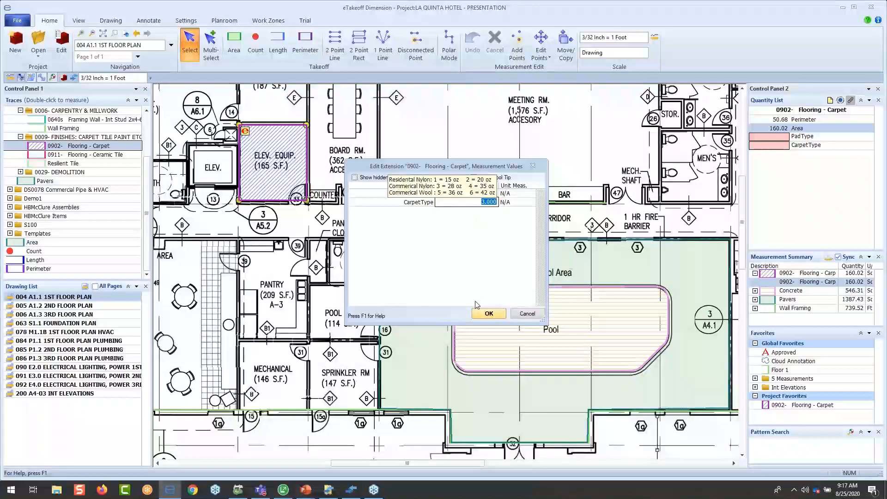
key("Return")
left_click(489, 316)
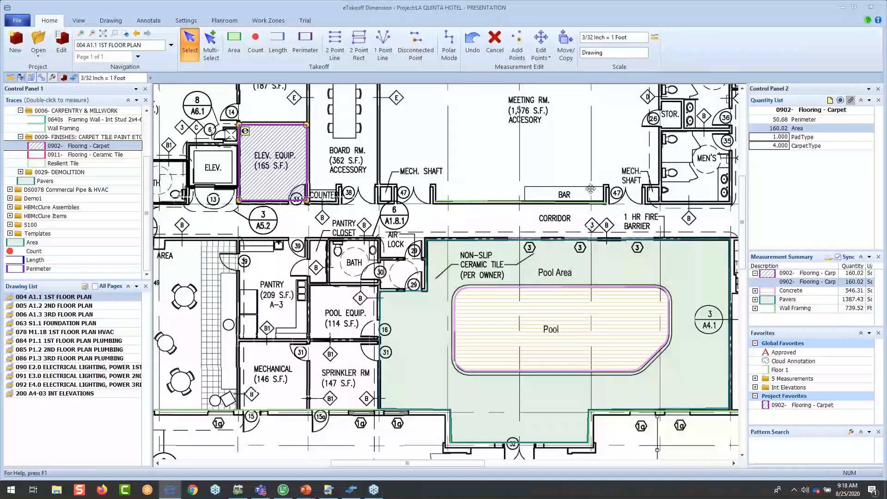
- Enlarge the Measurement Summary and Favorites panes and check the list of panes available for the control panel
middle_click_drag(590, 189, 569, 150)
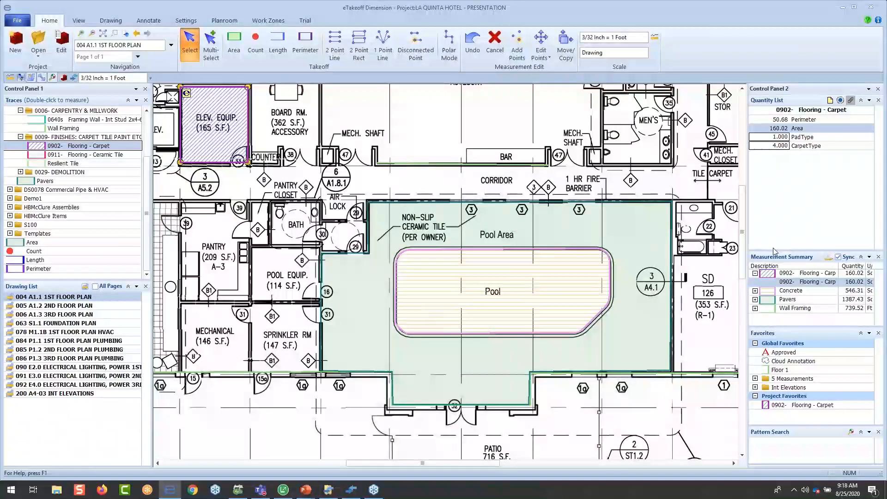
left_click_drag(775, 252, 774, 180)
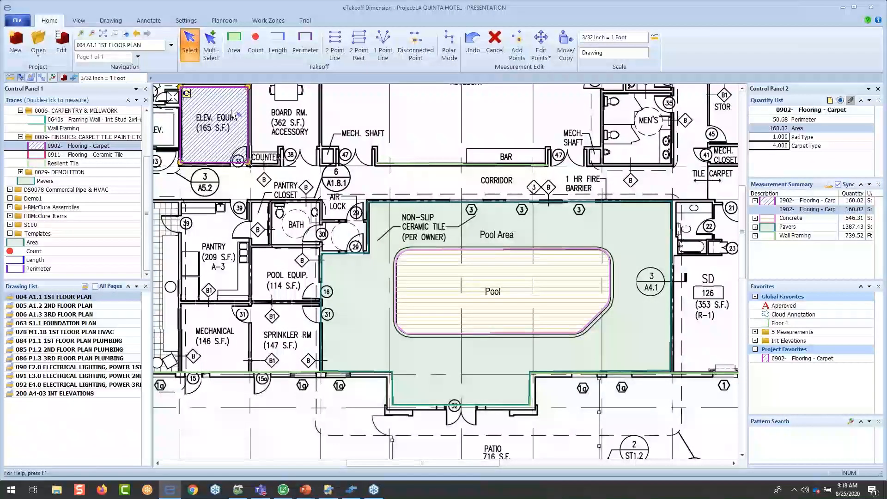
left_click(136, 100)
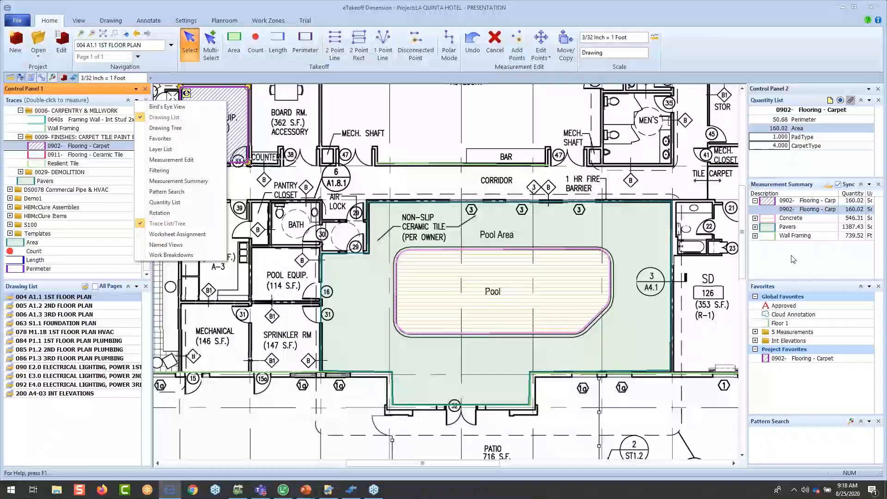
left_click(782, 279)
left_click_drag(782, 279, 782, 271)
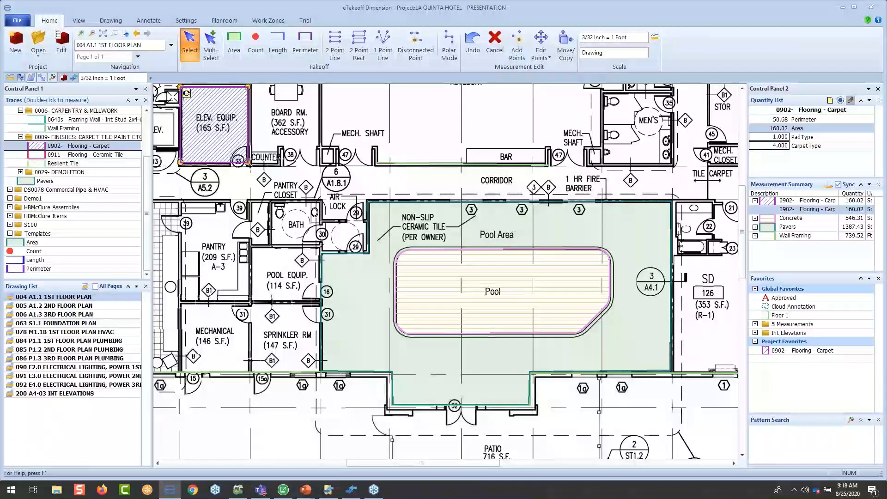
- Open drawing 005 A1.2 2ND FLOOR PLAN and place the 0902- Flooring - Carpet project favorite over the upper row of guest rooms
left_click(82, 307)
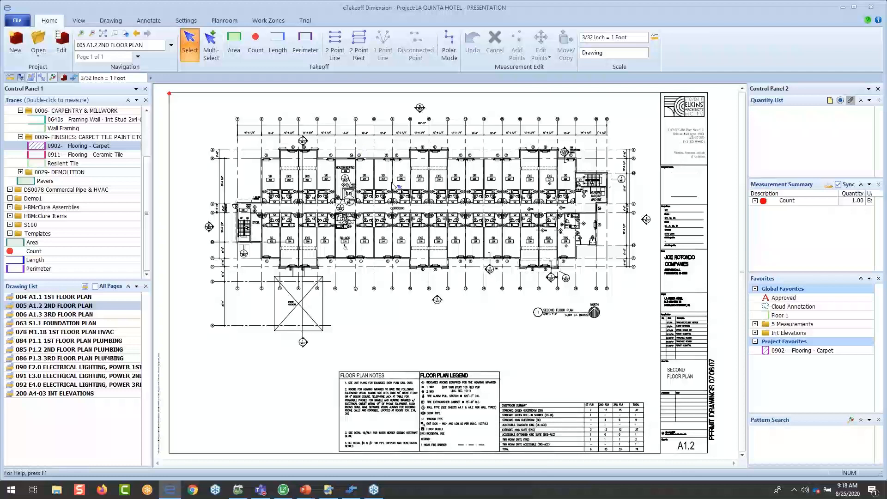
scroll(394, 183, "up", 1)
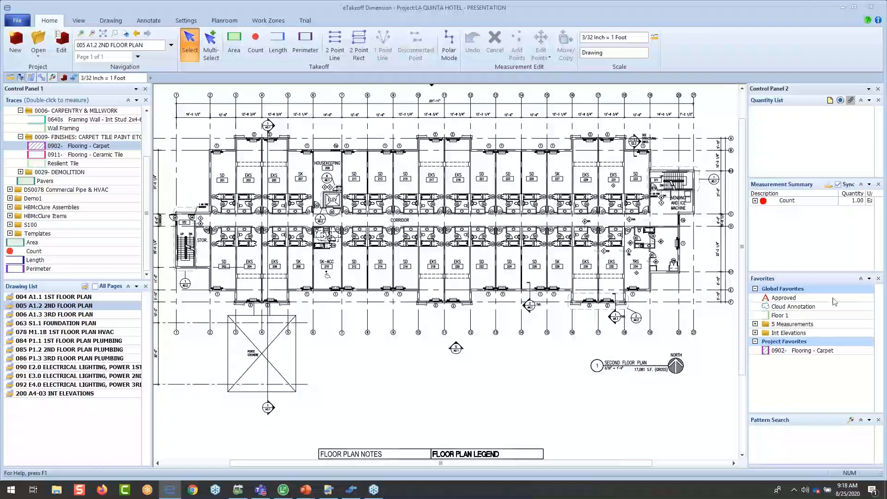
double_click(818, 351)
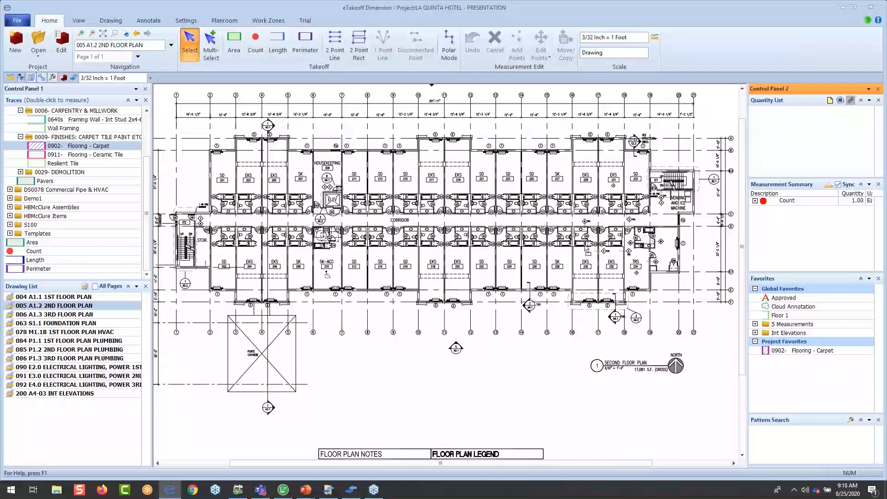
left_click(650, 193)
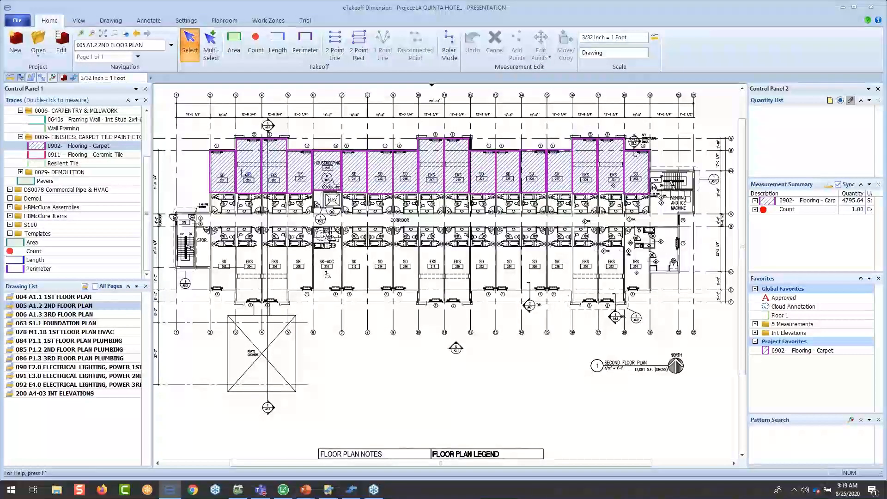
- Edit the points of the placed carpet measurement, pulling the upper-left corner of the westernmost room outward
left_click(228, 172)
double_click(228, 173)
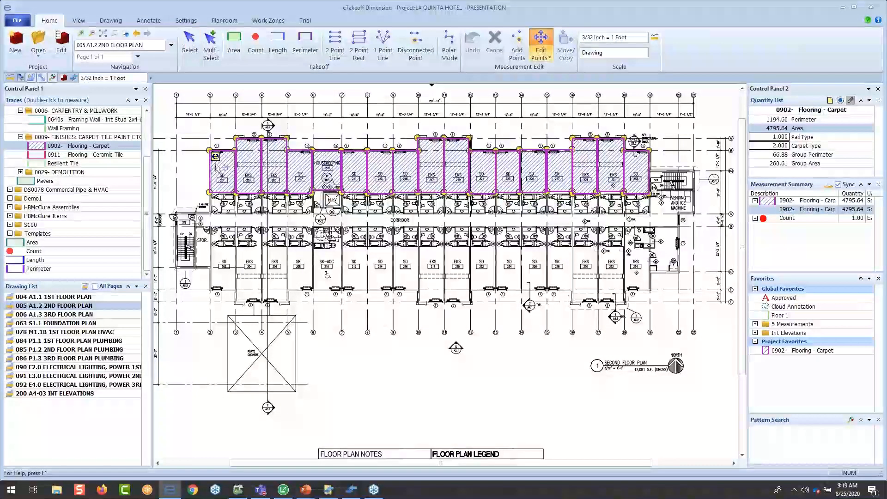
left_click_drag(210, 150, 201, 144)
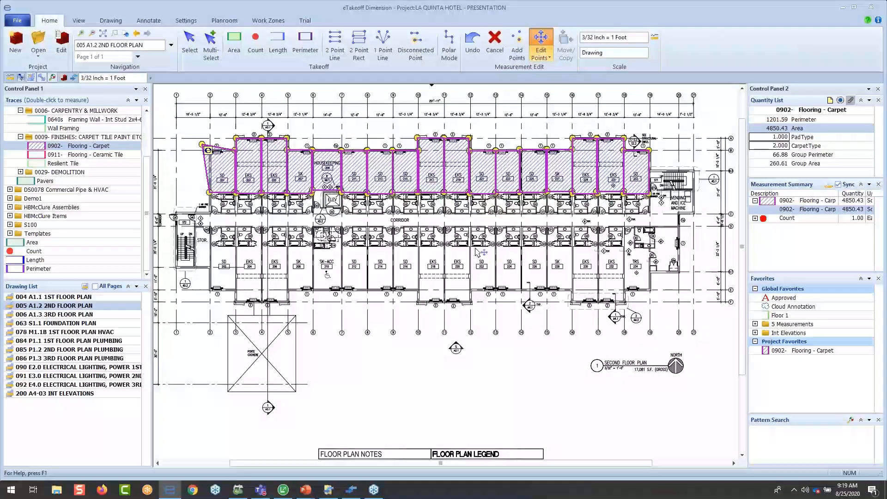
- Rename the second floor's carpet measurement as "Floor 2 Carpet"
double_click(418, 178)
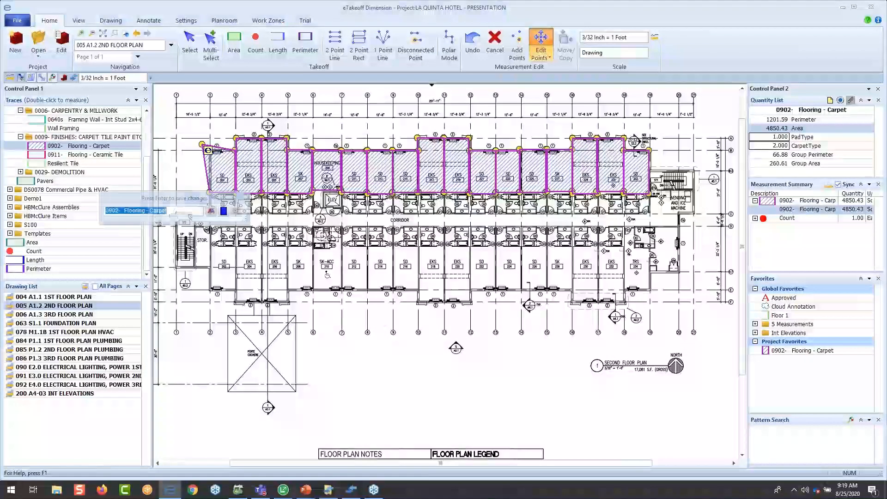
key("BackSpace")
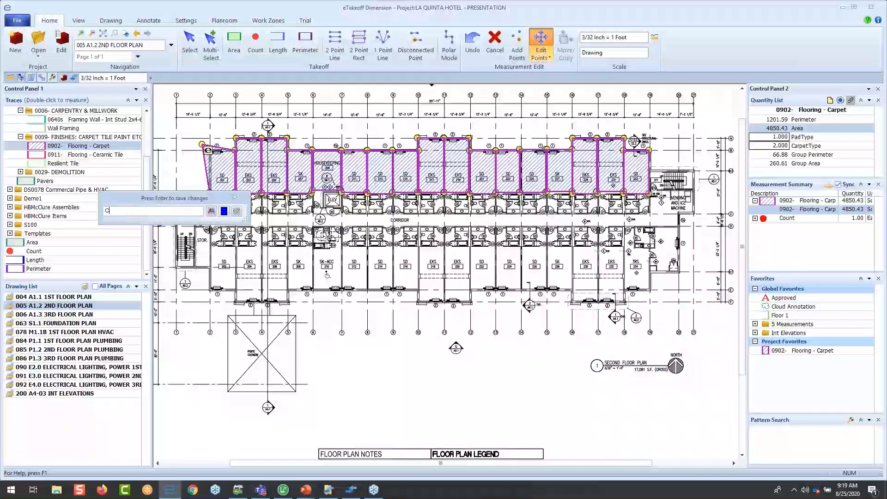
type("Floor")
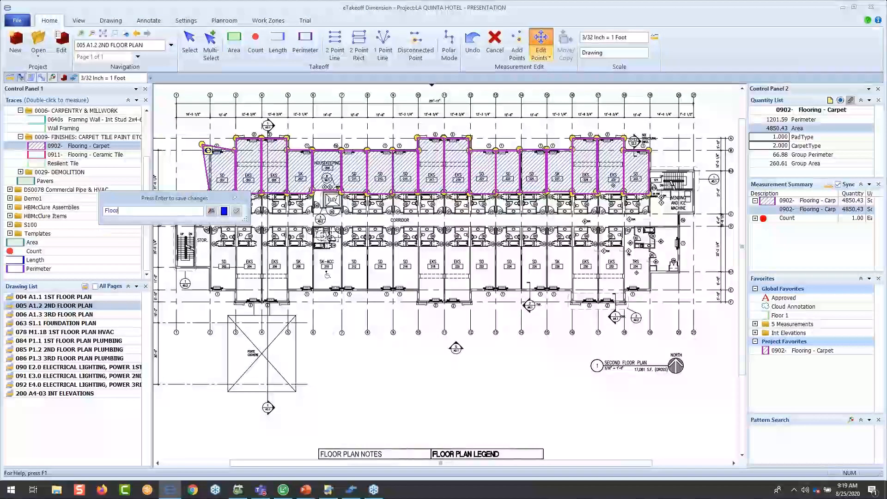
type(" 2 C")
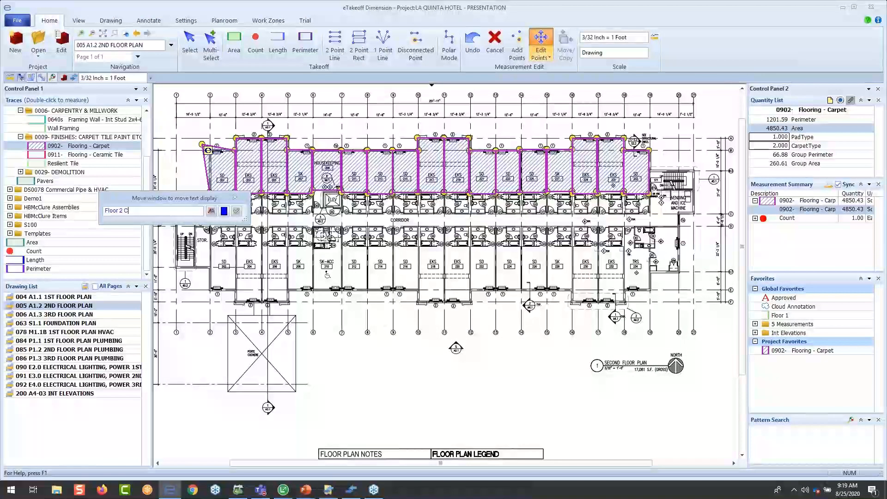
type("ArR")
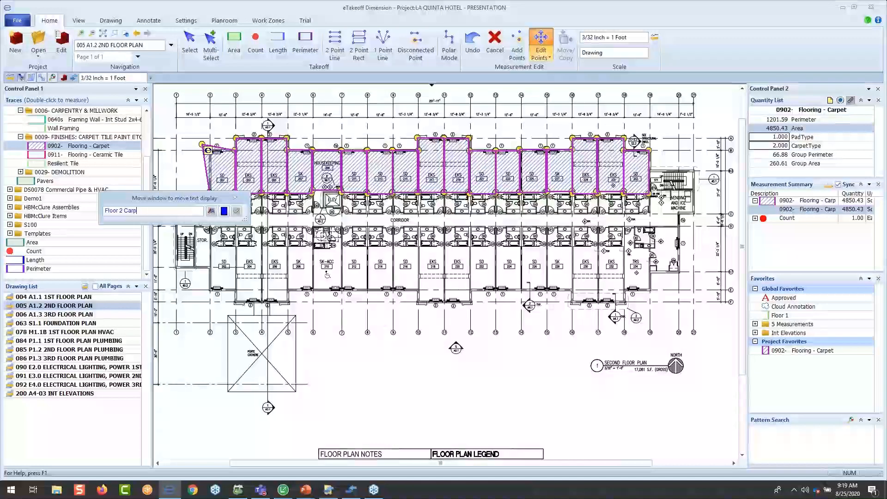
key("Return")
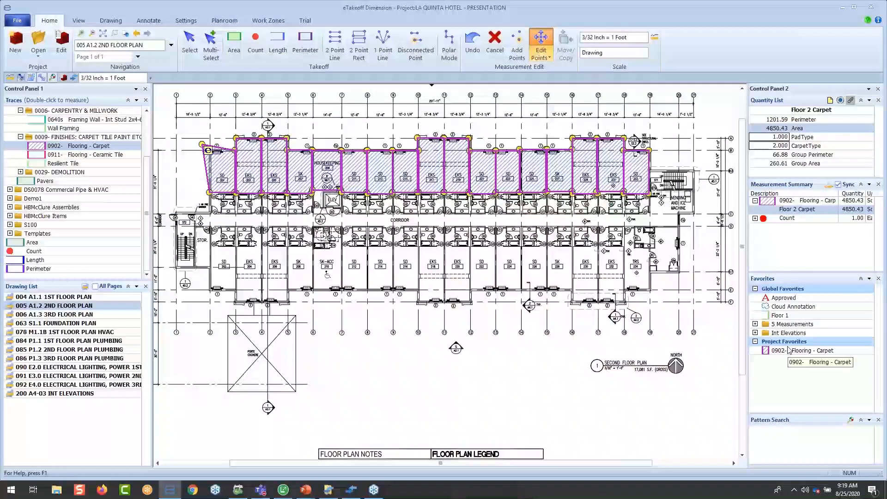
- Place the Approved favorite at the building's lower-right corner and the Cloud Annotation favorite around the Second Floor Plan title
left_click(775, 296)
left_click(628, 294)
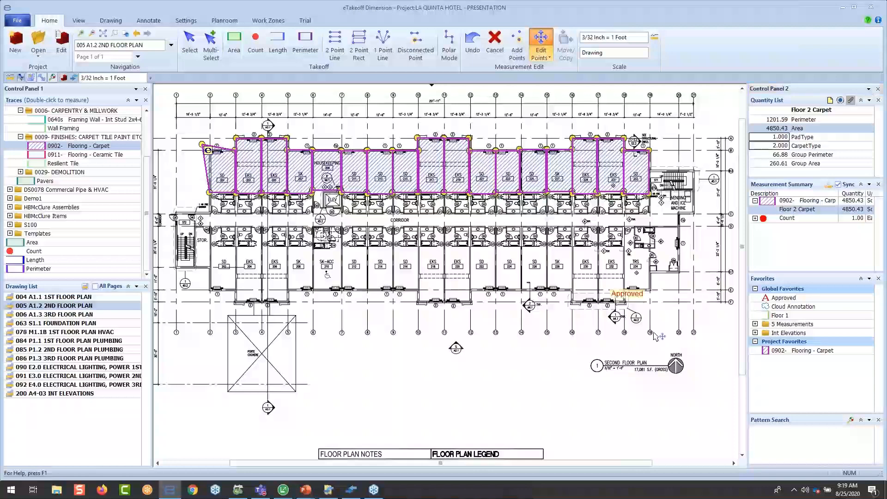
left_click(779, 308)
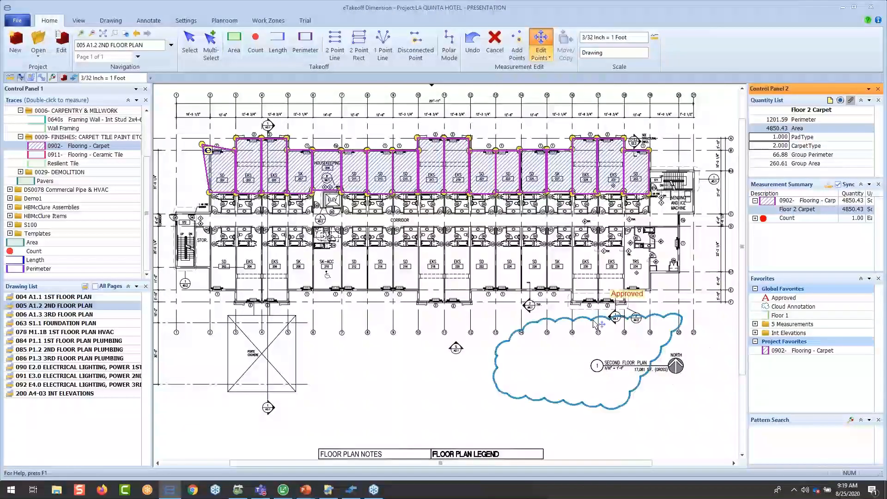
left_click(599, 325)
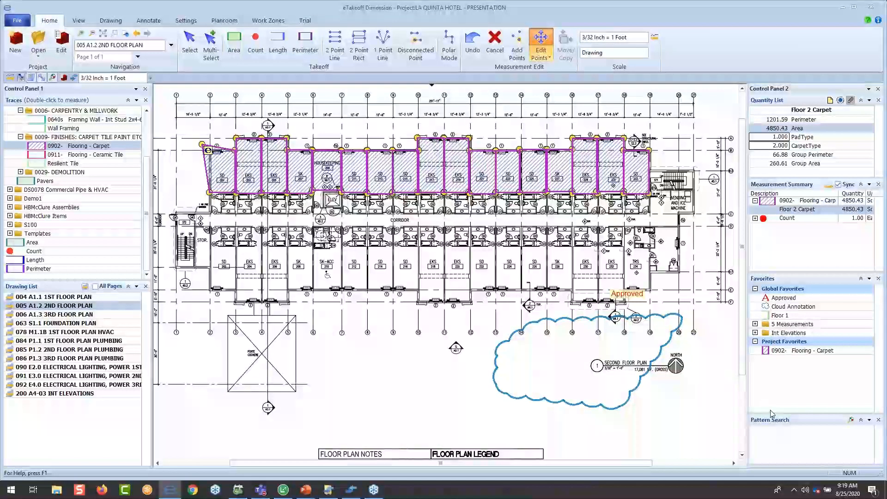
- Enlarge the Pattern Search pane and open drawing 084 P1.1 1ST FLOOR PLAN PLUMBING
left_click_drag(773, 414, 773, 371)
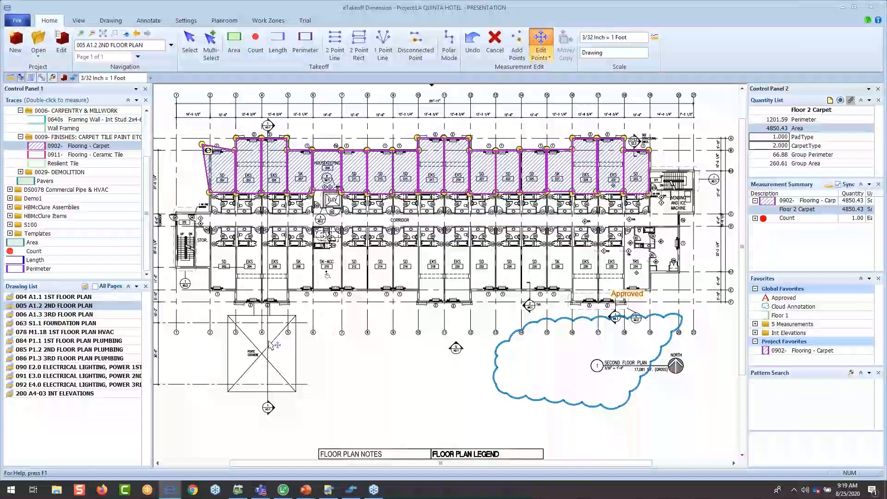
double_click(99, 341)
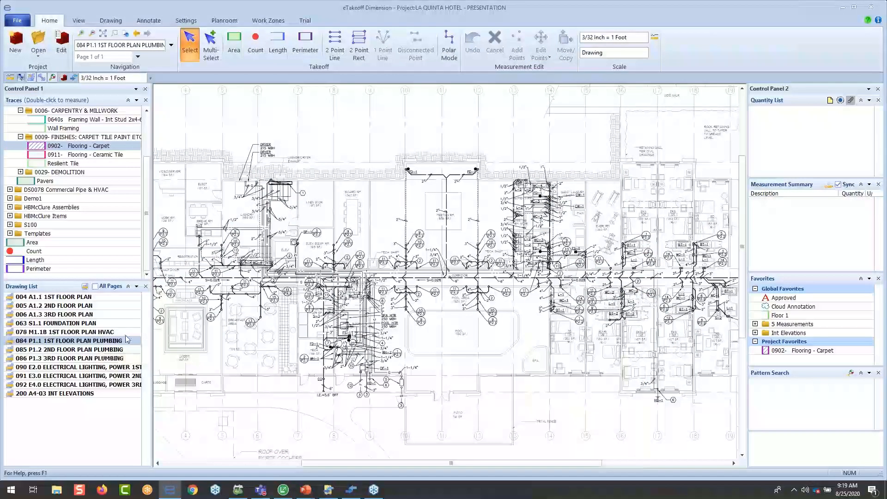
- Start a pattern search and capture the small pipe circle beside the Elev. Equip. Rm. as the search pattern
left_click(53, 78)
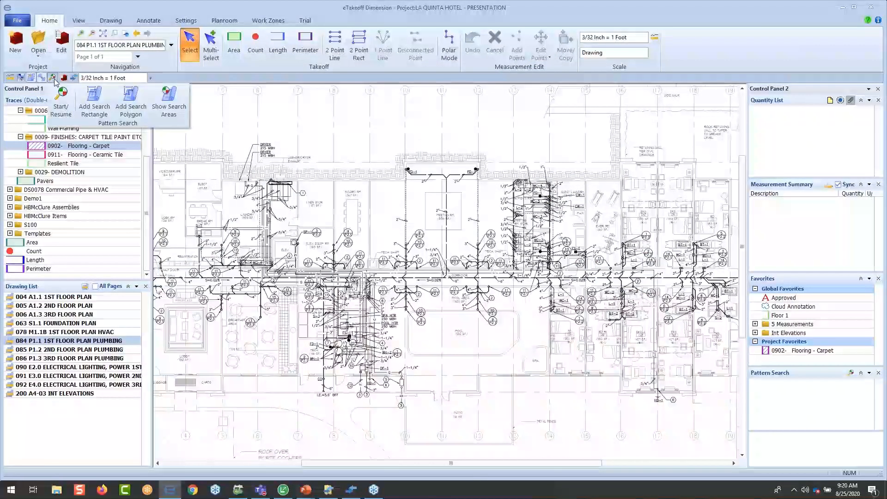
left_click(61, 97)
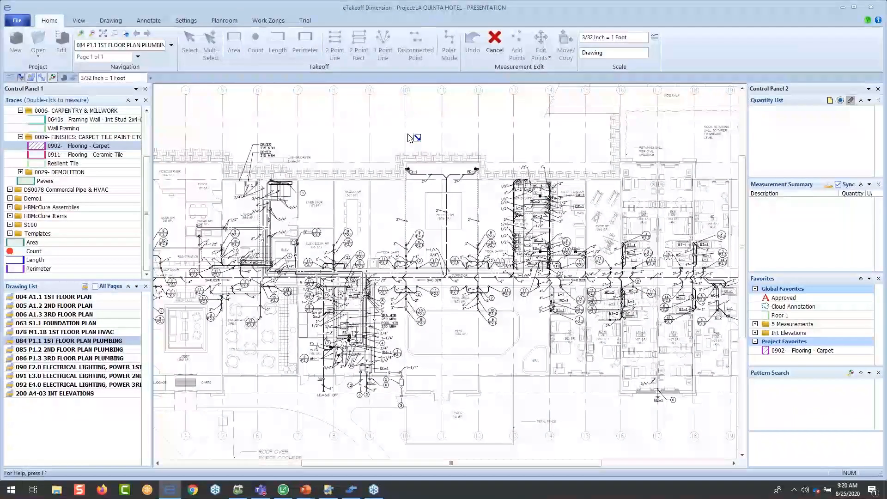
scroll(430, 240, "up", 4)
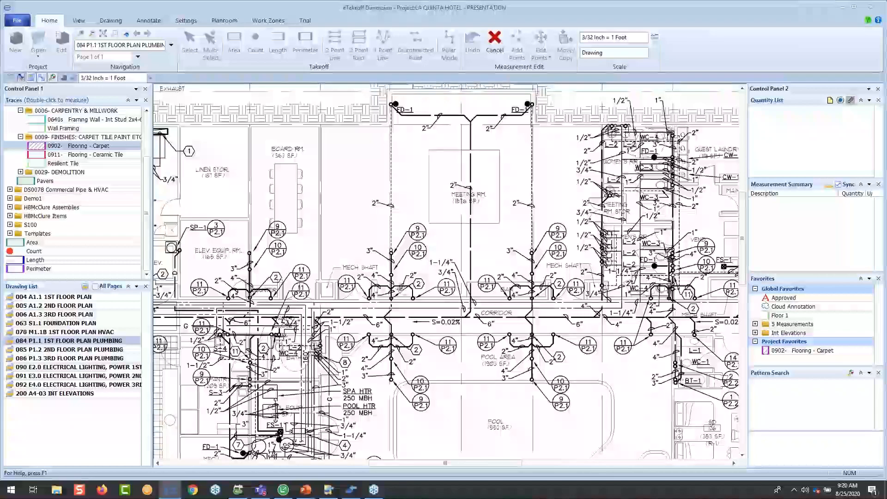
middle_click_drag(513, 239, 536, 246)
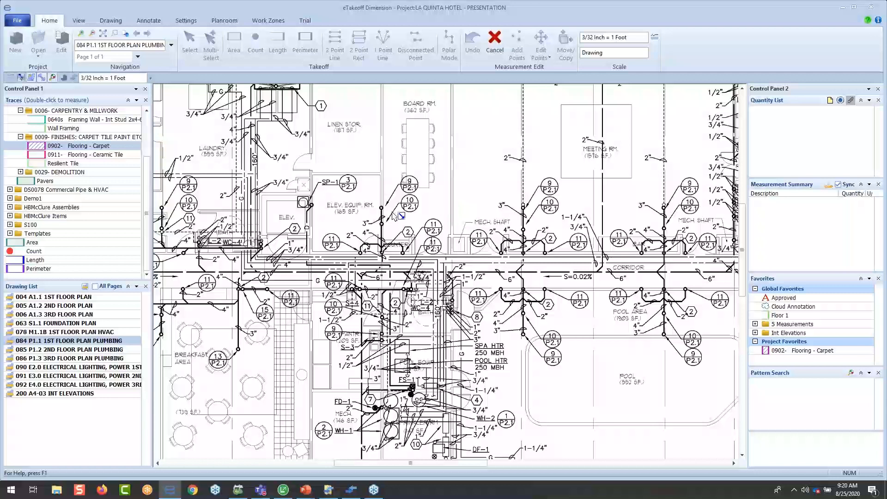
scroll(393, 217, "up", 4)
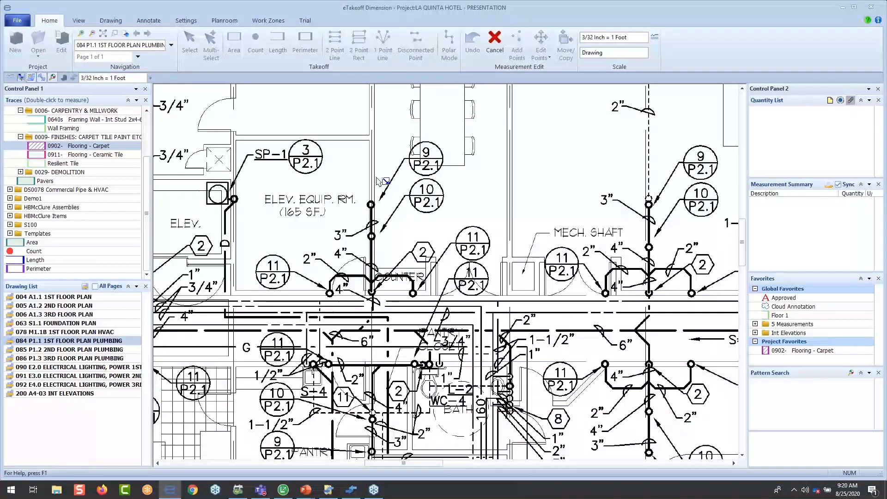
scroll(368, 195, "up", 1)
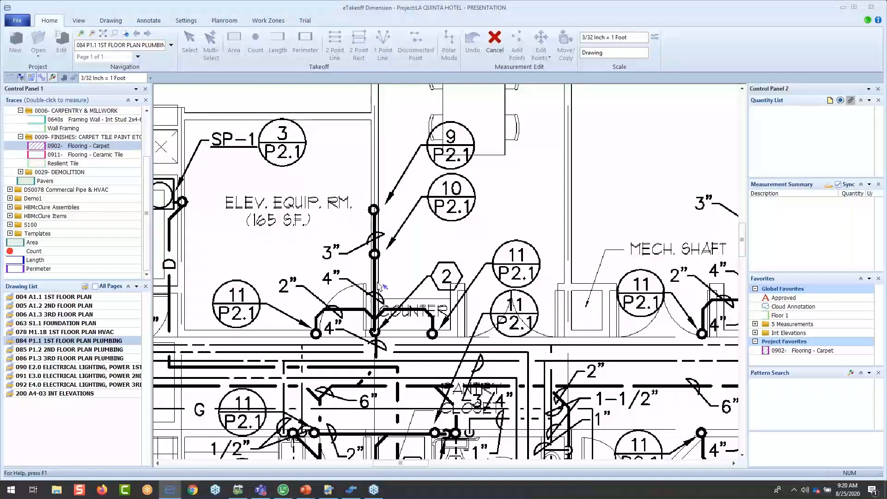
left_click(380, 216)
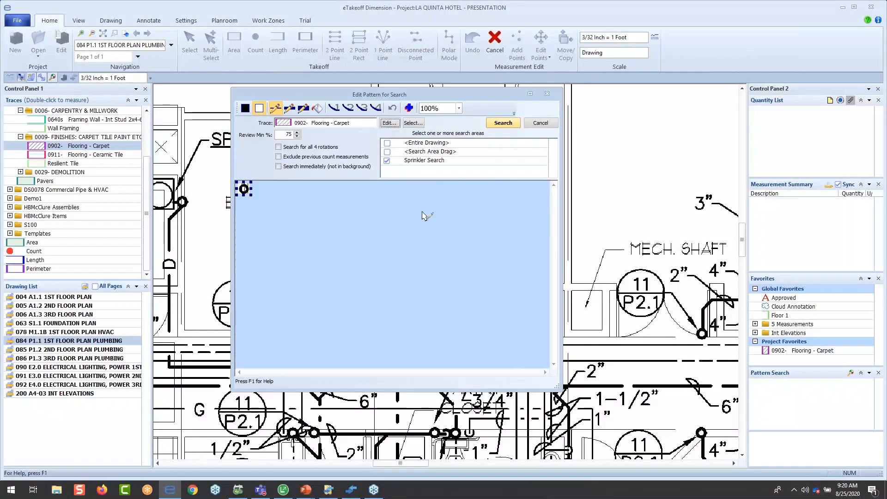
- Assign the Sprinkler Head trace from Templates to the pattern and run the search in the Sprinkler Search area
left_click(420, 125)
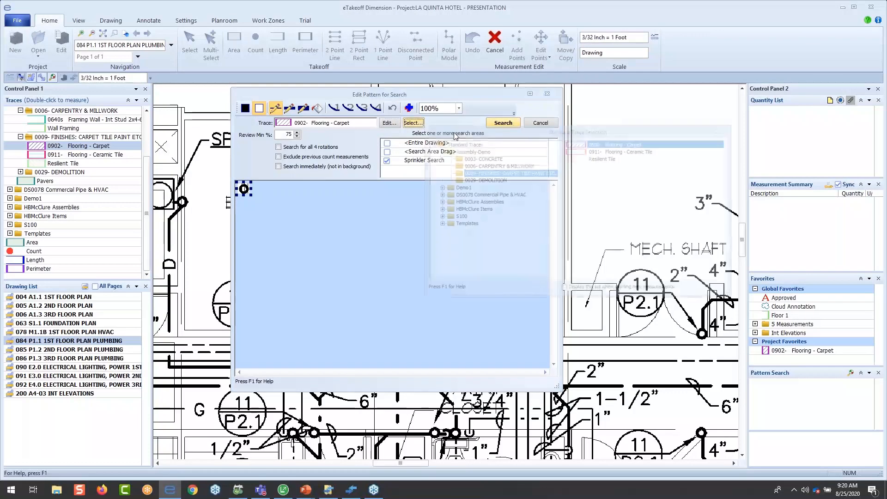
left_click(462, 224)
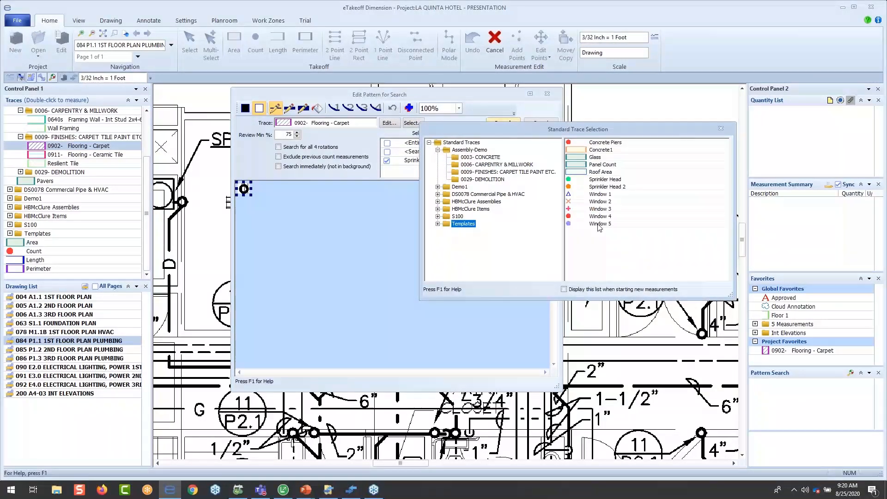
double_click(604, 180)
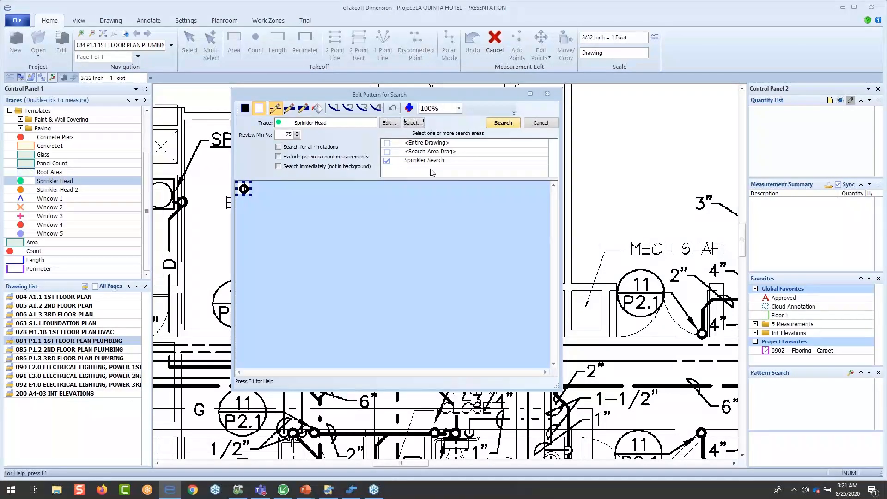
left_click(503, 122)
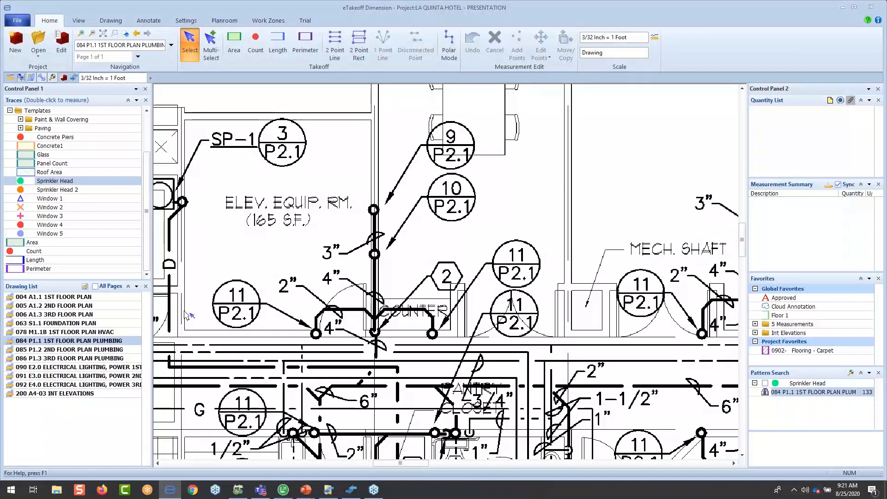
- Open the Sprinkler Head search results for drawing 084 P1.1 and enlarge the match thumbnails to 22 columns
left_click(57, 243)
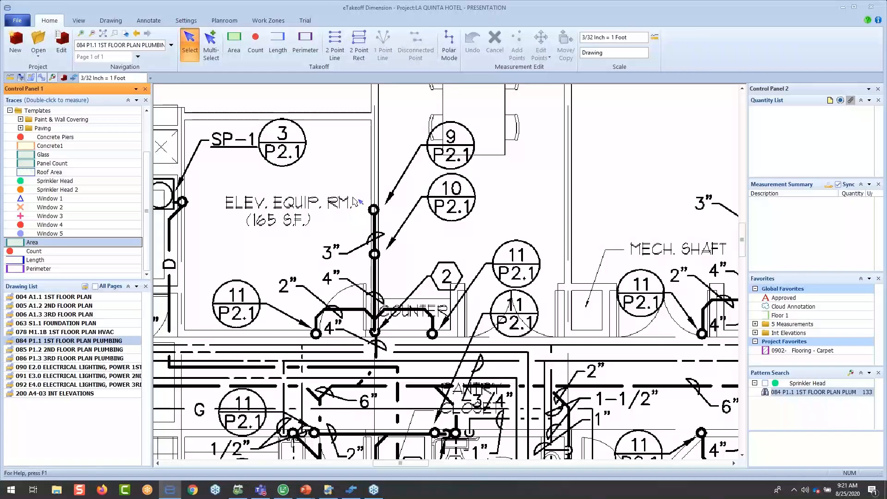
left_click(765, 393)
double_click(768, 394)
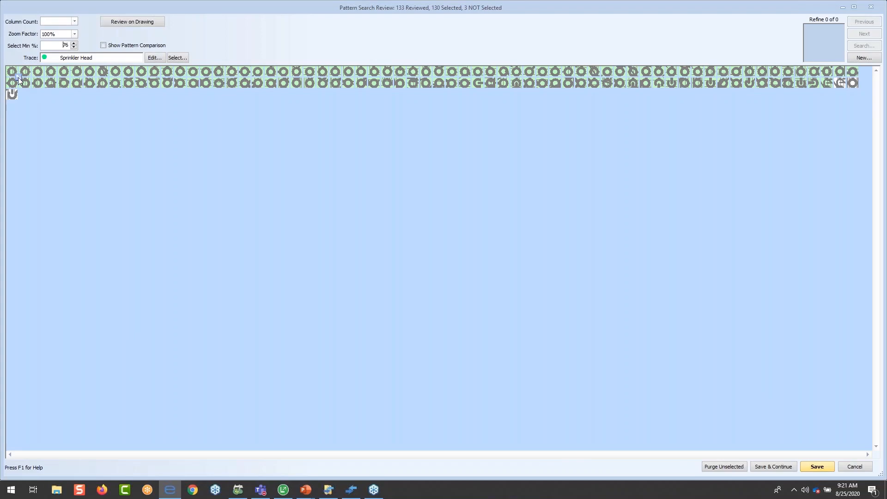
left_click_drag(42, 119, 44, 119)
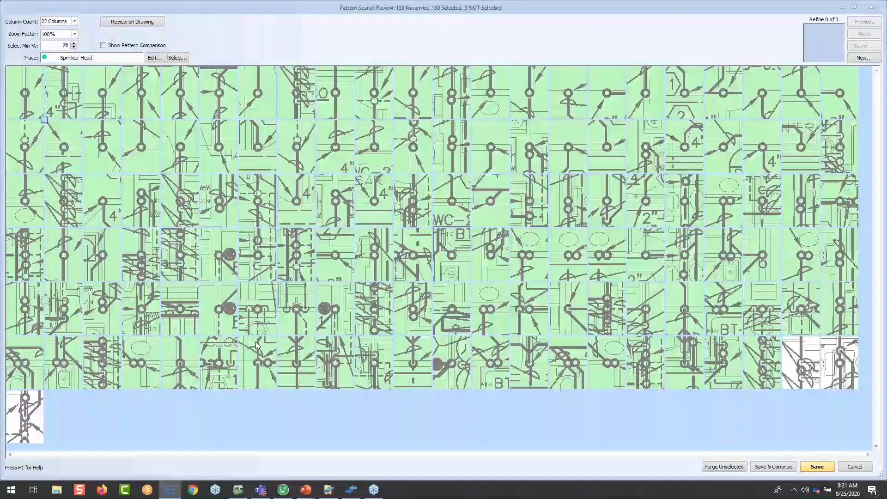
- Set the minimum match percentage for selection to 75 and deselect the last four matches
mouse_move(257, 346)
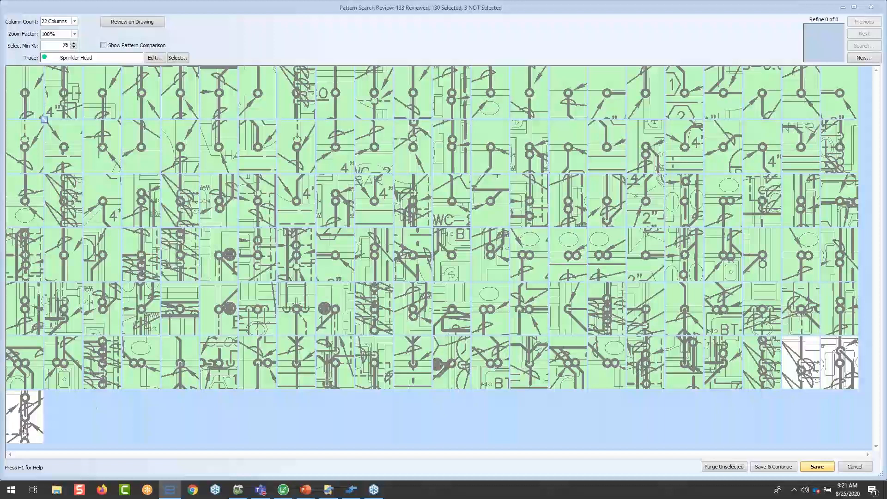
mouse_move(31, 411)
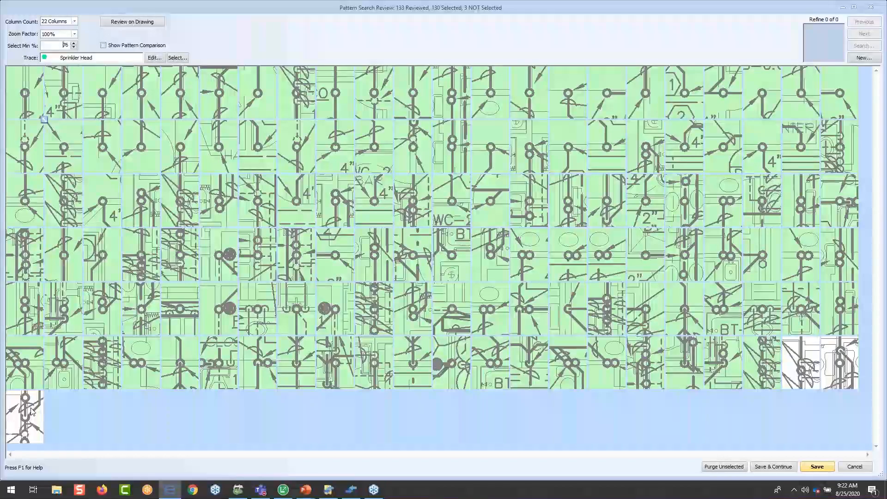
left_click(73, 47)
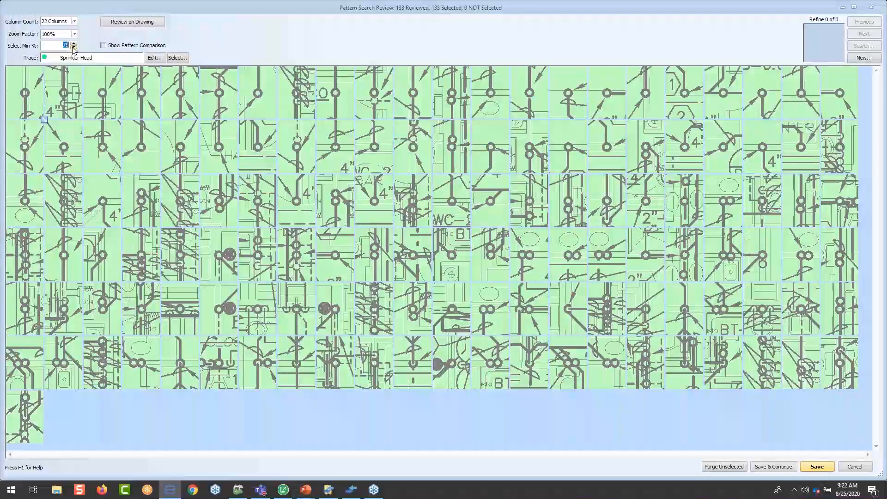
left_click(33, 409)
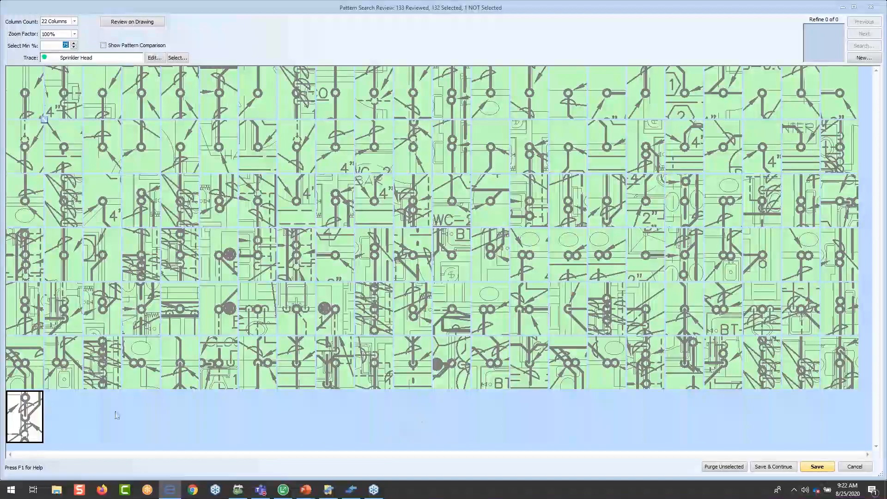
left_click(851, 370)
left_click(809, 369)
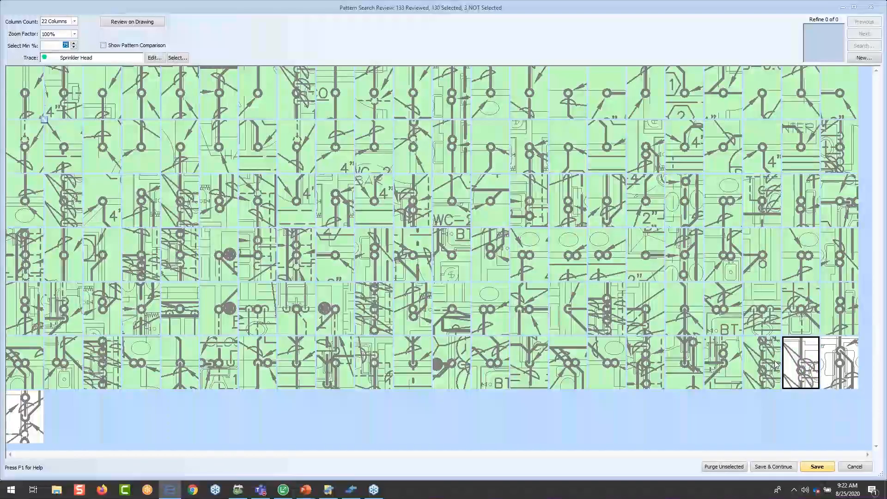
left_click(774, 369)
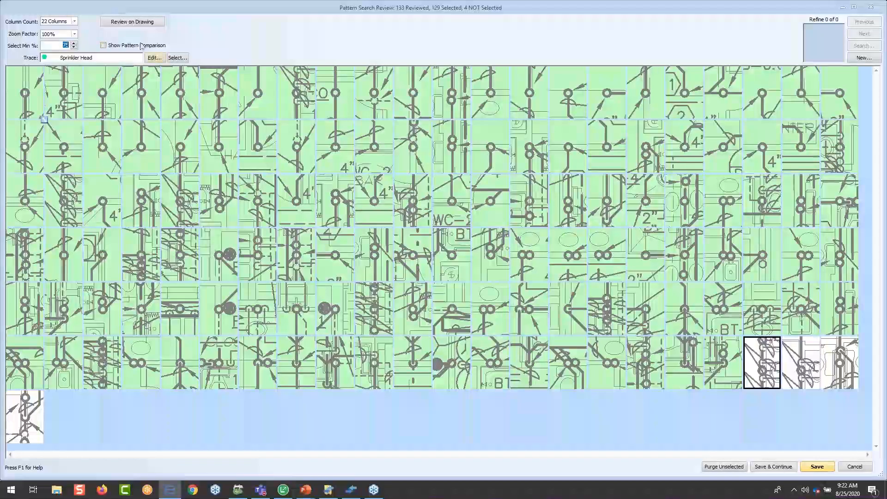
- Review the highlighted matches on the plumbing plan across the building and return to the results review
left_click(137, 23)
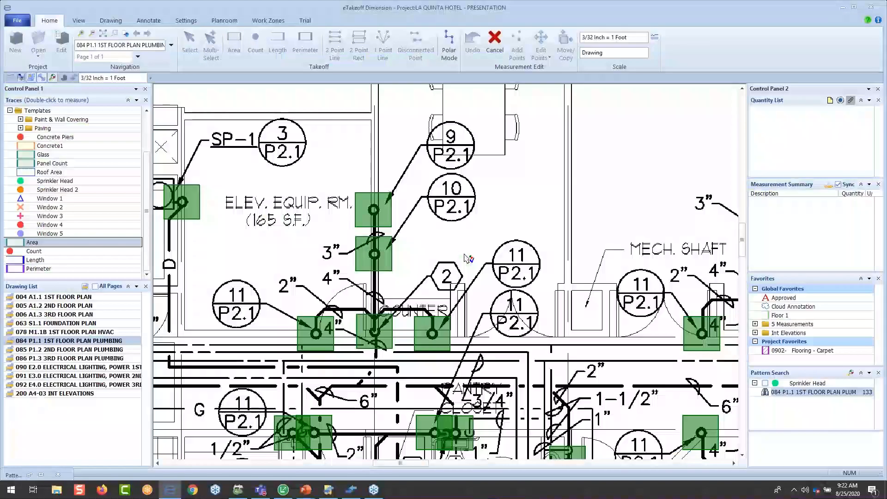
scroll(503, 329, "down", 4)
scroll(504, 330, "down", 3)
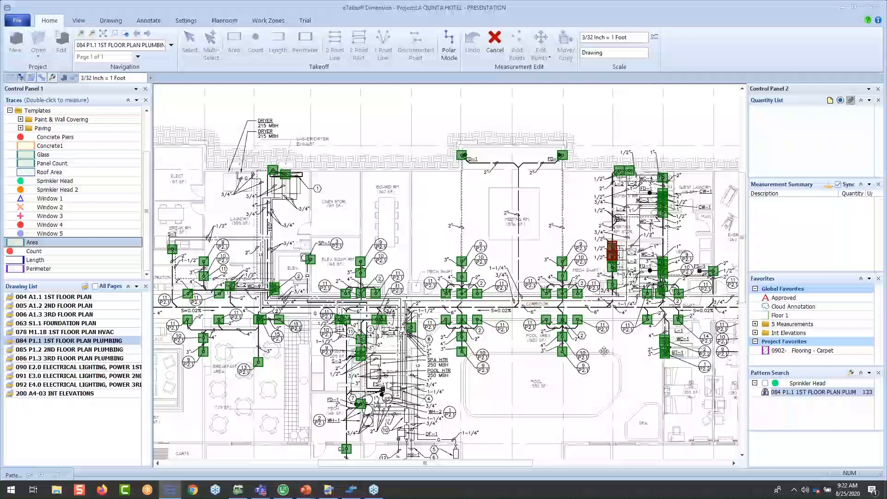
middle_click_drag(604, 351, 471, 313)
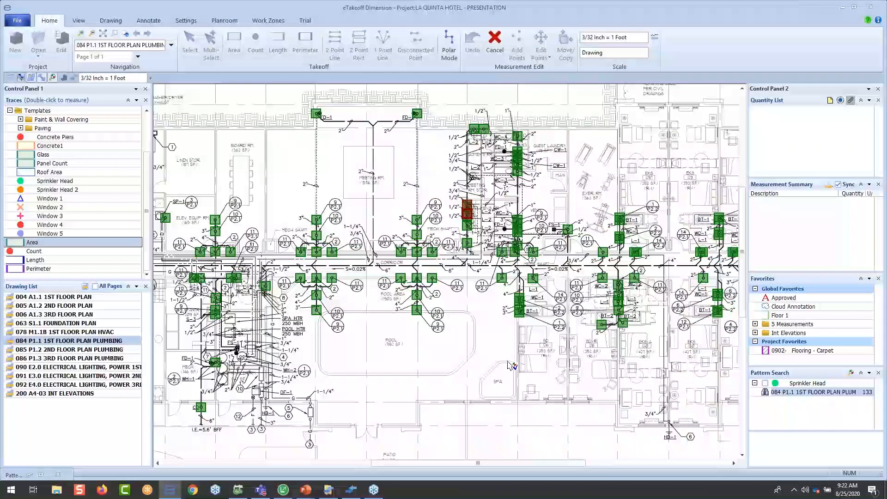
middle_click_drag(412, 354, 607, 353)
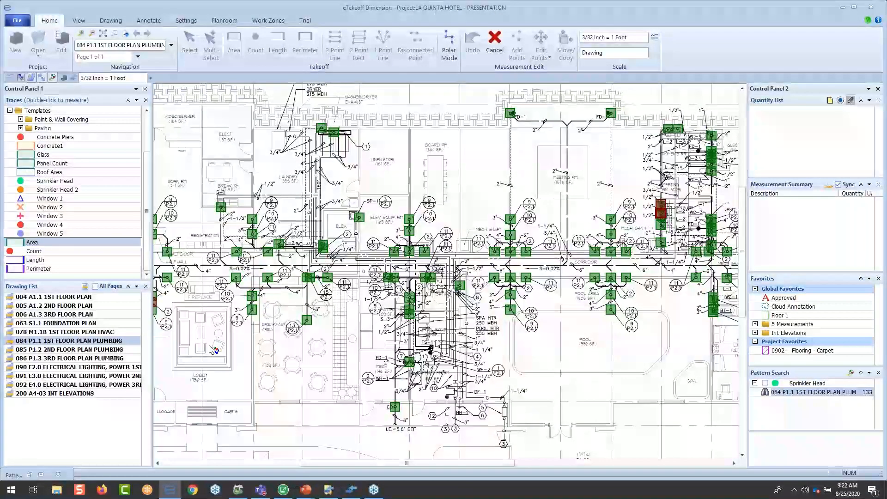
left_click(39, 477)
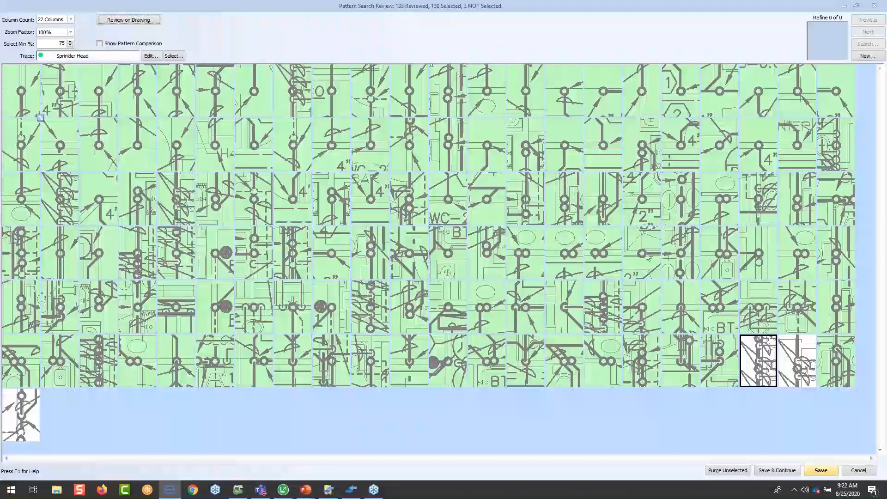
- Purge the unselected matches, then save all but the last five as Sprinkler Head counts and continue the review
left_click(726, 470)
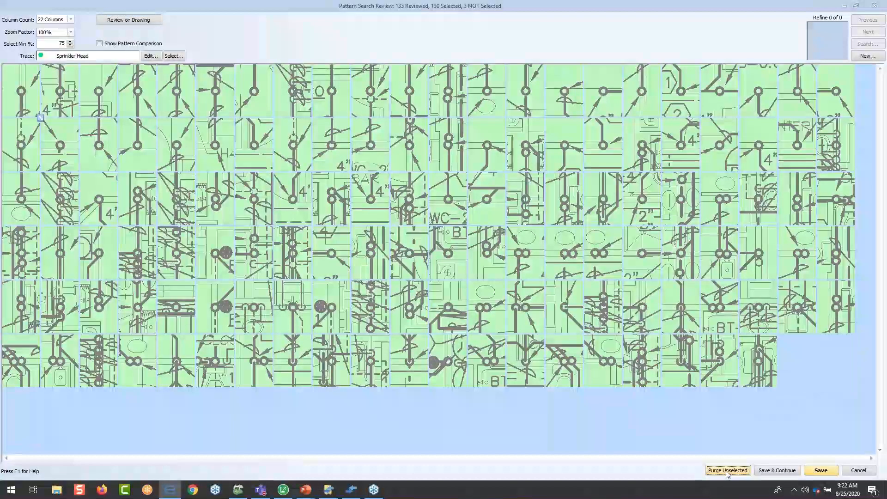
left_click(732, 368)
left_click(683, 365)
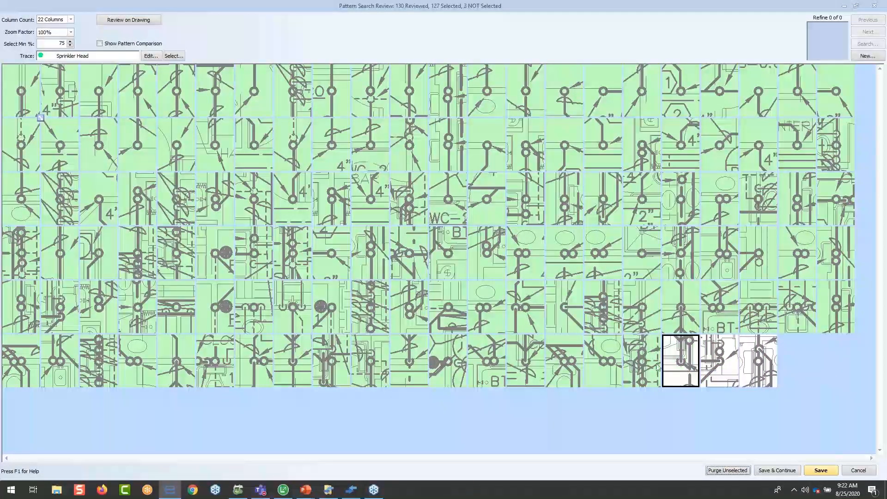
left_click(644, 365)
left_click(603, 364)
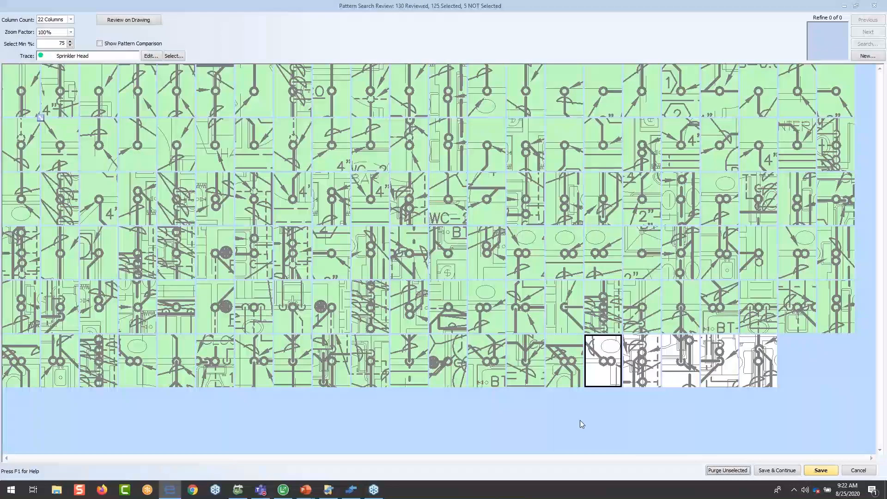
left_click(777, 470)
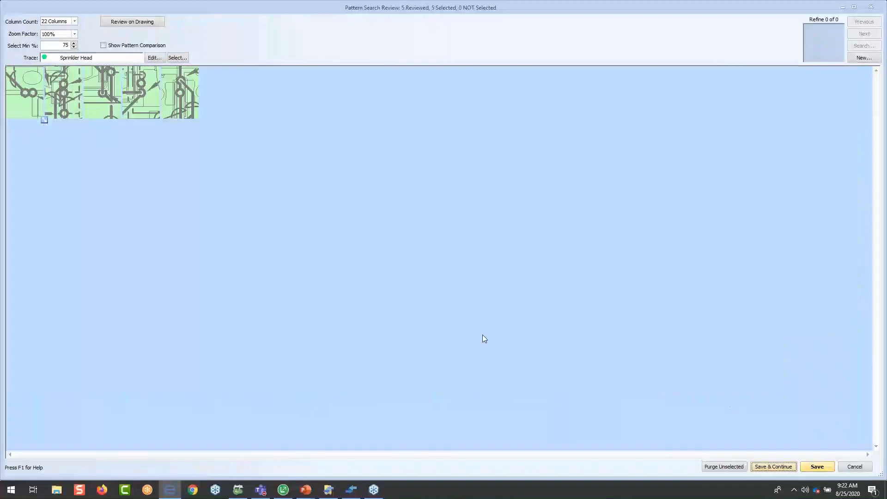
- Assign the Sprinkler Head 2 trace to the five remaining matches and save them as counts
left_click(177, 58)
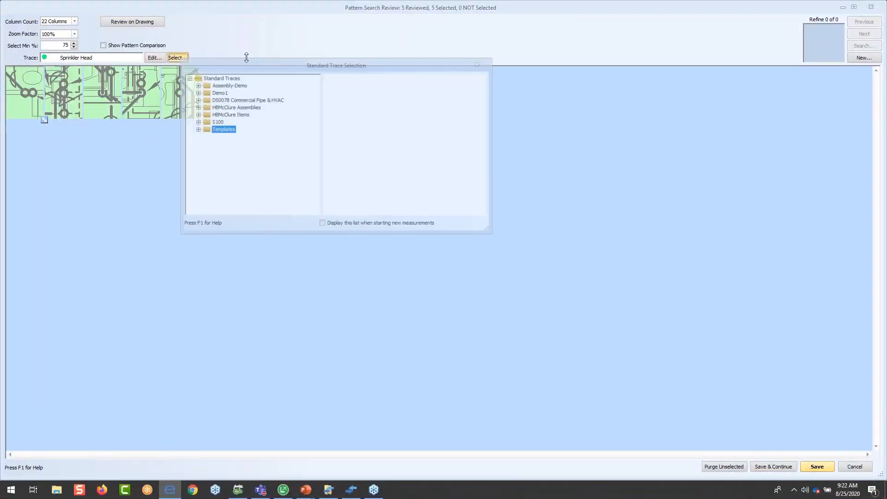
double_click(377, 123)
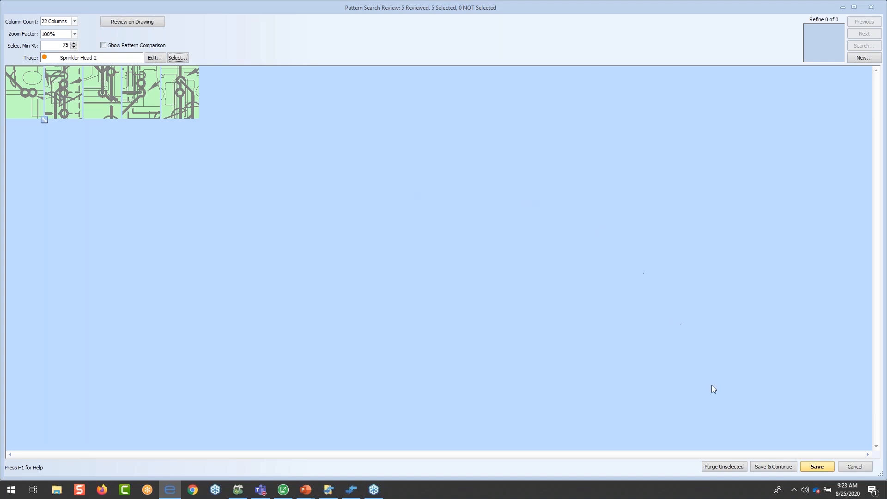
left_click(814, 466)
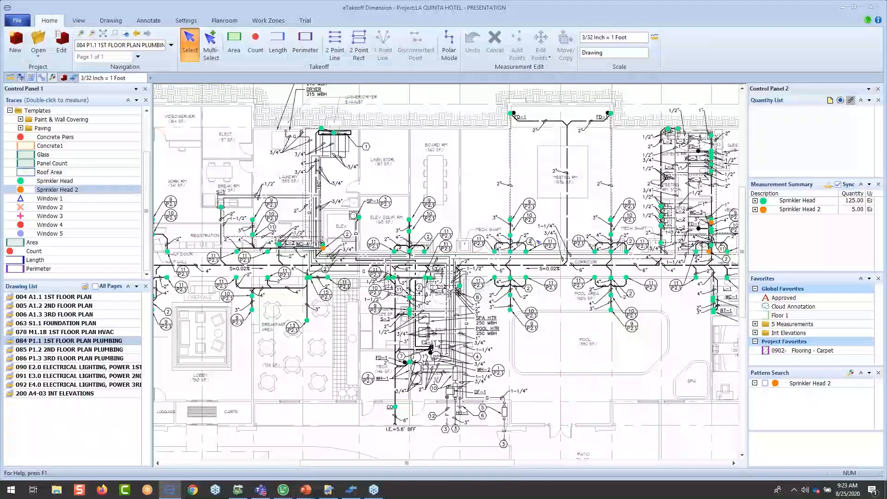
- Select the Sprinkler Head counts on the first floor plumbing plan and confirm their description
left_click(510, 236)
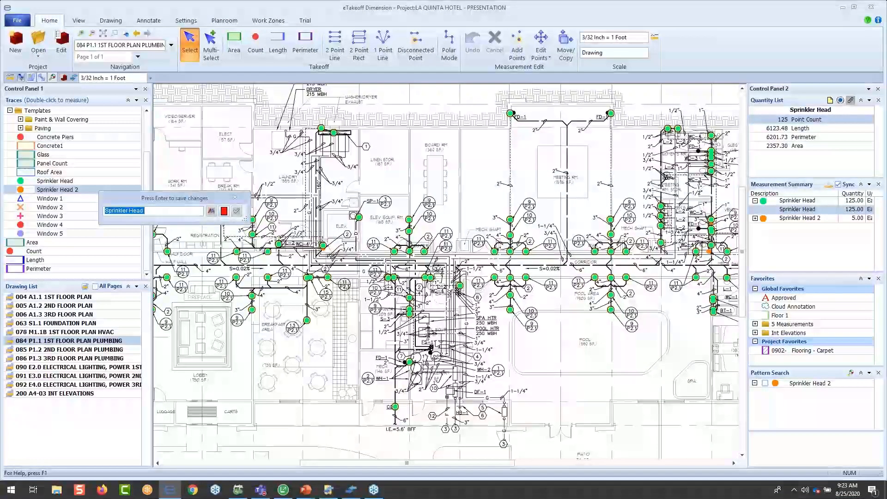
left_click(145, 211)
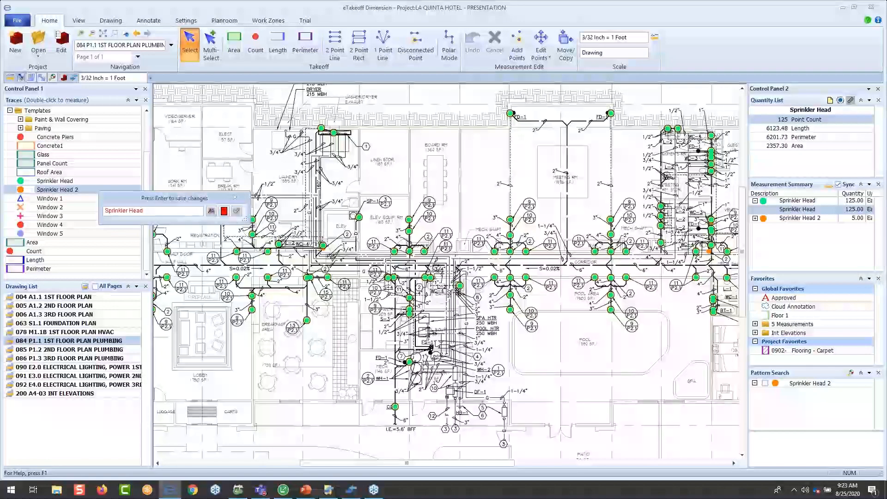
key("Return")
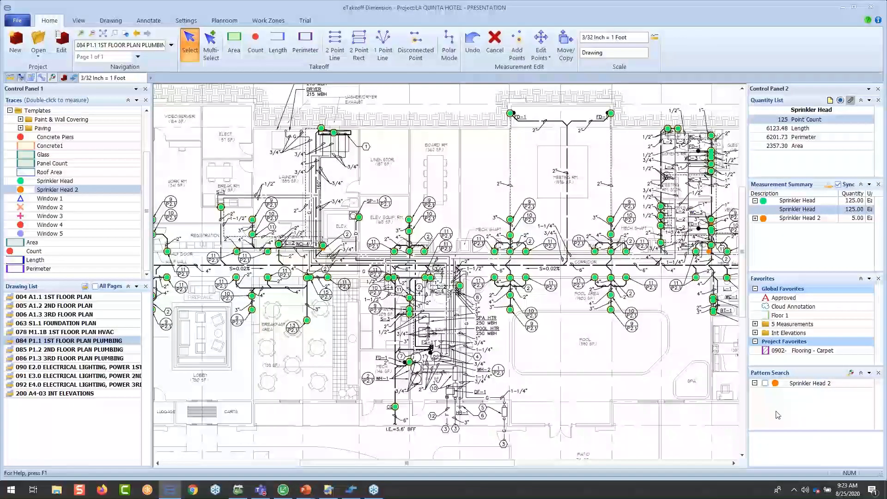
- Run the Sprinkler Head 2 pattern search in the Plumbing Search Area of drawings 085 P1.2 and 086 P1.3
left_click(764, 384)
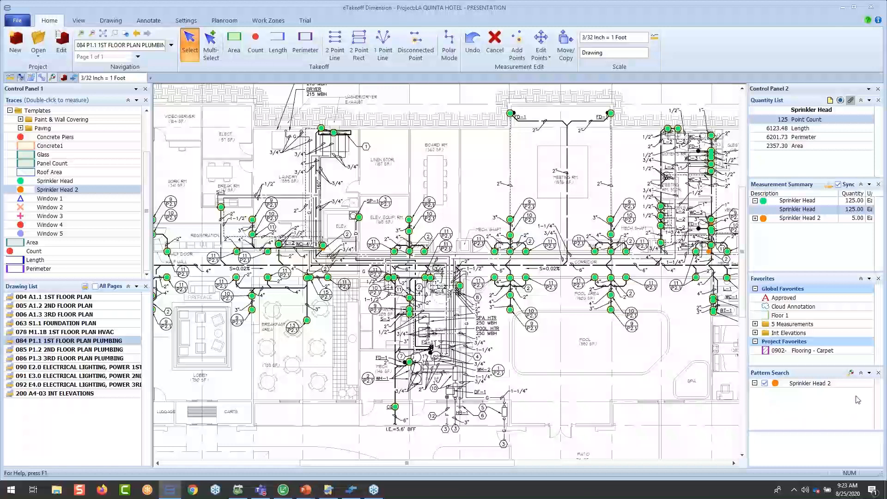
left_click(852, 373)
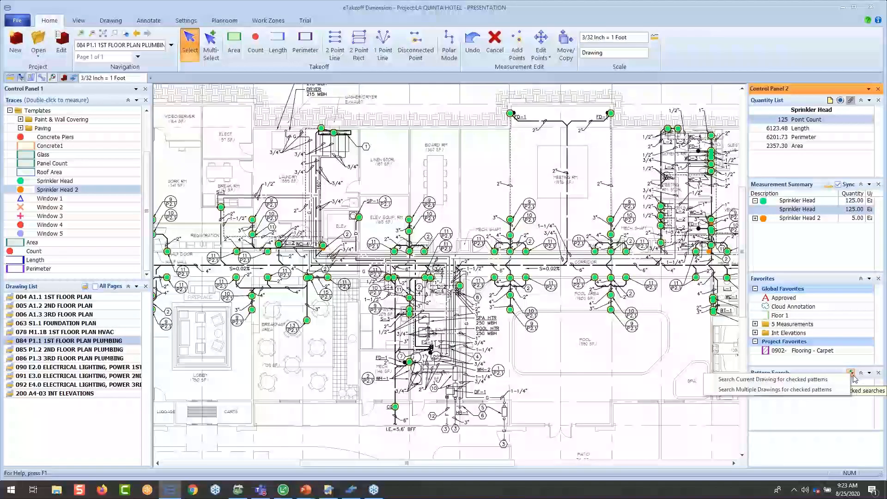
left_click(820, 393)
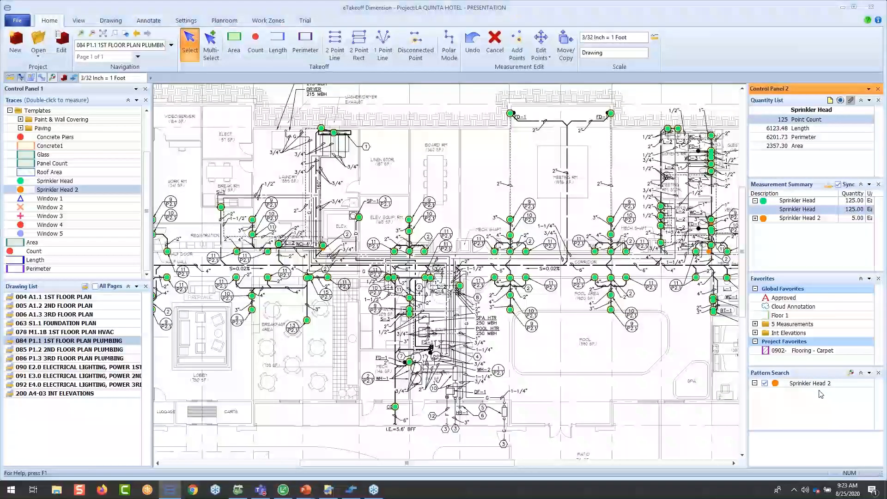
scroll(539, 221, "down", 5)
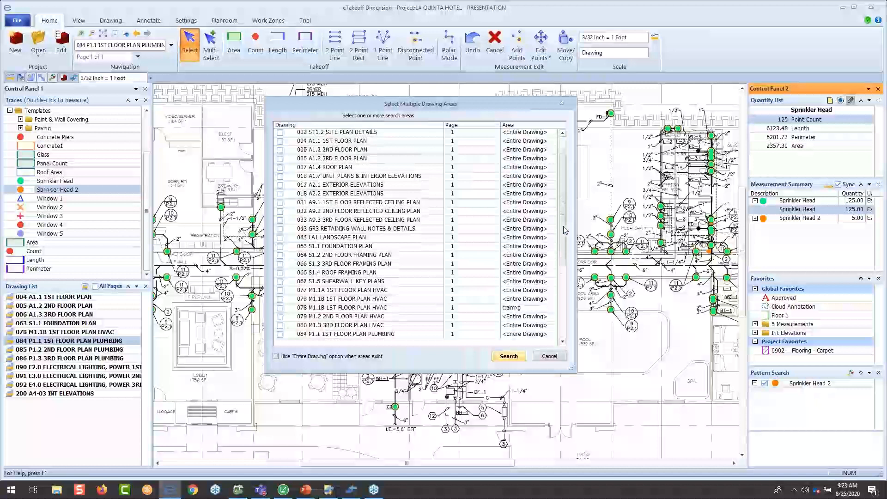
left_click(279, 229)
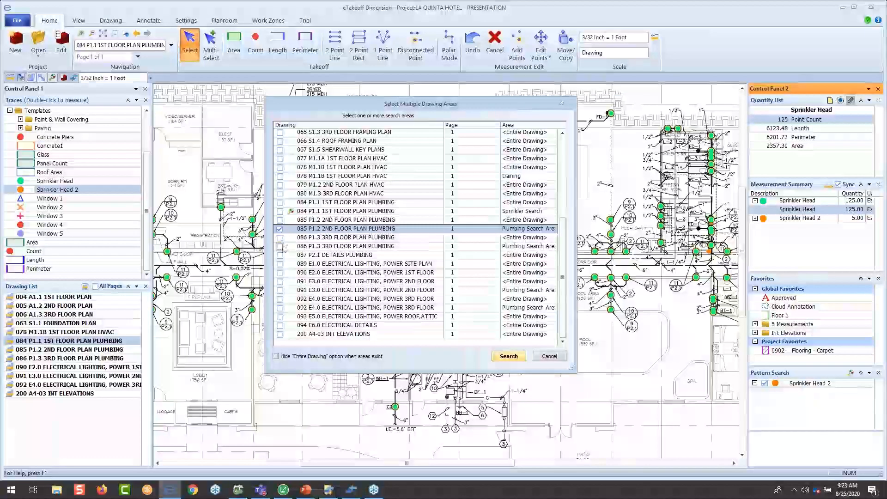
left_click(279, 246)
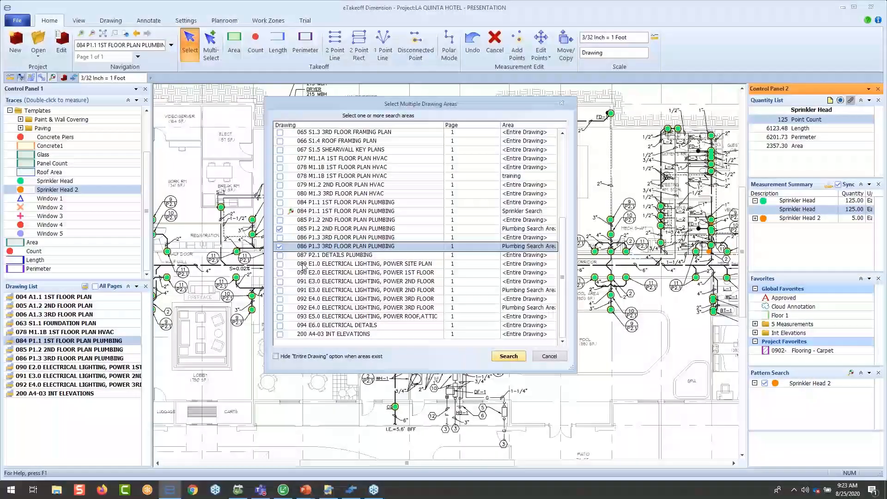
left_click(508, 356)
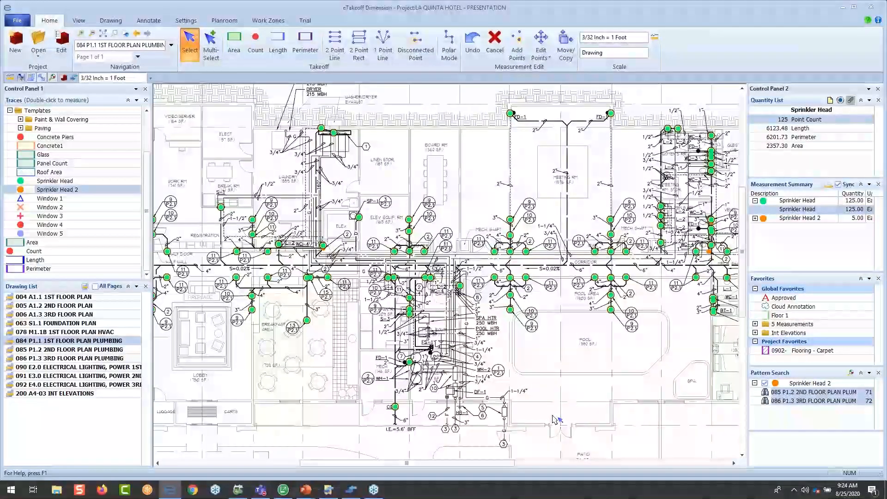
- Start eTakeoff Bridge for the current project
left_click(79, 21)
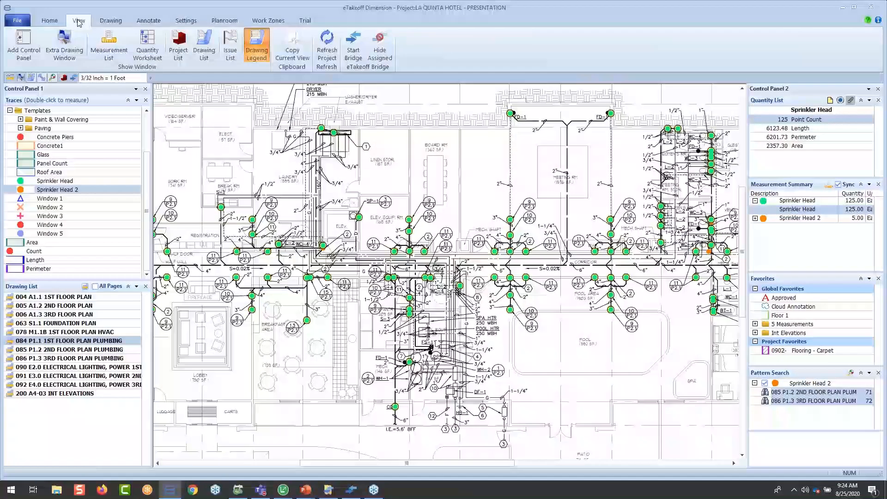
left_click(353, 51)
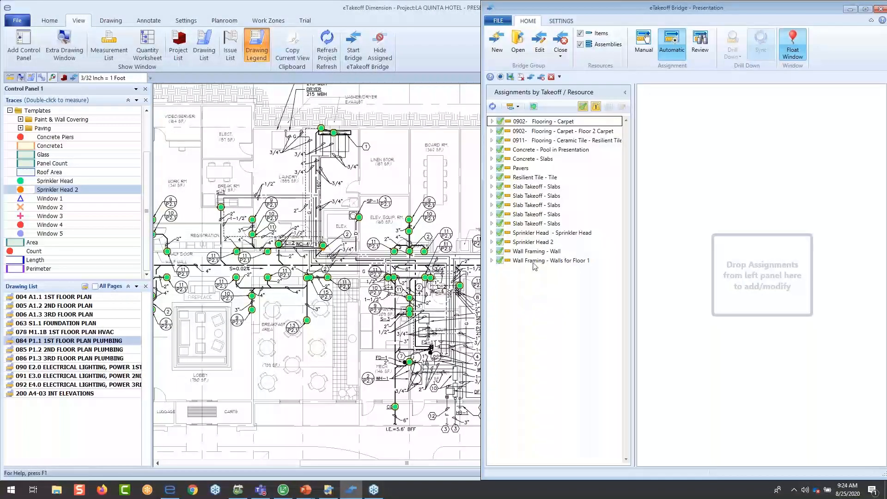
- Set up a Bridge project backup named 50% Com, review the files it will contain, and cancel it
left_click(497, 20)
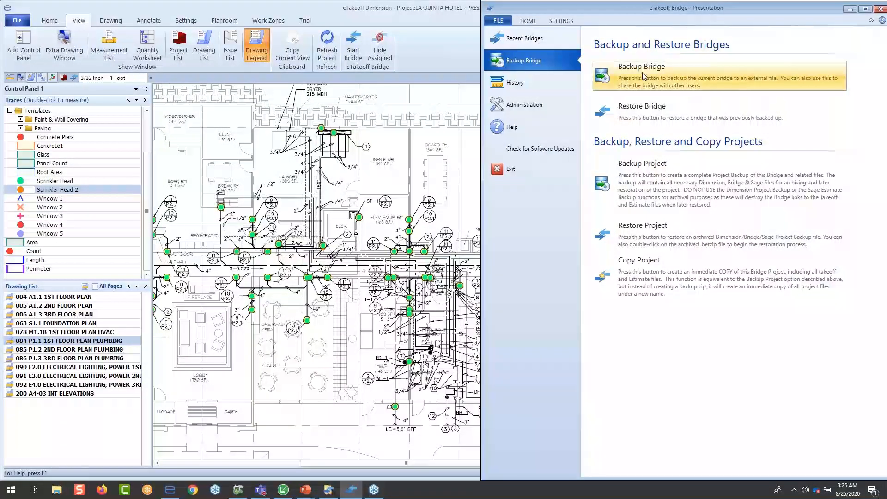
left_click(643, 188)
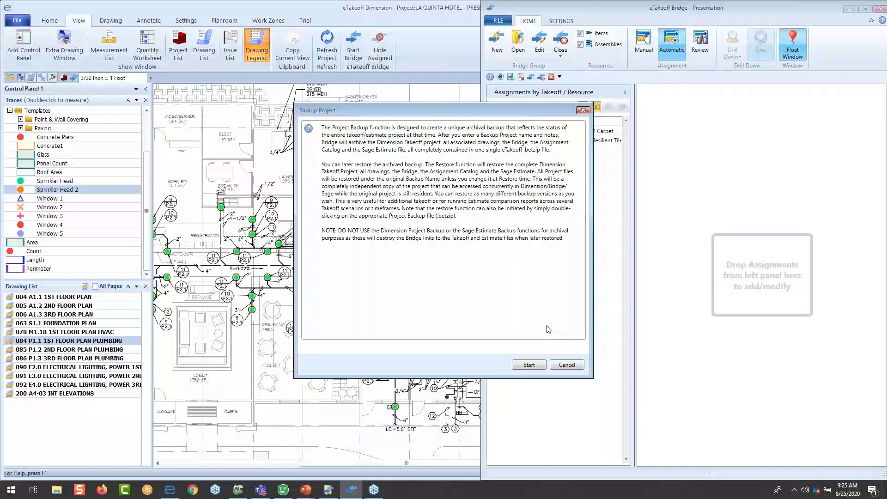
left_click(535, 364)
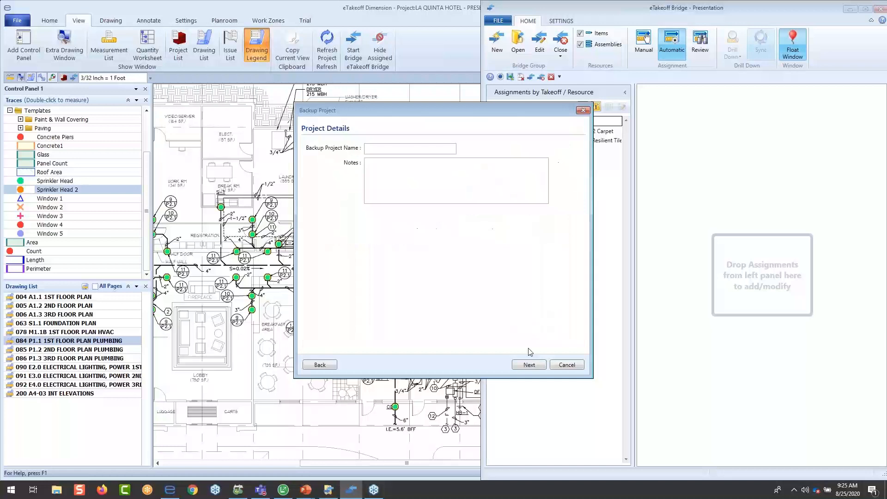
type("50% Complete")
left_click(530, 366)
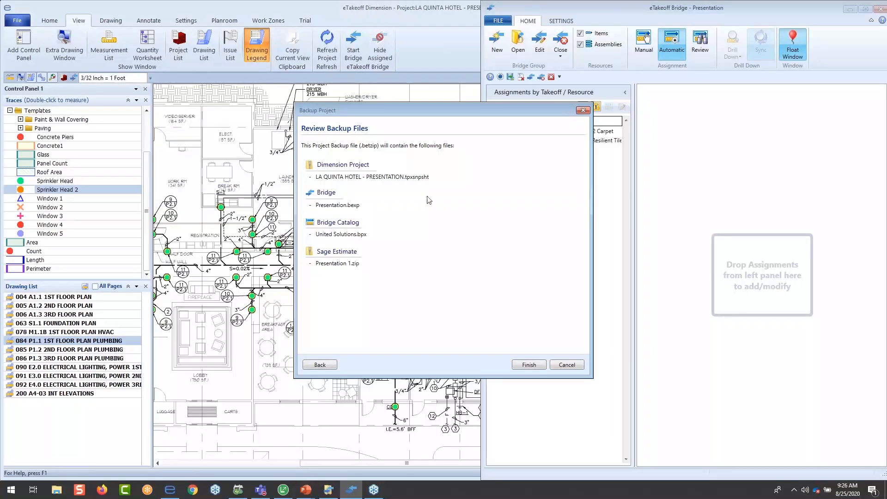
left_click(567, 365)
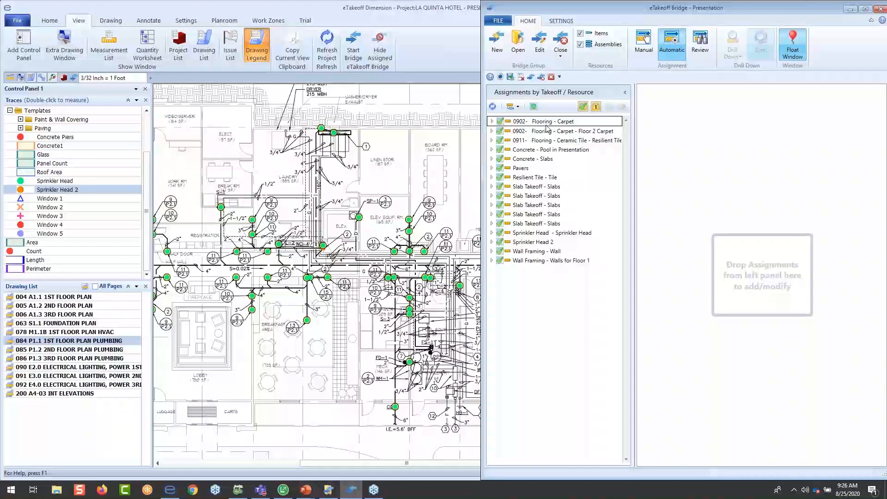
- Regroup the automatic assignments by UserID / Takeoff, expand both users, and add all listed measurements to the estimate
left_click(517, 107)
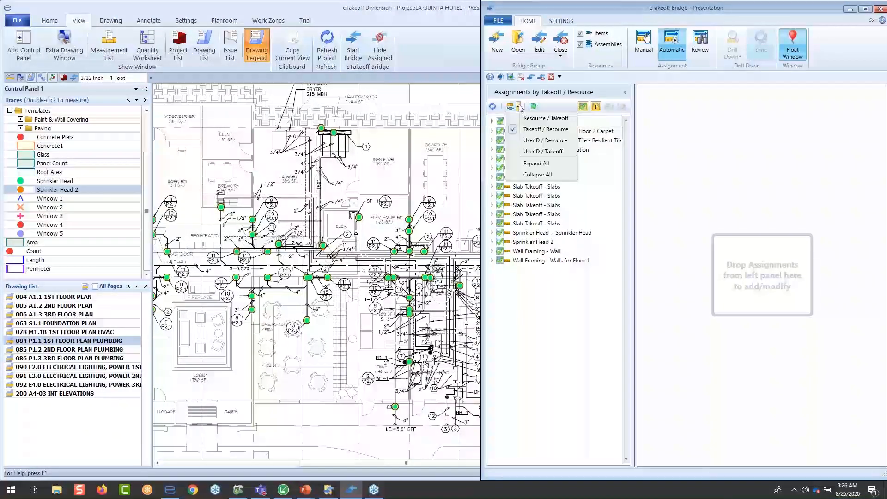
left_click(529, 151)
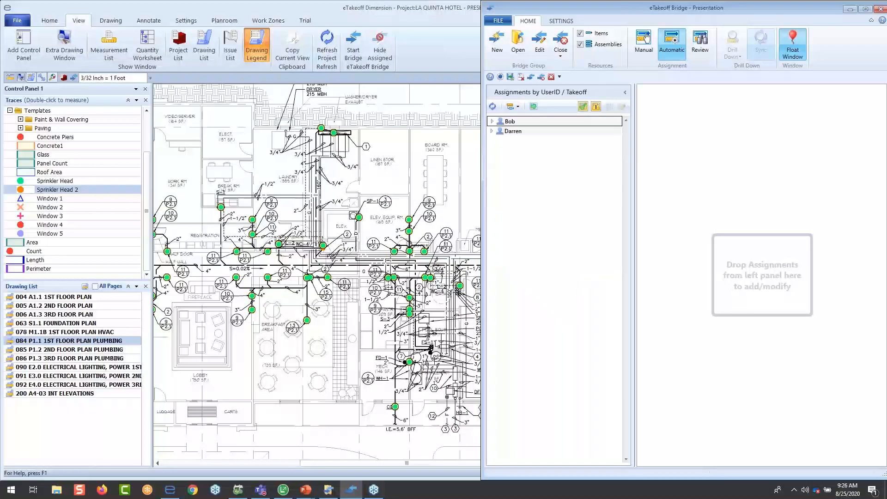
left_click(492, 122)
left_click(491, 149)
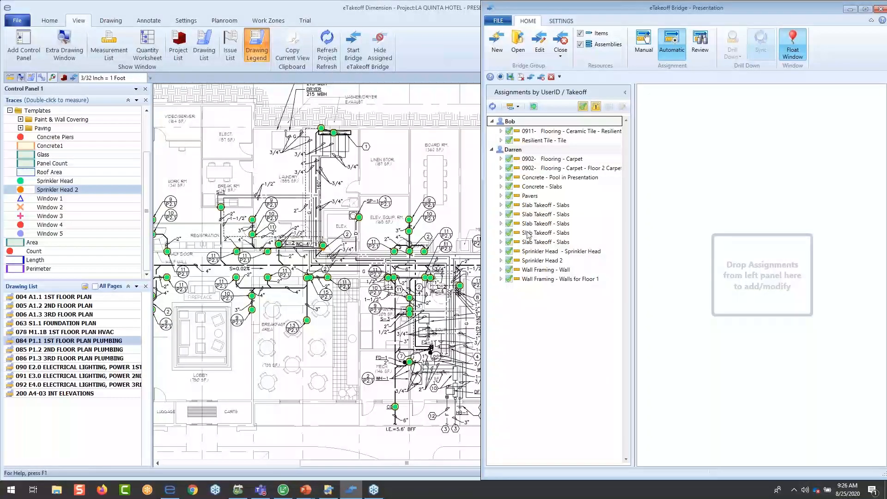
left_click(533, 107)
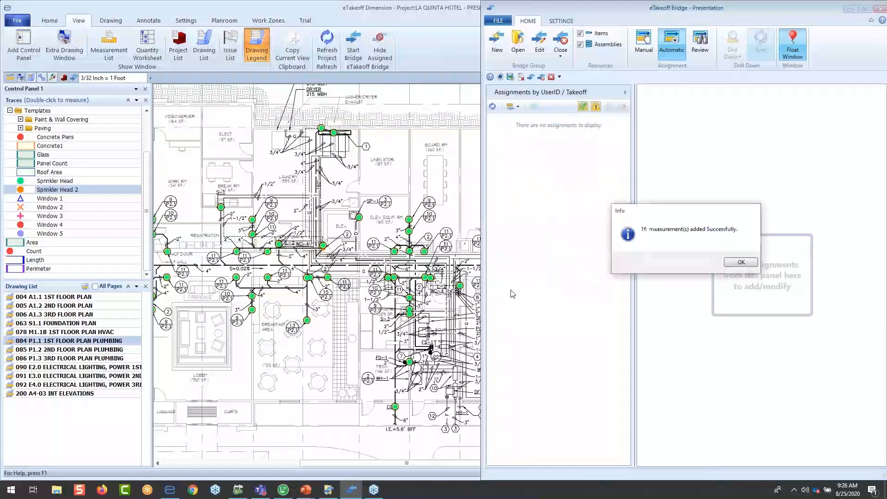
left_click(741, 262)
- Clear the selection in Dimension and toggle Hide Assigned to compare the plan with and without assigned measurements
left_click(433, 178)
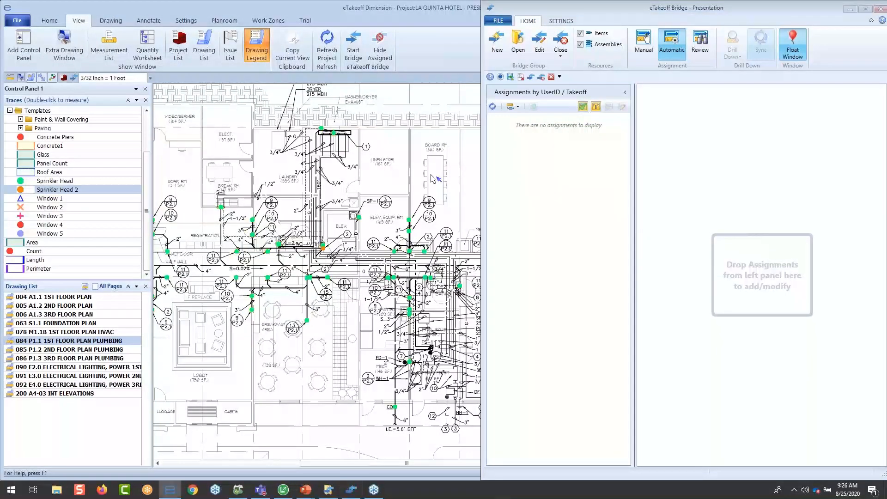
left_click(377, 52)
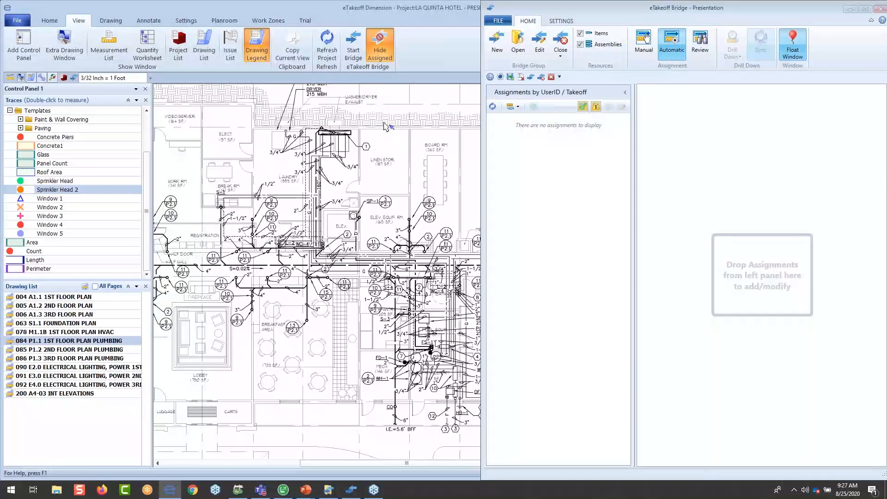
left_click(380, 47)
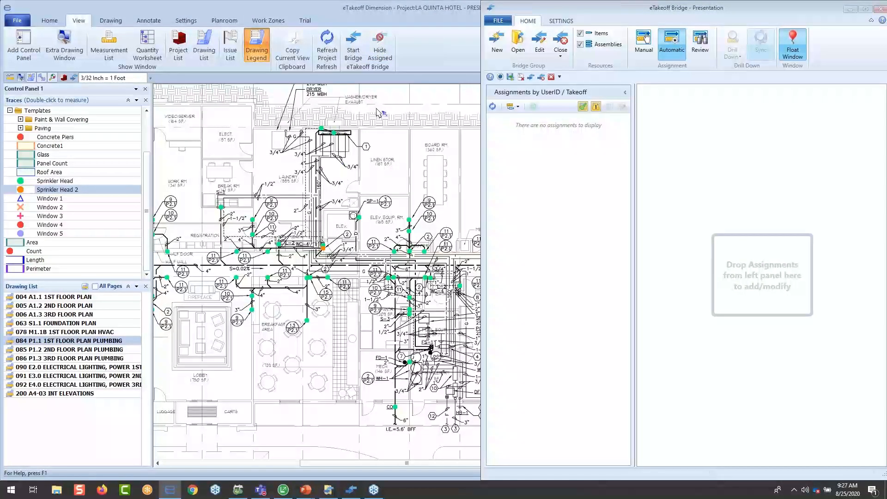
left_click(392, 50)
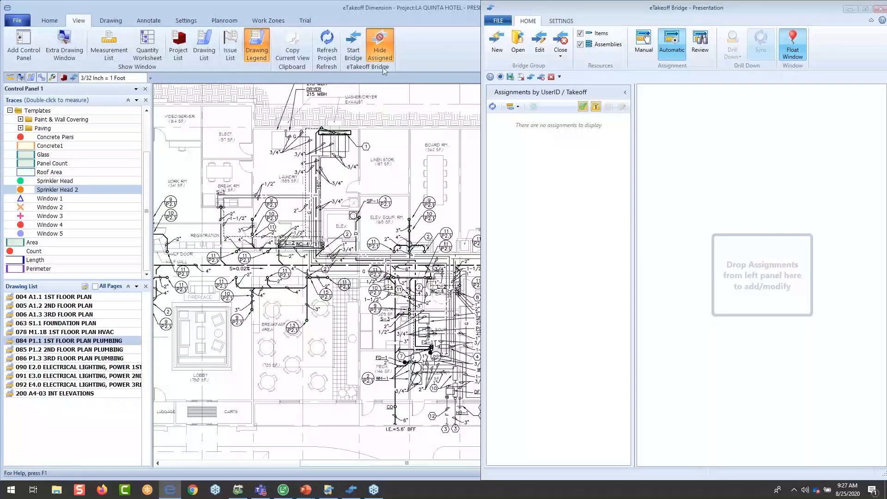
left_click(380, 49)
- Filter the Bridge review to modified assignments and open the Flooring - Carpet assignment of the Hallway measurement with its takeoff in view
left_click(700, 44)
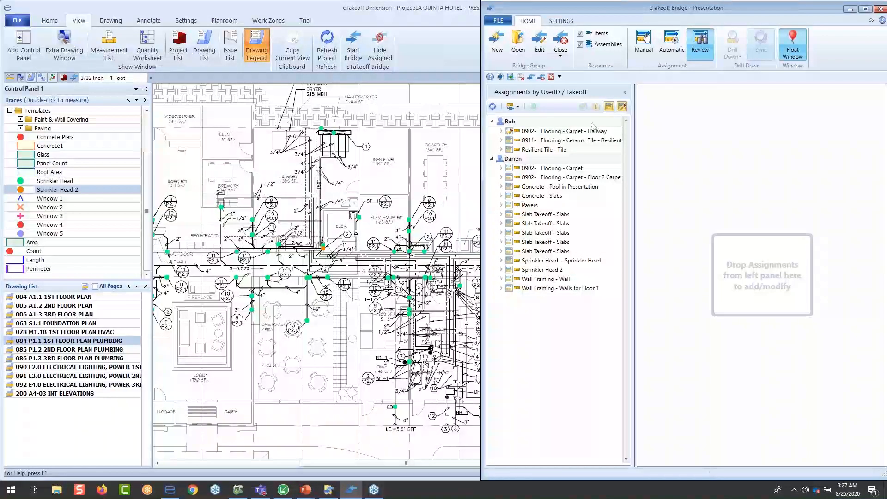
left_click(610, 108)
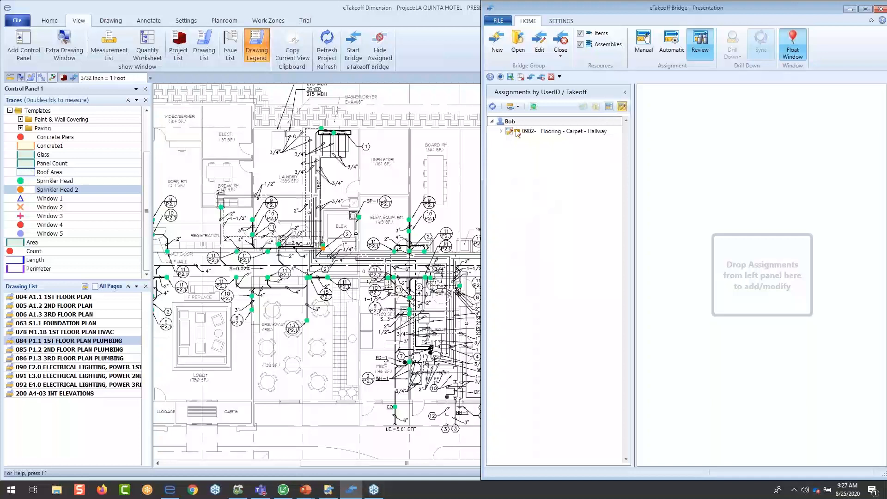
left_click(501, 131)
left_click(538, 141)
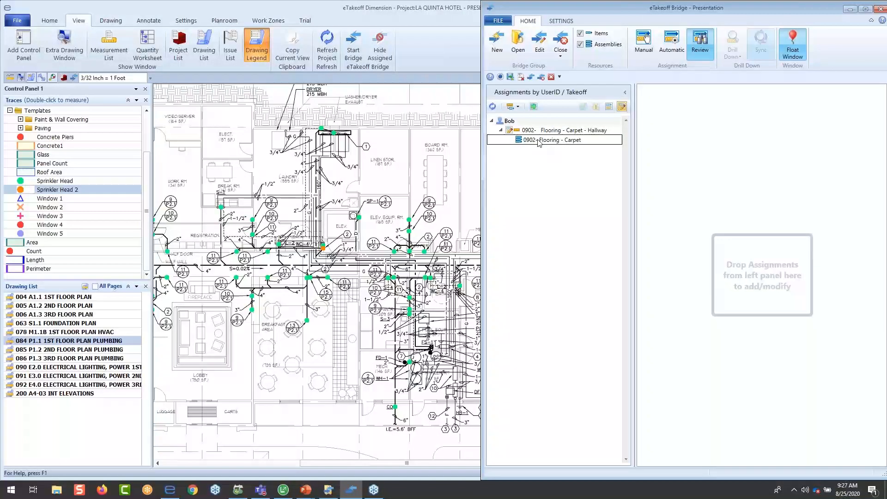
double_click(538, 141)
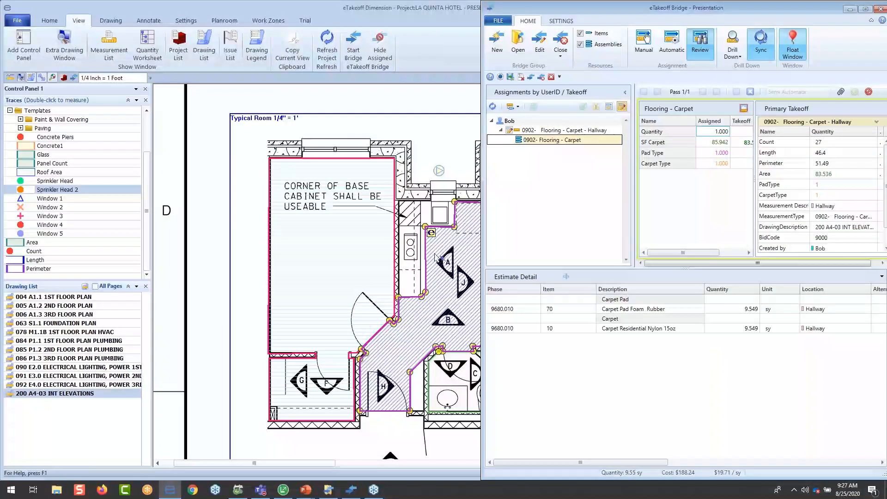
mouse_move(464, 272)
middle_mouse_down()
mouse_move(413, 249)
mouse_move(362, 196)
middle_mouse_up()
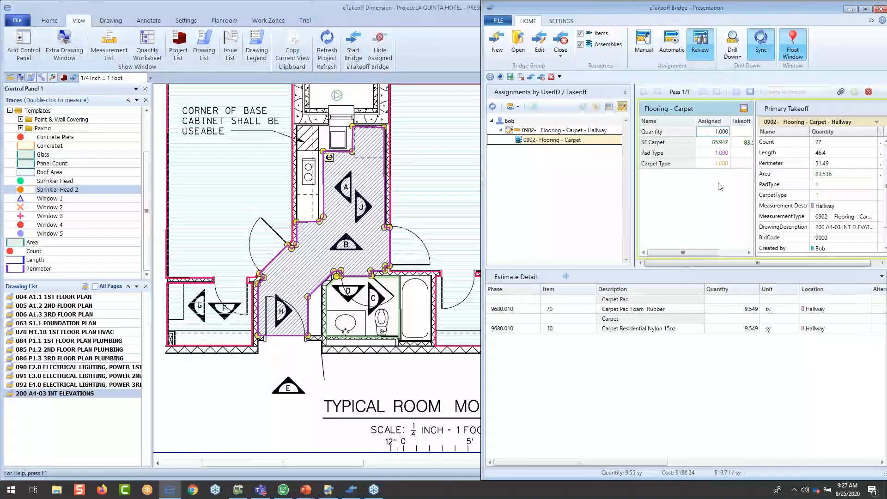
- Update the Hallway carpet's assigned SF Carpet to the takeoff quantity of 83.536 and accept the change
left_click_drag(755, 193, 774, 191)
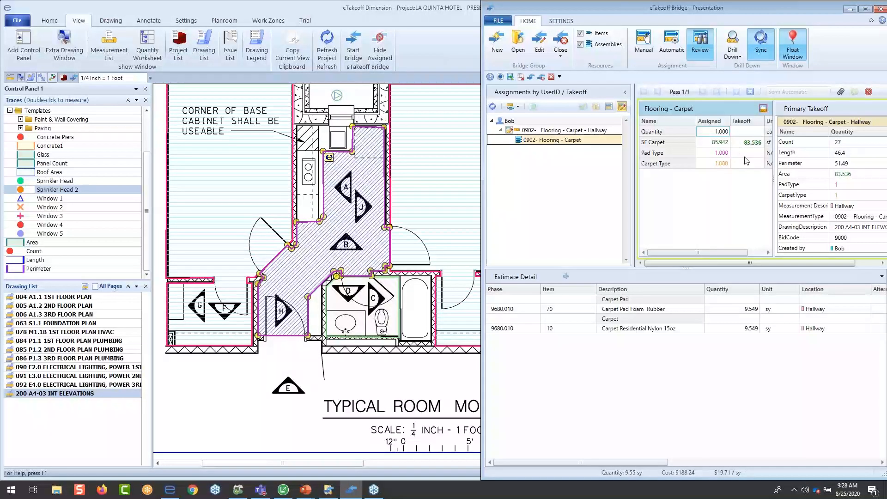
left_click(763, 108)
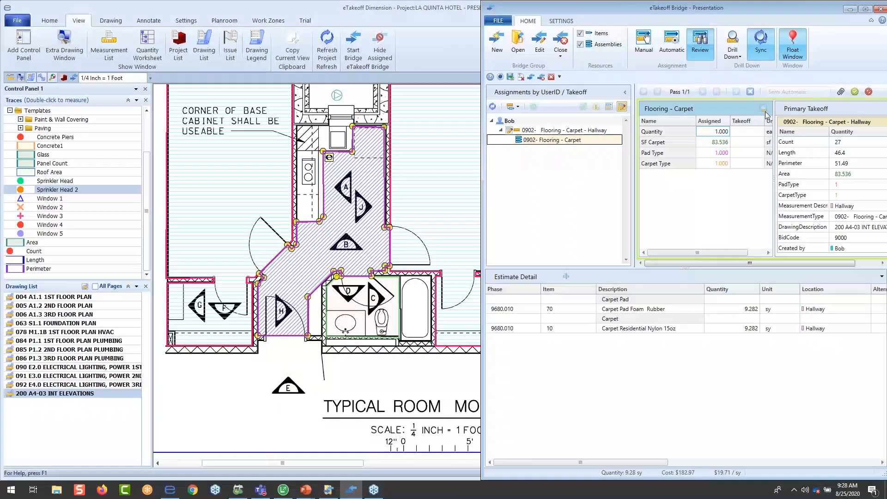
left_click(854, 92)
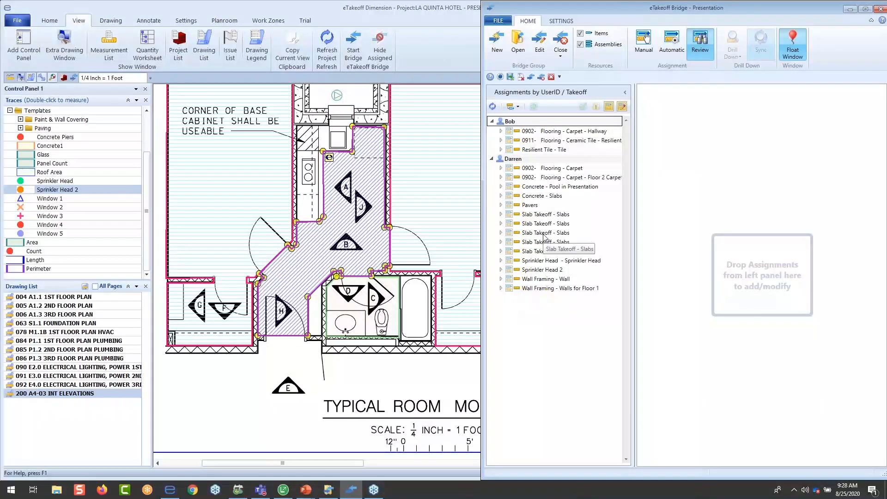
- Select drawing 063 S1.1 FOUNDATION PLAN in the project and minimize the Bridge window to return to Dimension
left_click(70, 322)
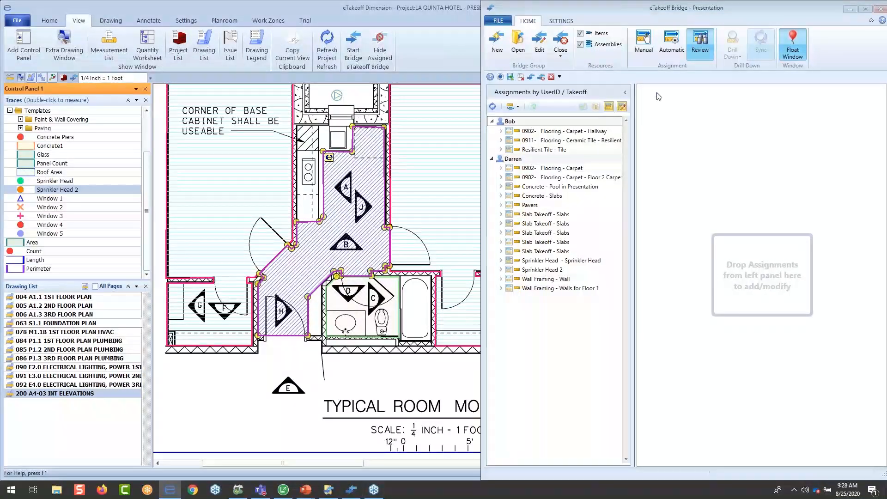
left_click(850, 9)
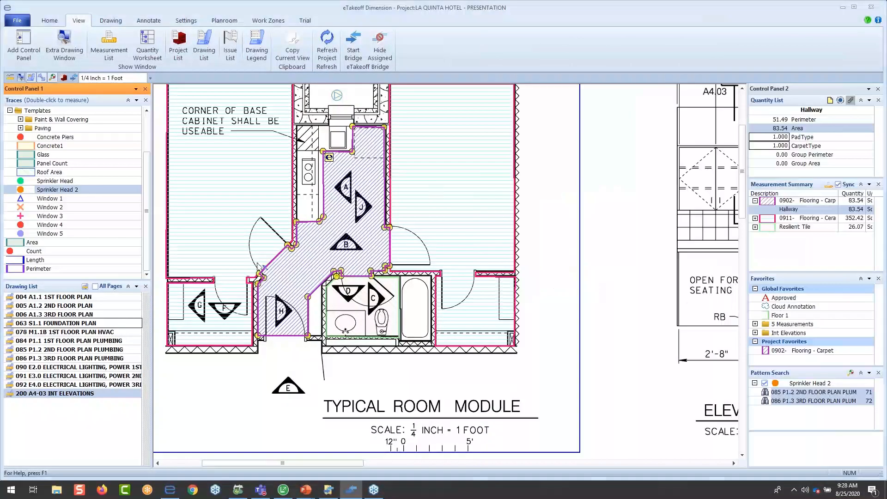
- Open drawing 063 S1.1 FOUNDATION PLAN and multi-select the slab and concrete area measurements across the building footprint
double_click(93, 323)
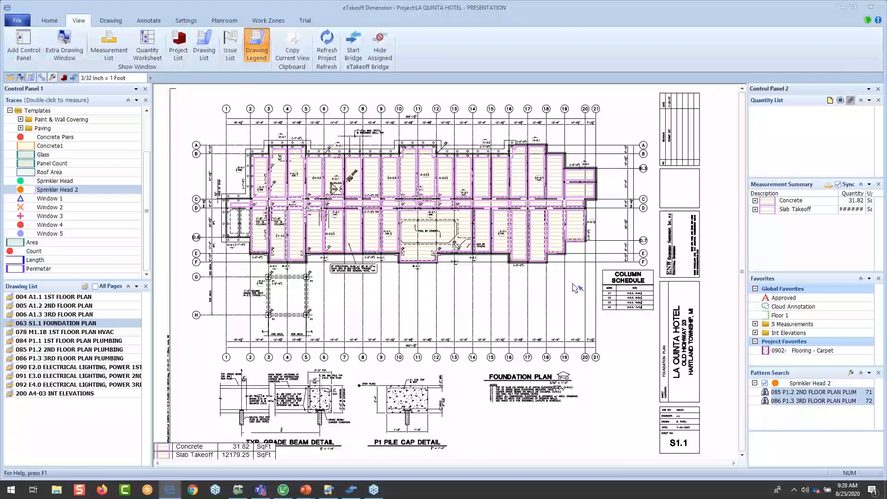
left_click(49, 22)
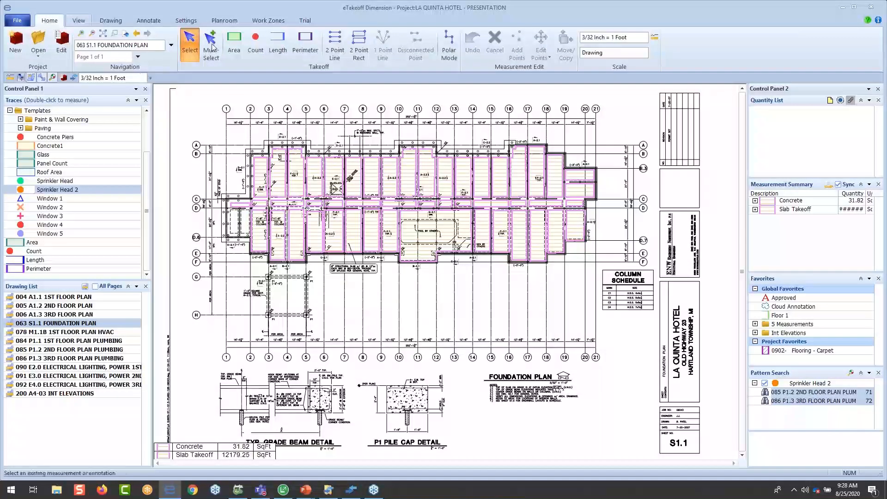
left_click_drag(451, 171, 602, 308)
double_click(361, 310)
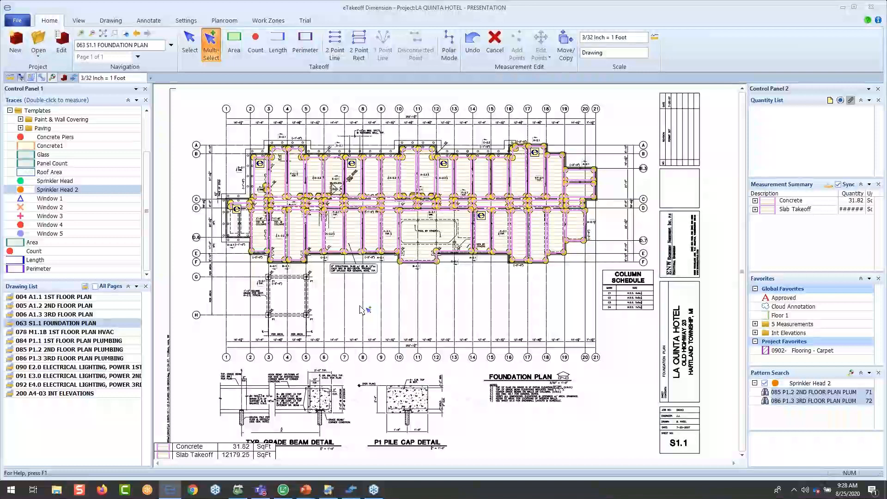
- Edit the extension shared by the selected slabs, setting DepthOfConcreteIN to 6 and ConcStrengthPsi to 5000
left_click(432, 167)
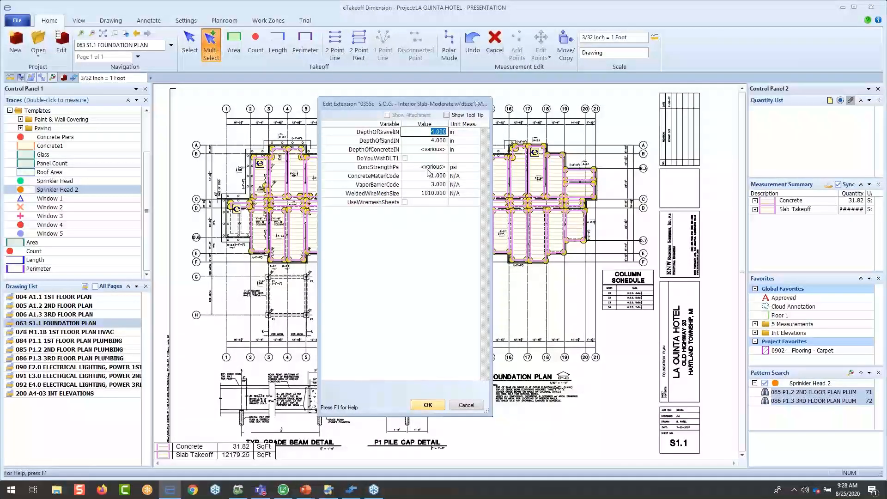
mouse_move(428, 189)
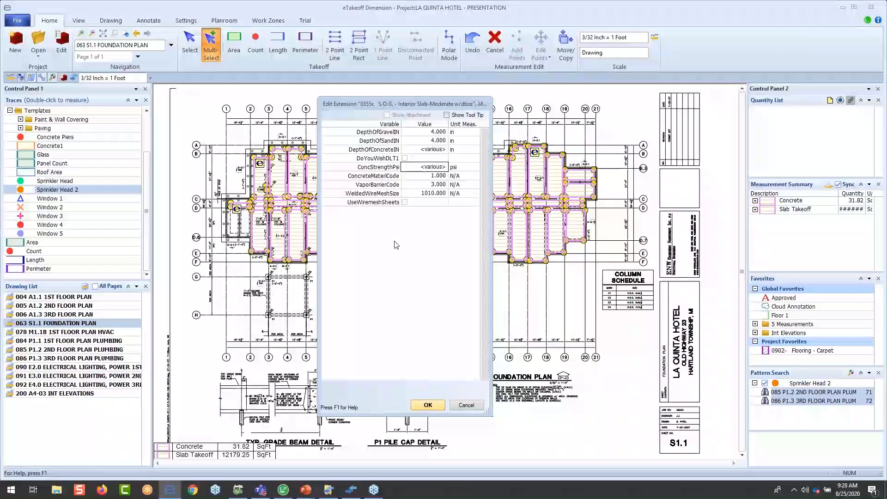
left_click(436, 151)
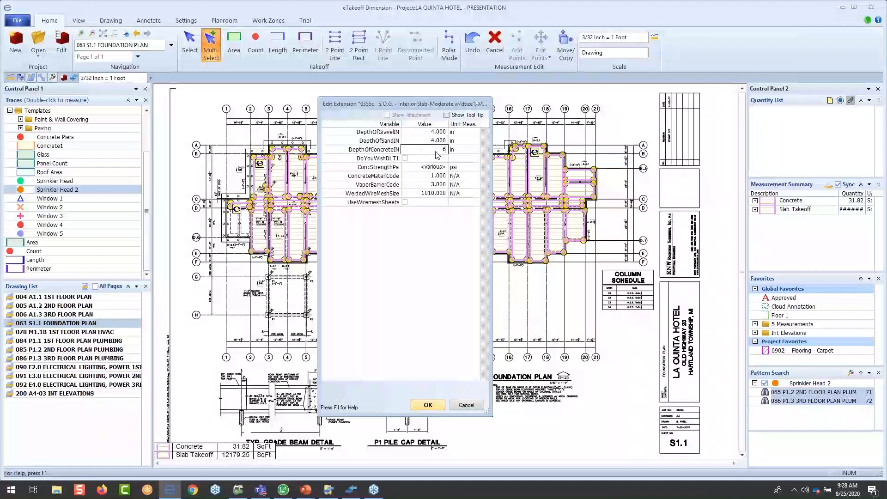
type("6")
left_click(430, 168)
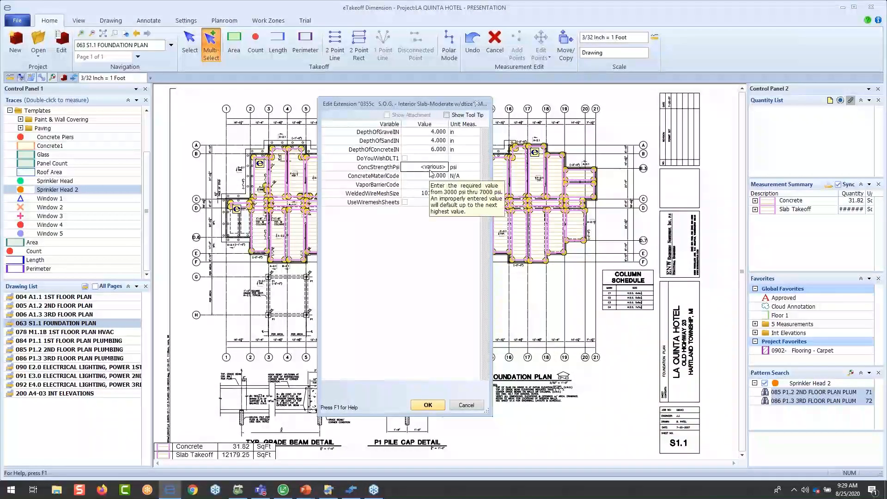
type("5000")
key("Tab")
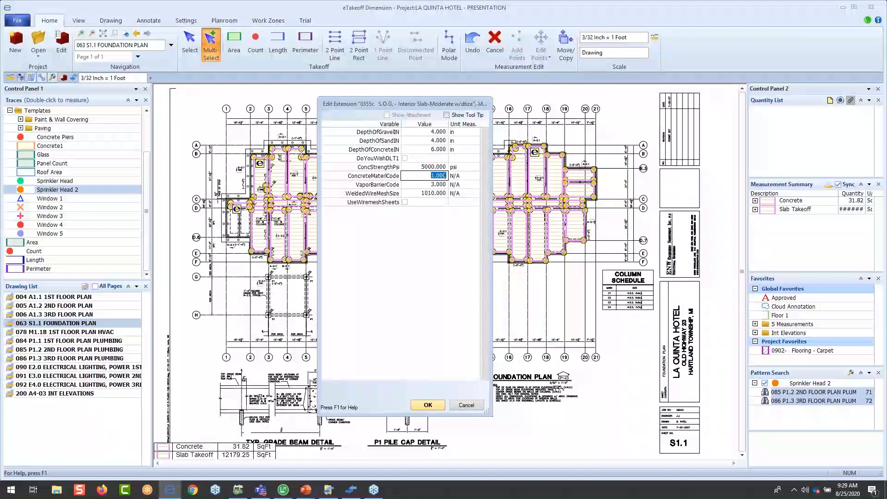
left_click(427, 406)
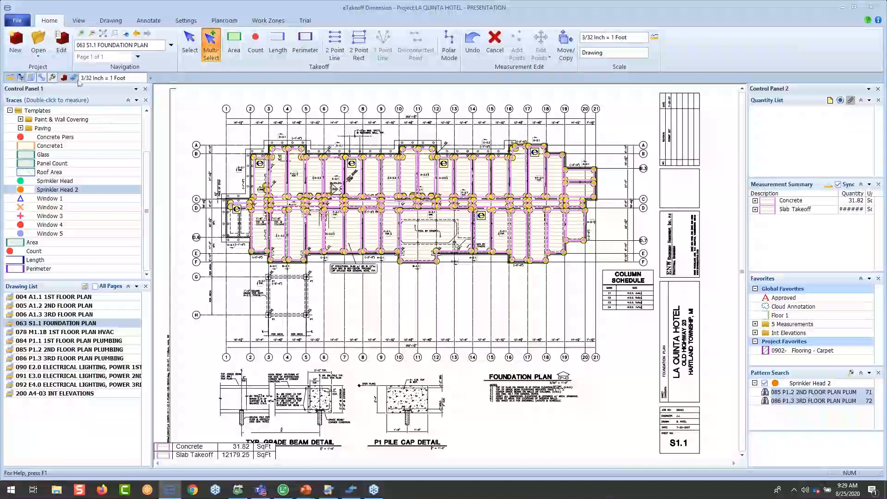
- Set ConcStrengthPsi to 7000 psi in the project's extension defaults
left_click(62, 43)
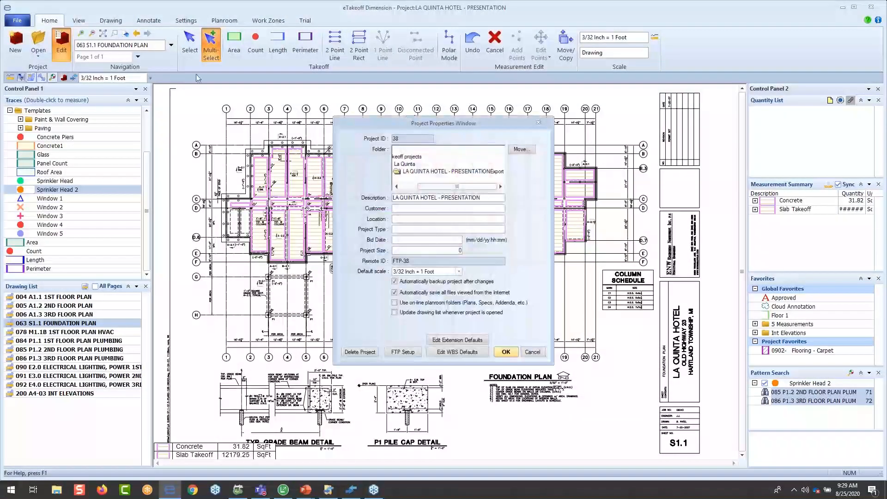
left_click(444, 341)
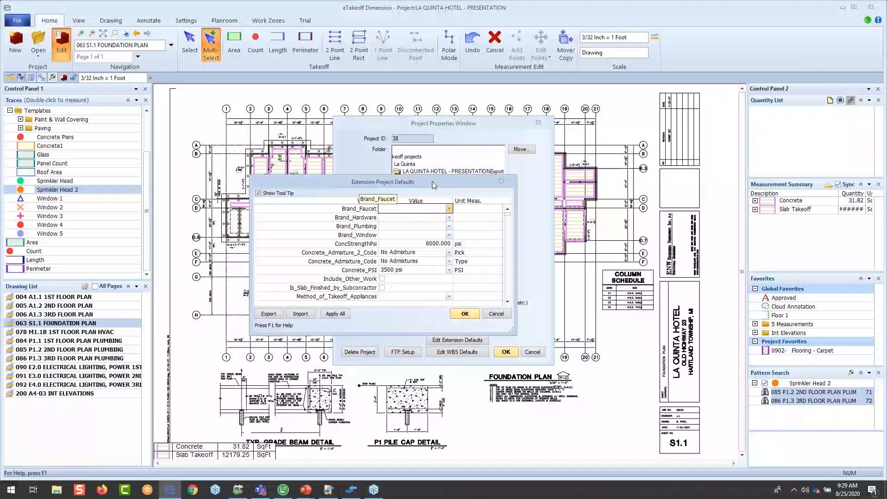
left_click_drag(432, 181, 497, 163)
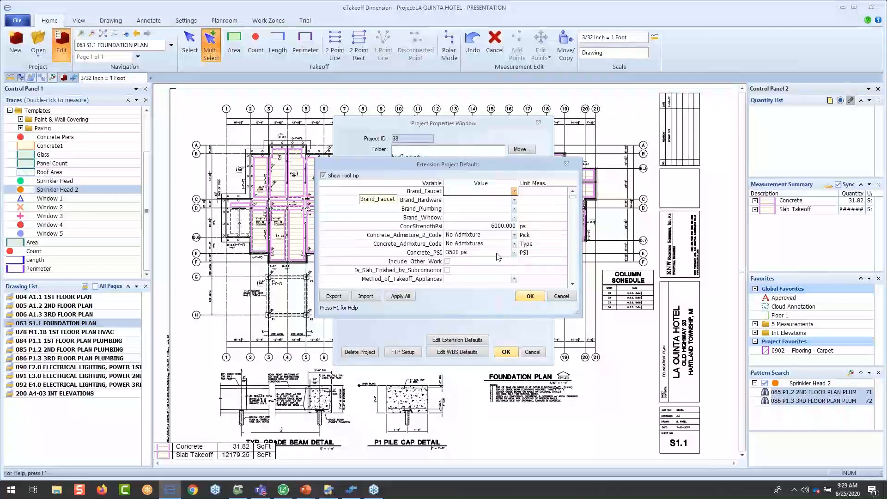
left_click(496, 227)
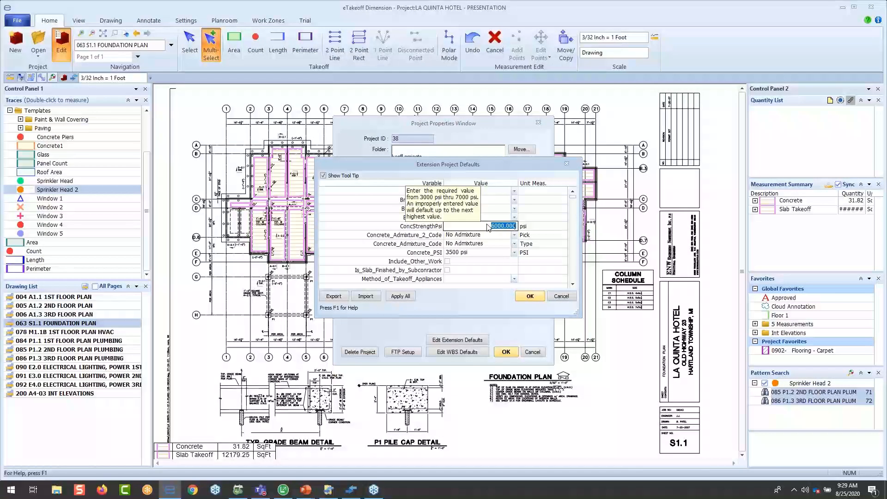
type("7000")
left_click(530, 296)
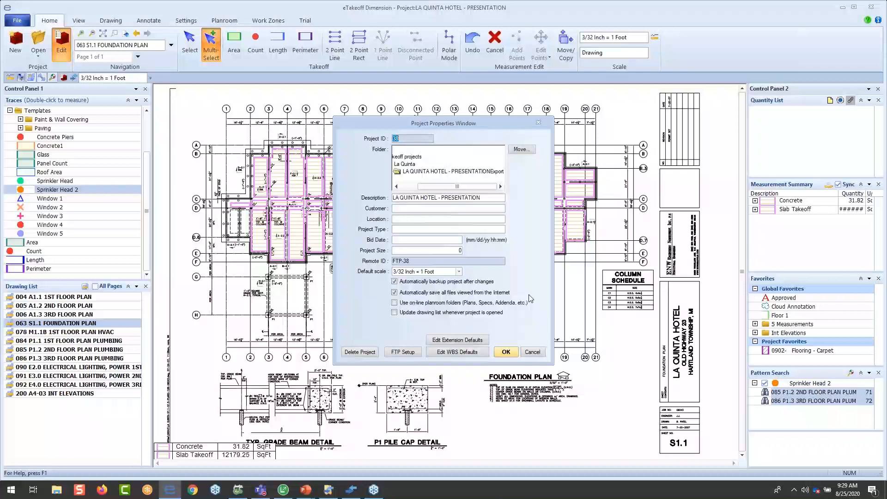
- Apply the extension project defaults to all existing measurements and save the project properties
left_click(457, 340)
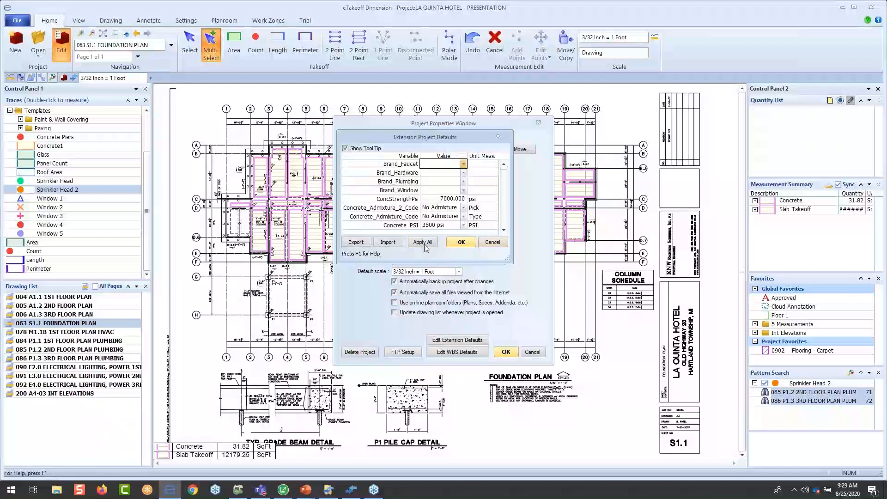
left_click(418, 243)
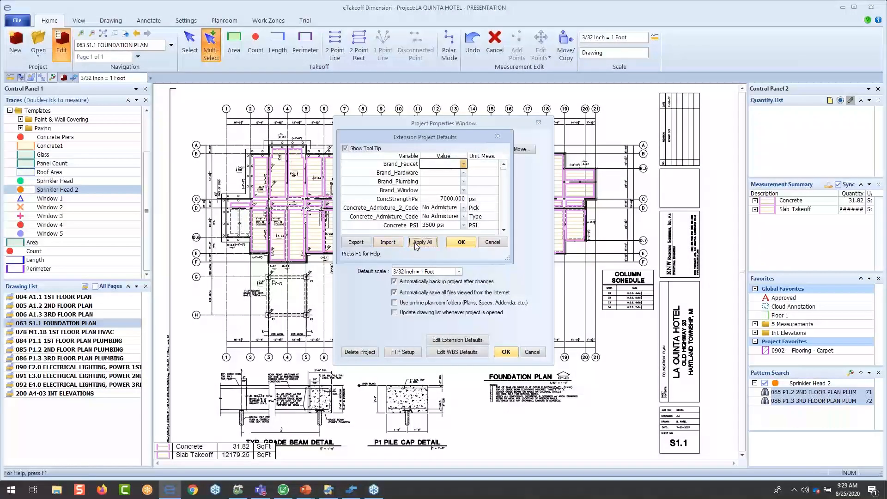
left_click(459, 243)
left_click(508, 352)
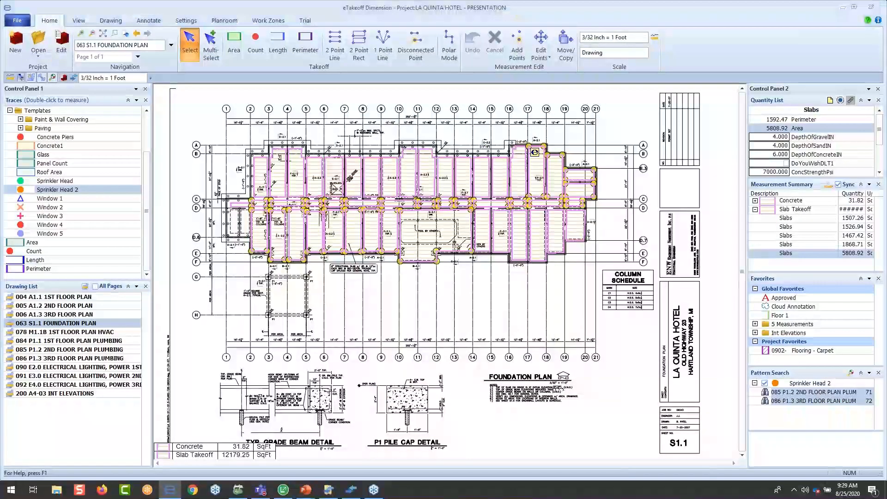
- Check the ConcStrengthPsi value in the extension of the slab measurement attached near grid lines 17 and 18
double_click(535, 152)
left_click(473, 230)
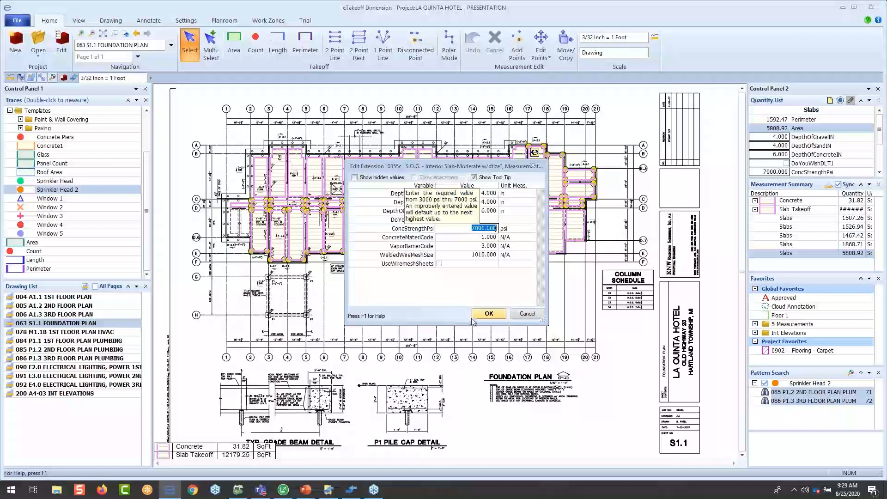
left_click(487, 315)
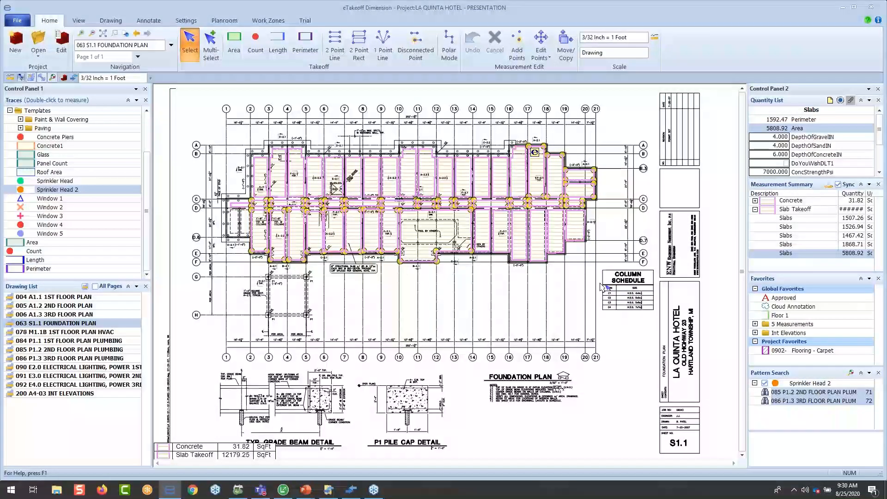
- Filter the Bridge review to modified assignments and auto-update them all, appending "Notes of the change 8/25" and dating the assembly notes 8/25
left_click(73, 78)
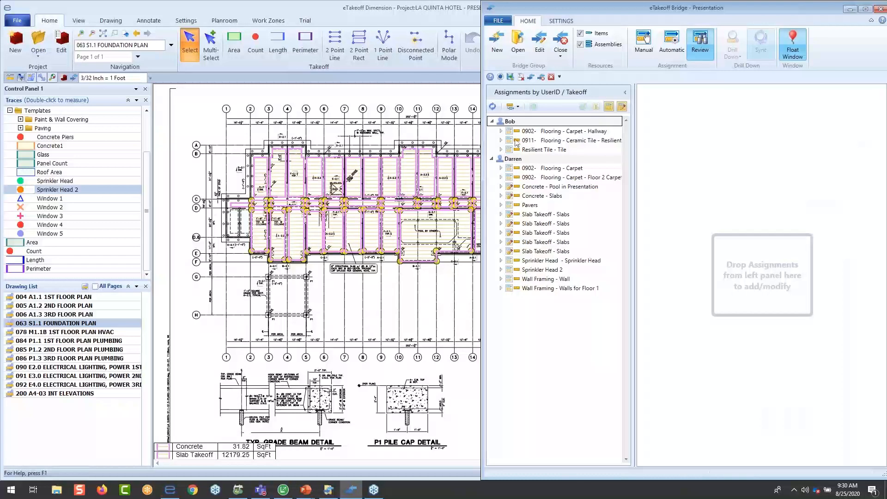
left_click(606, 108)
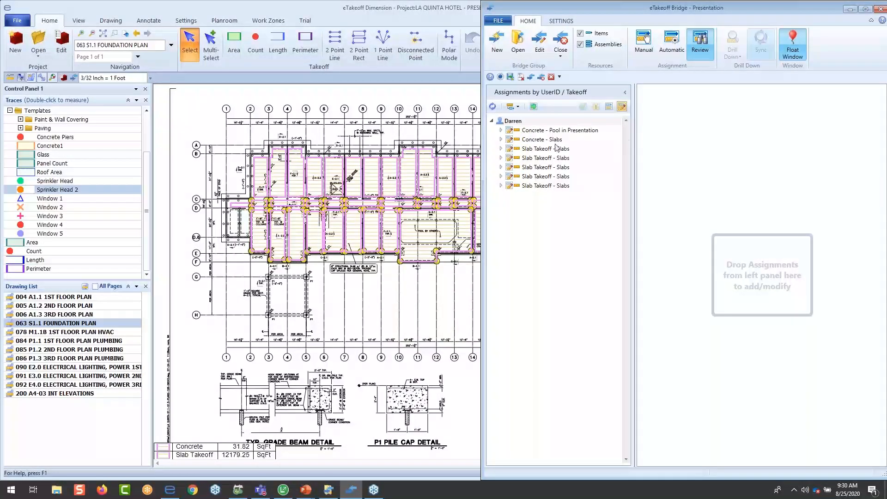
left_click(534, 107)
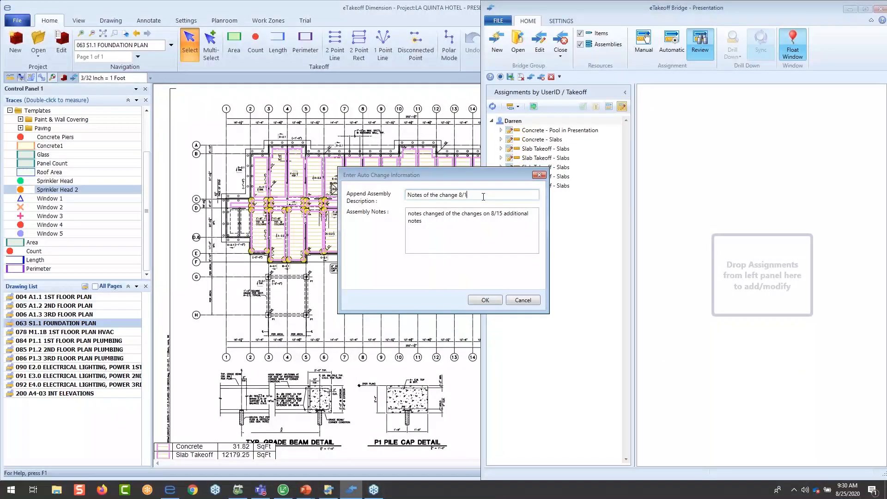
key("Tab")
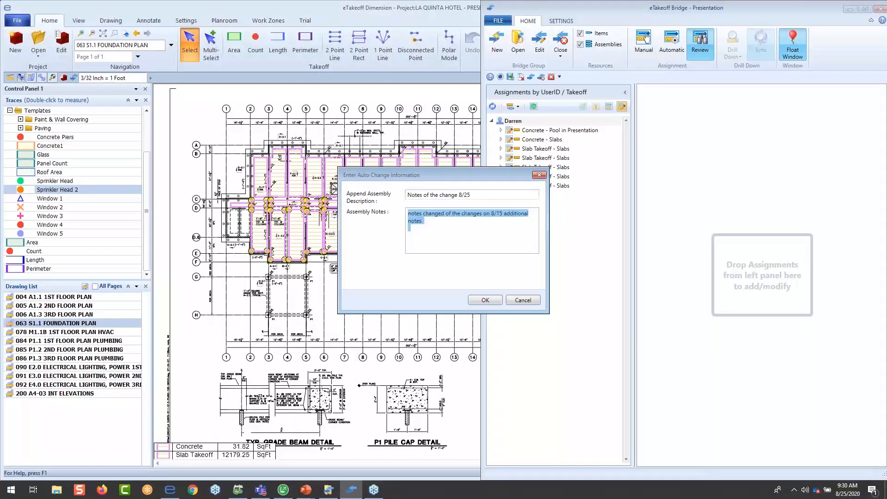
left_click(502, 214)
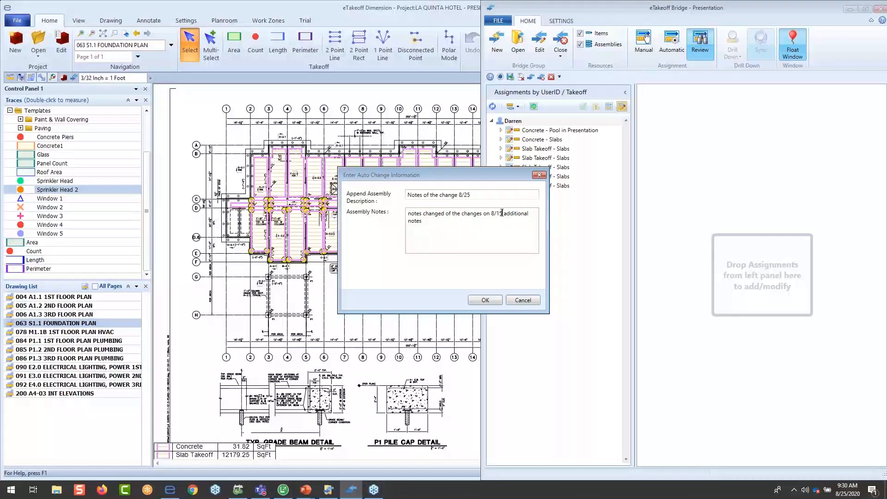
key("BackSpace")
key("BackSpace")
type("25")
left_click(485, 300)
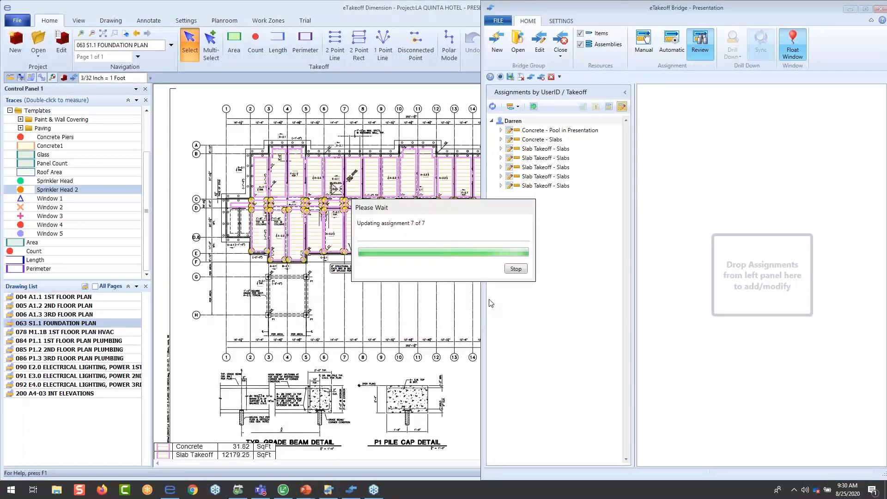
left_click(744, 266)
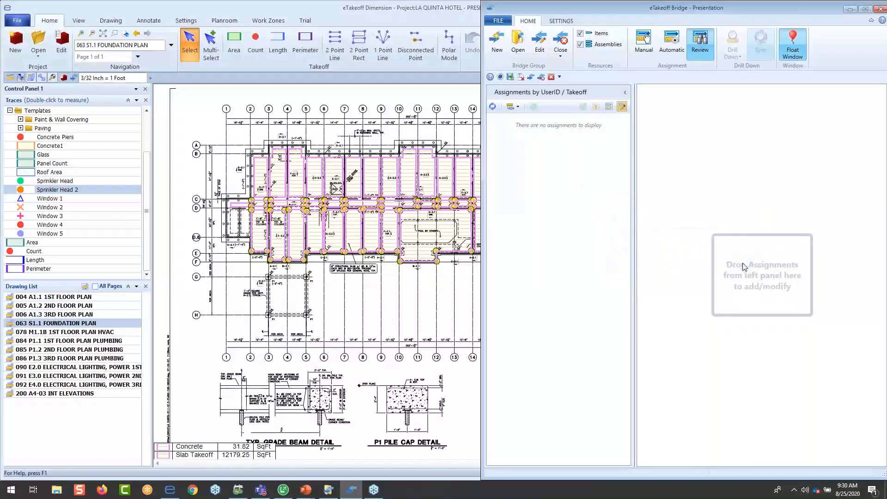
- Close the Bridge group, switch to Sage Estimating and show the estimate with combined items in the Presentation 1 layout
left_click(560, 44)
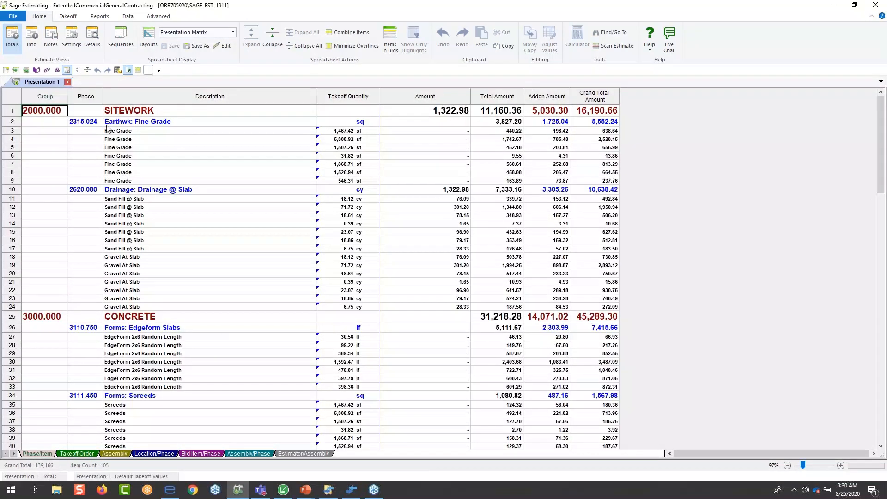
left_click(348, 32)
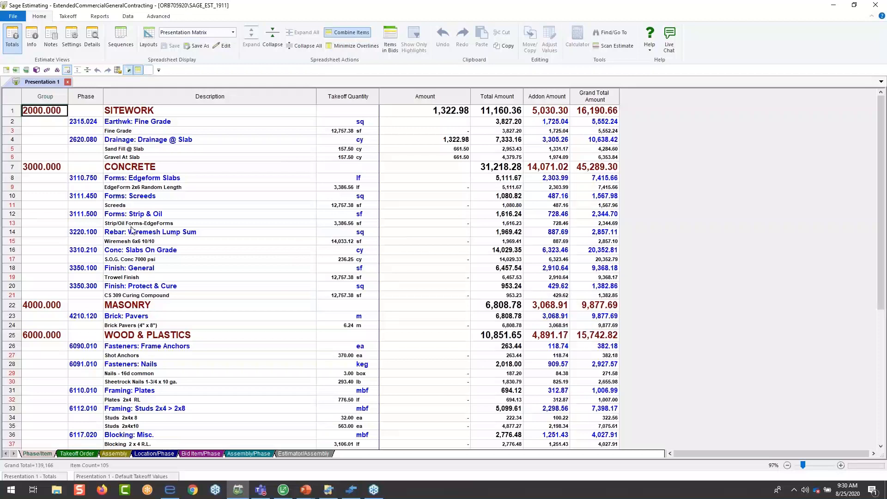
scroll(132, 229, "down", 8)
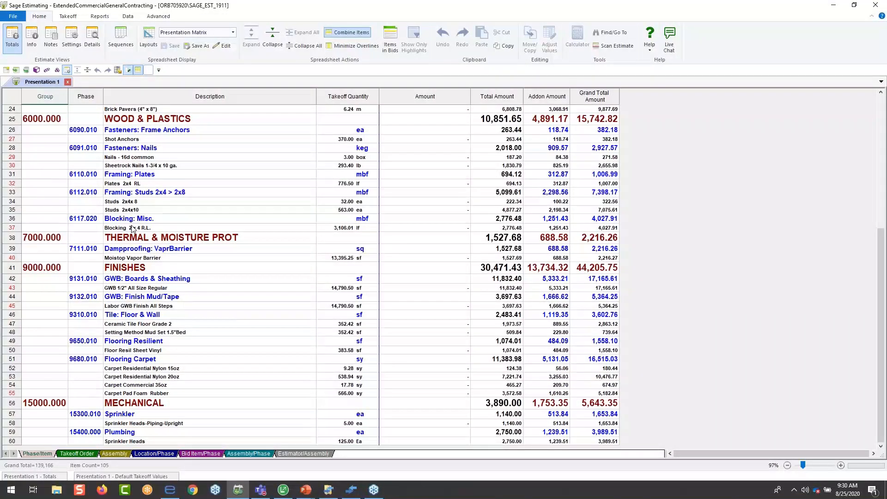
scroll(131, 229, "up", 8)
left_click(234, 33)
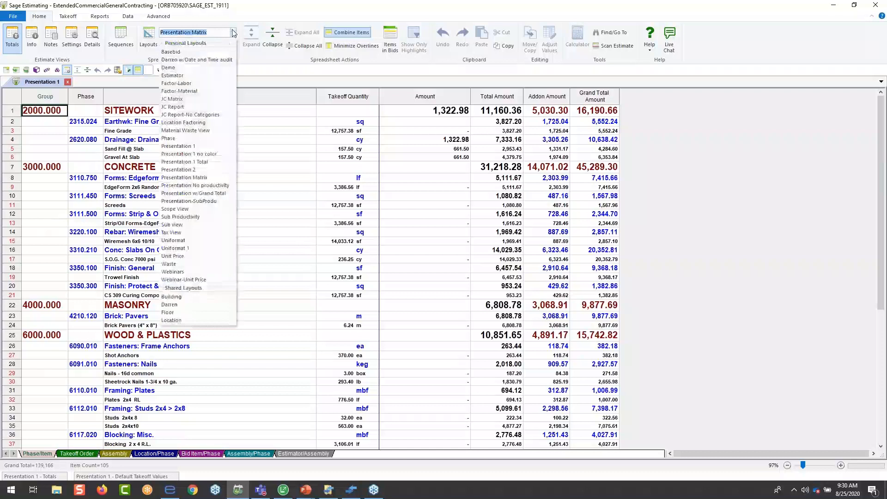
left_click(178, 146)
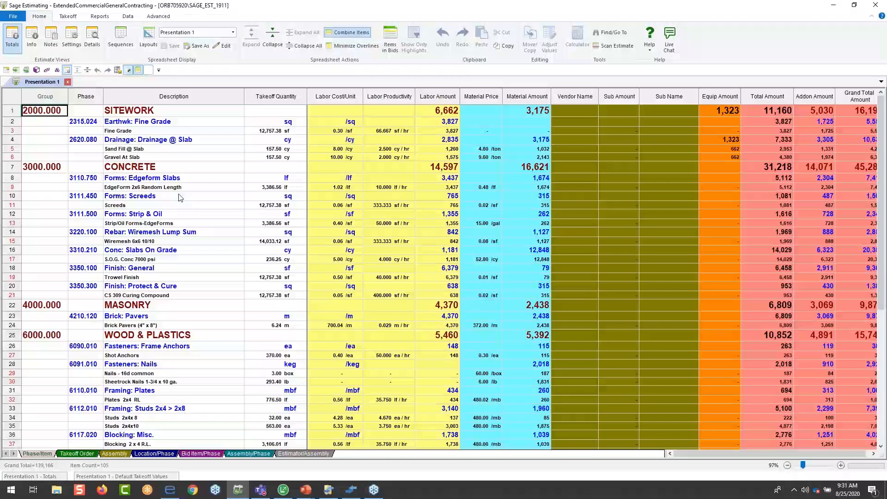
- Show the estimate by Location/Phase, widen the Location column to fit its names and collapse the rows to location level
left_click(156, 453)
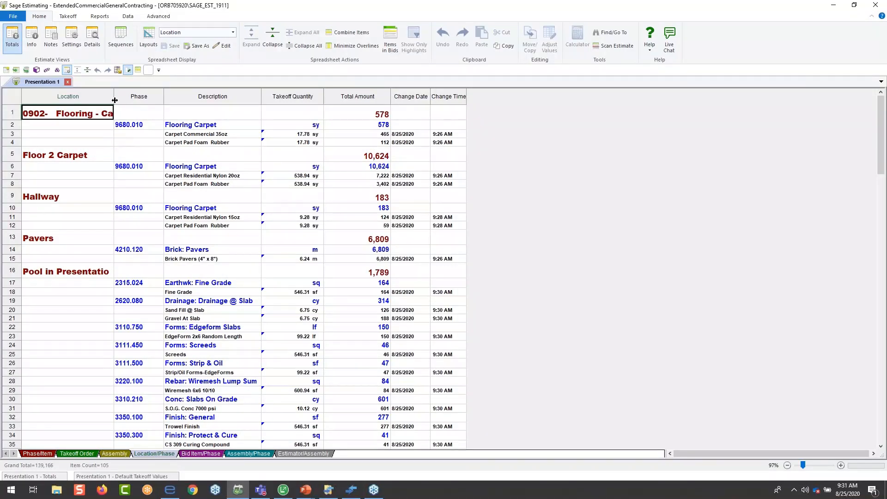
left_click_drag(114, 100, 199, 98)
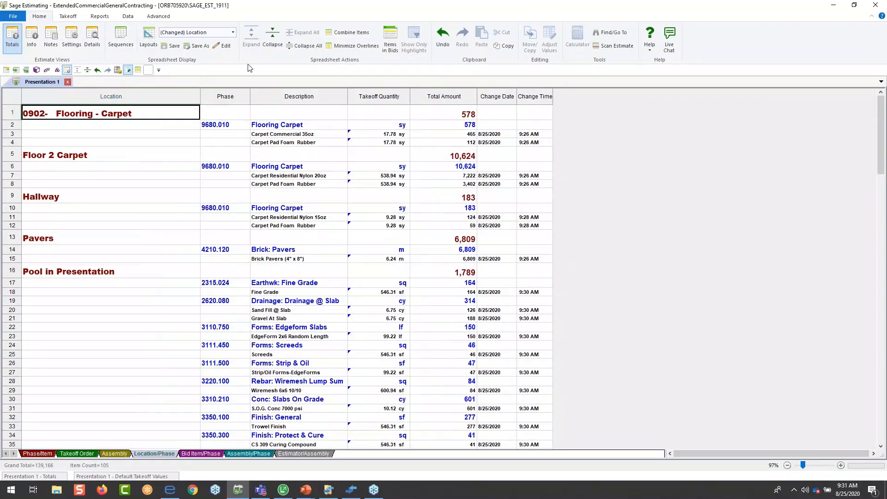
left_click(281, 50)
left_click(281, 51)
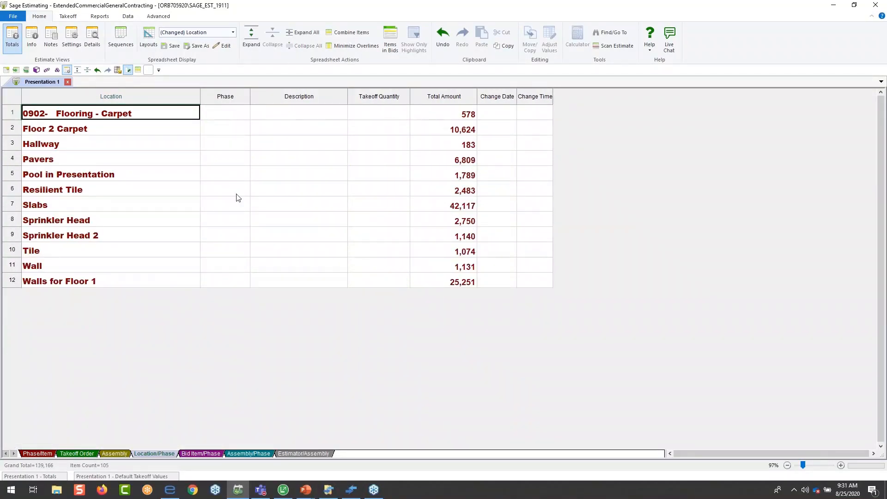
- Expand the Pool in Presentation location to examine its phases
left_click(44, 147)
left_click(45, 159)
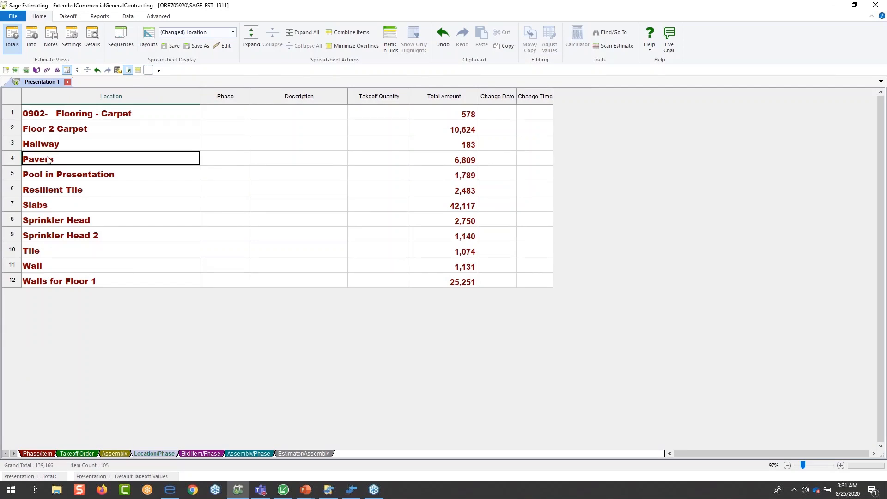
left_click(47, 175)
double_click(47, 176)
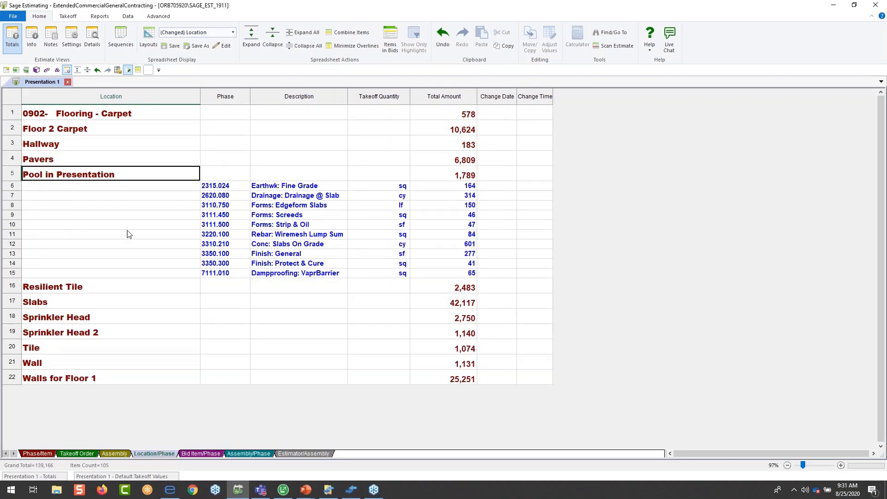
- Examine the Fine Grade phase's item under Pool in Presentation, collapse that location and look over the Tile, Wall and Walls for Floor 1 locations
double_click(295, 185)
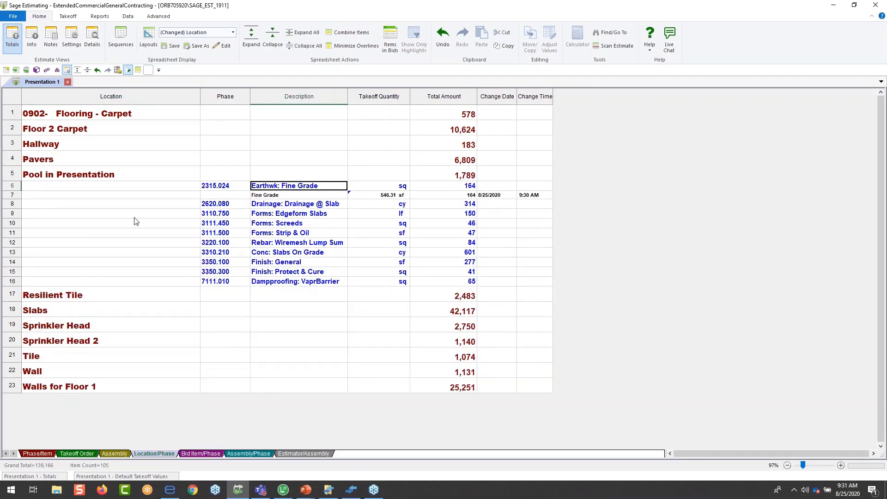
double_click(83, 178)
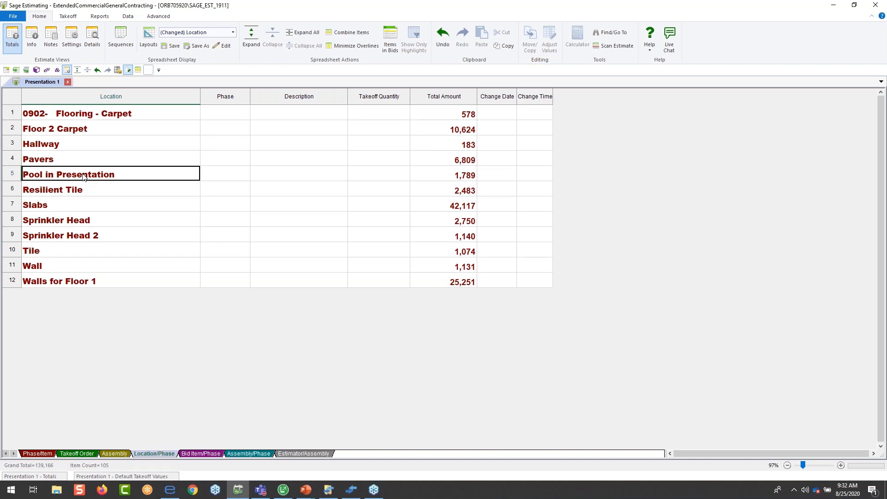
left_click(60, 250)
left_click(59, 268)
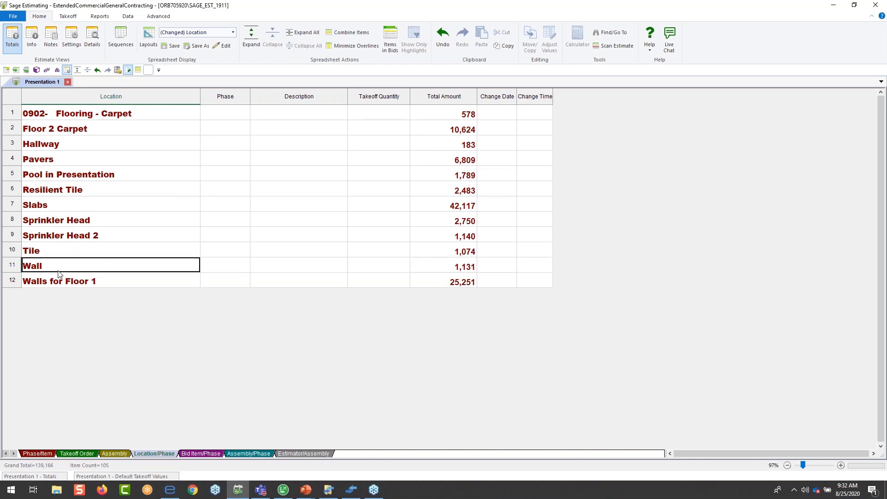
left_click(50, 286)
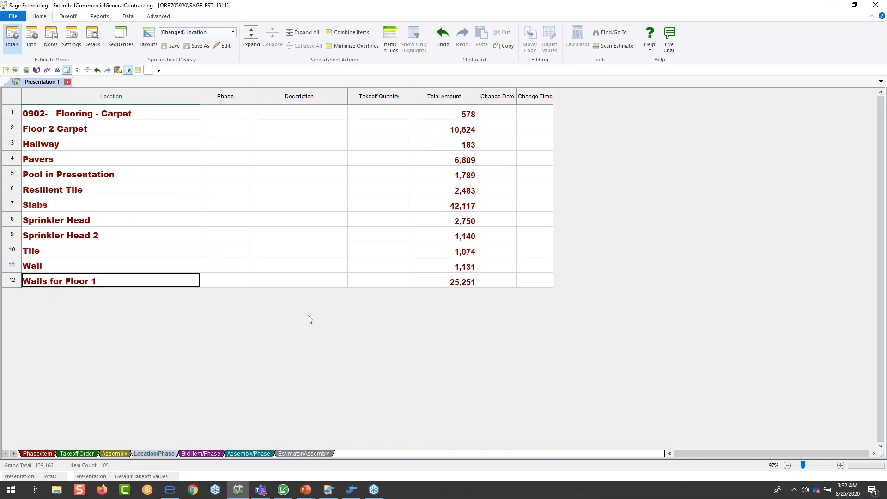
- Show the estimate by Estimator/Assembly and select the second estimator's group
left_click(312, 453)
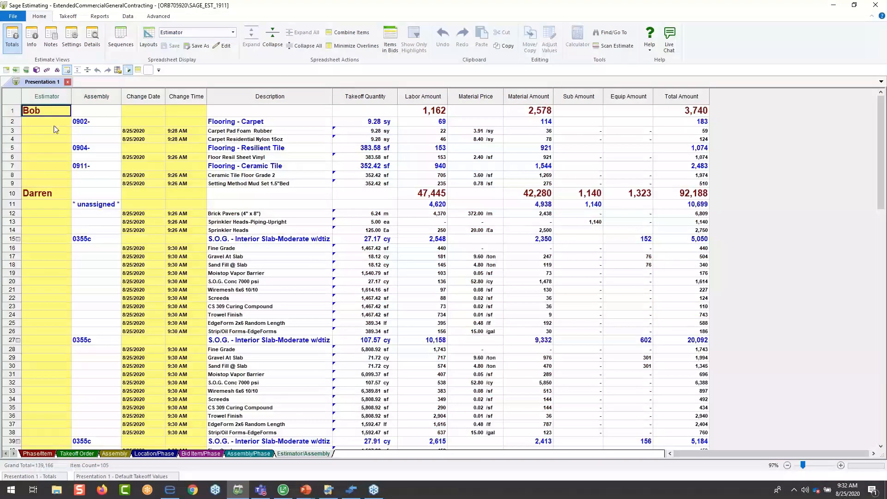
left_click(41, 203)
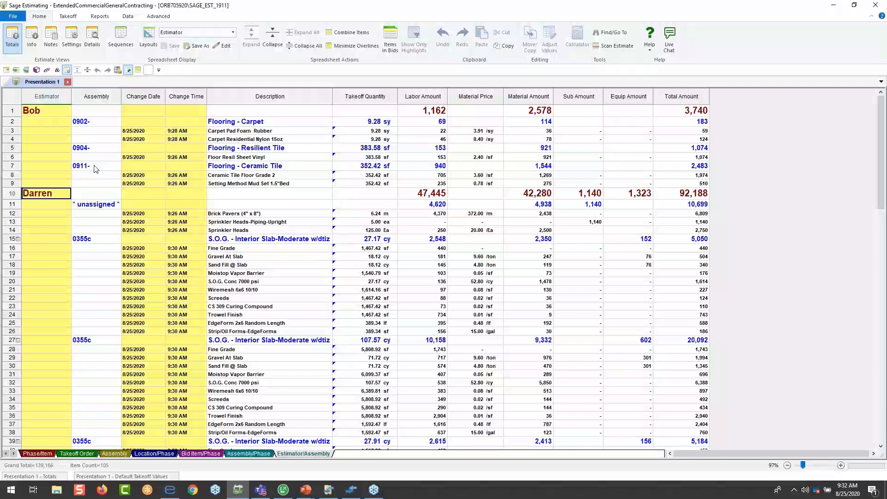
- Show the estimate by Assembly, widen the Description column to fit the change notes, and check the first slab's S.O.G. Conc 7000 psi takeoff quantity
left_click(115, 453)
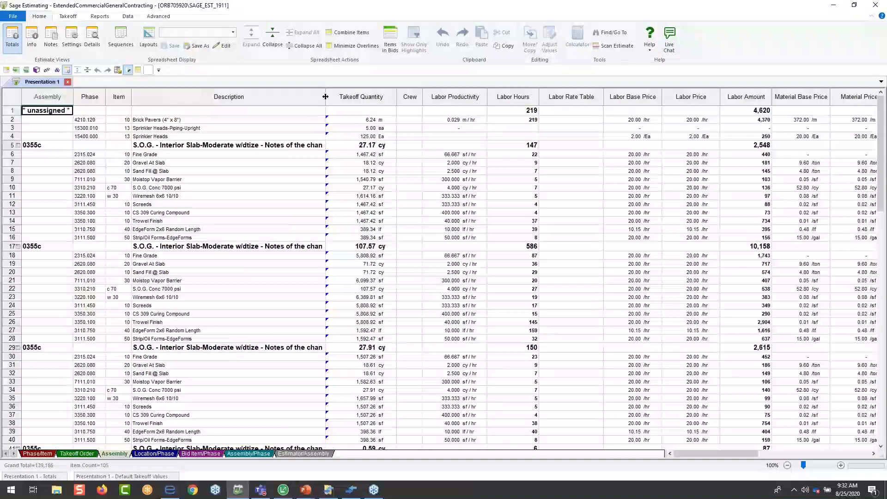
left_click_drag(325, 97, 429, 96)
left_click(238, 145)
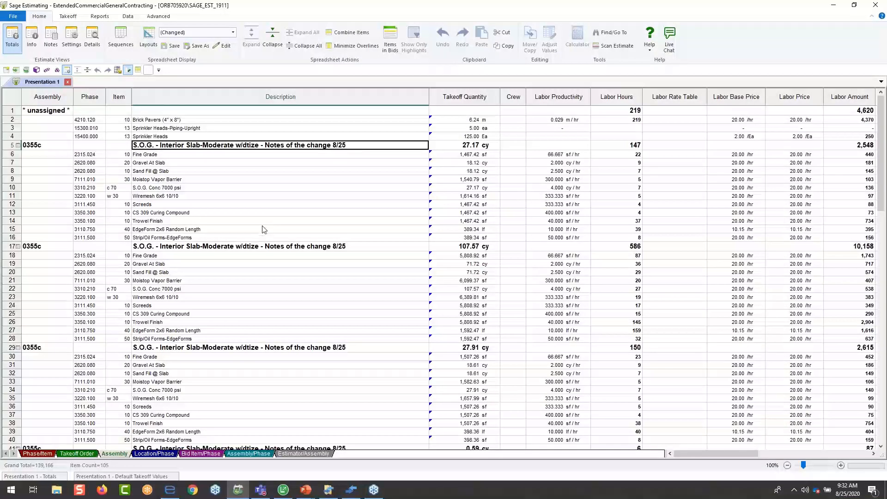
left_click(173, 189)
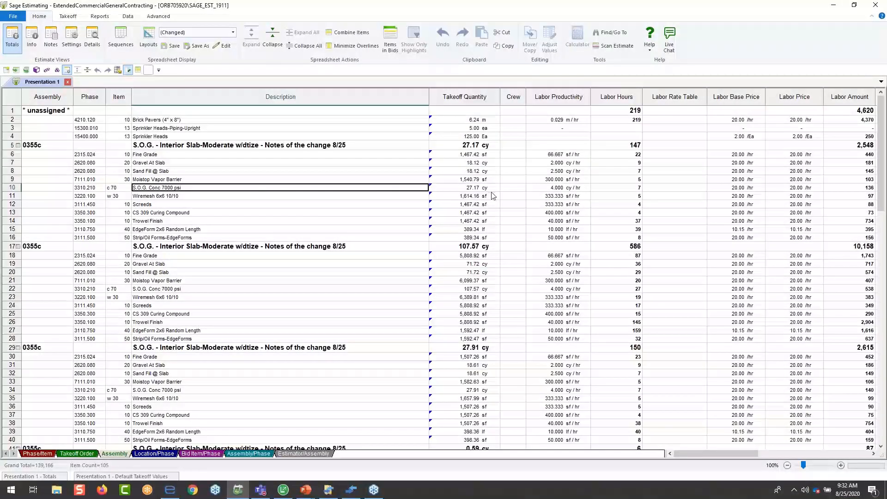
key("Tab")
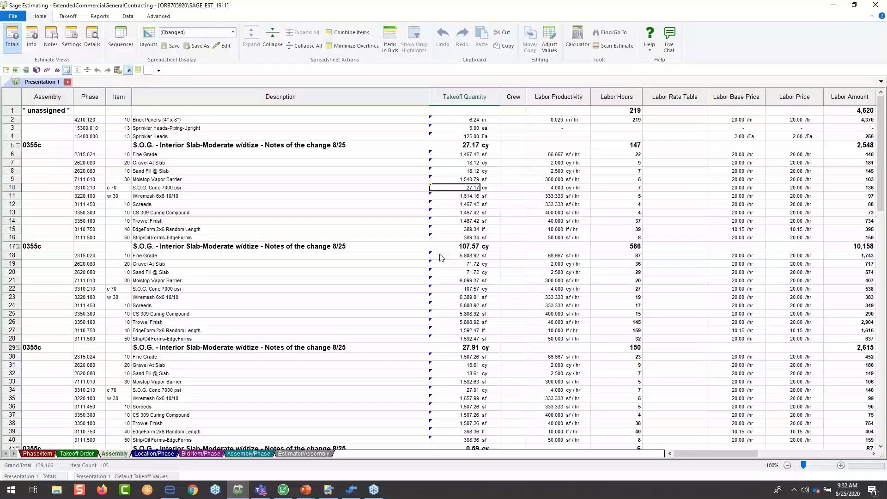
- Collapse the estimate to assembly level and expand the first 0355c interior slab assembly
left_click(310, 48)
left_click(205, 121)
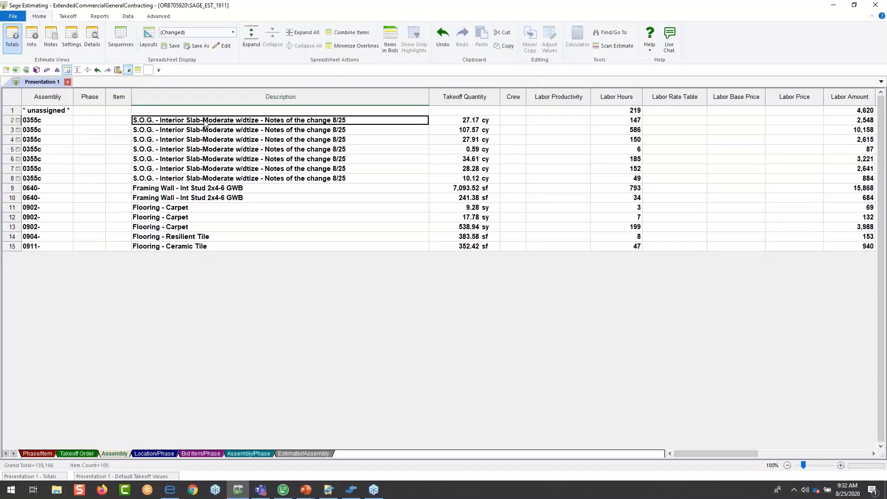
double_click(205, 121)
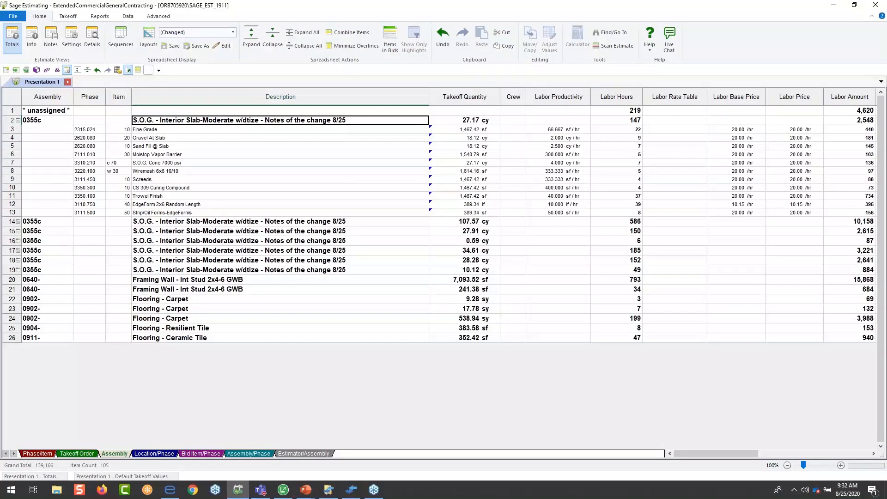
- Review the first 0355c slab assembly, read its pass audit and change notes, and leave the review without changes
right_click(204, 121)
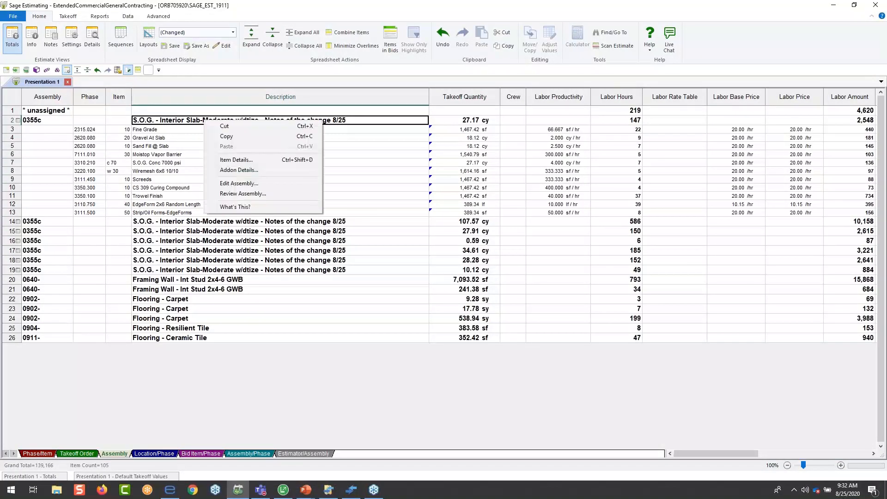
left_click(238, 194)
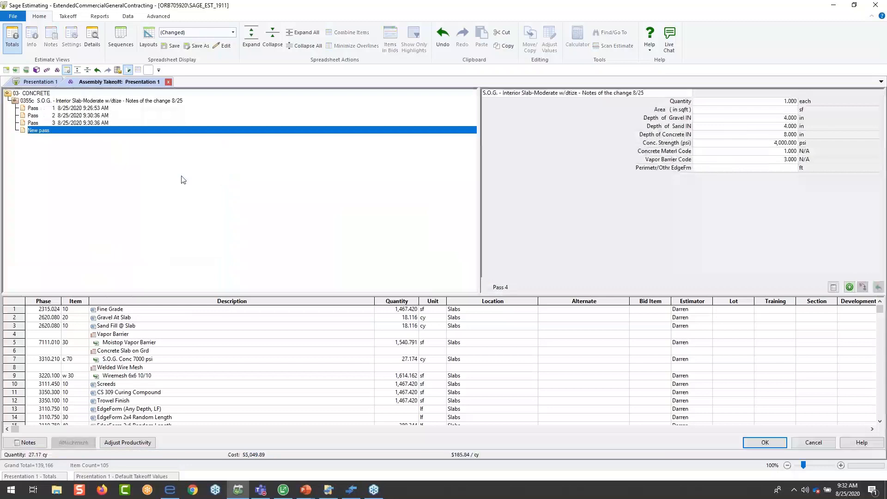
right_click(135, 155)
left_click(161, 205)
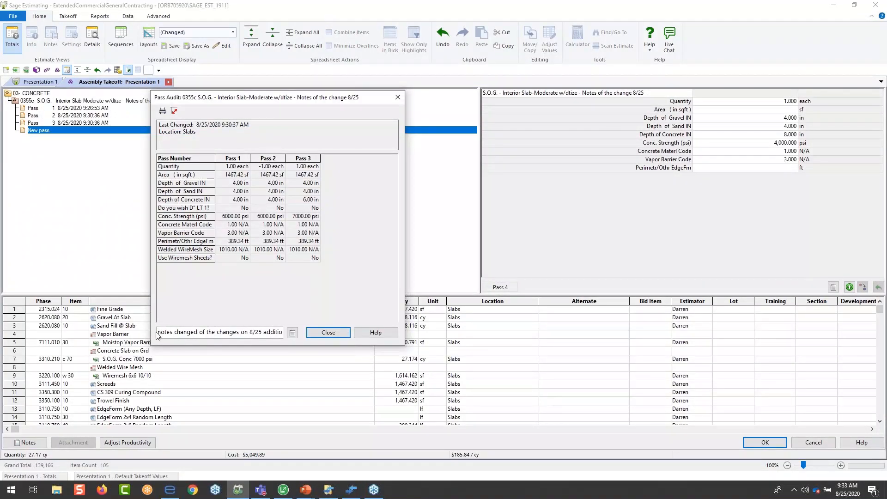
left_click_drag(161, 332, 234, 355)
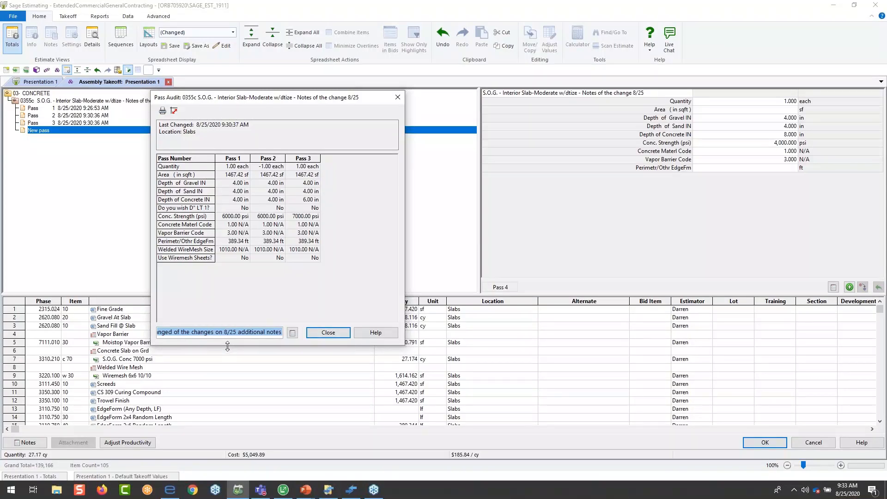
left_click(397, 97)
left_click(811, 444)
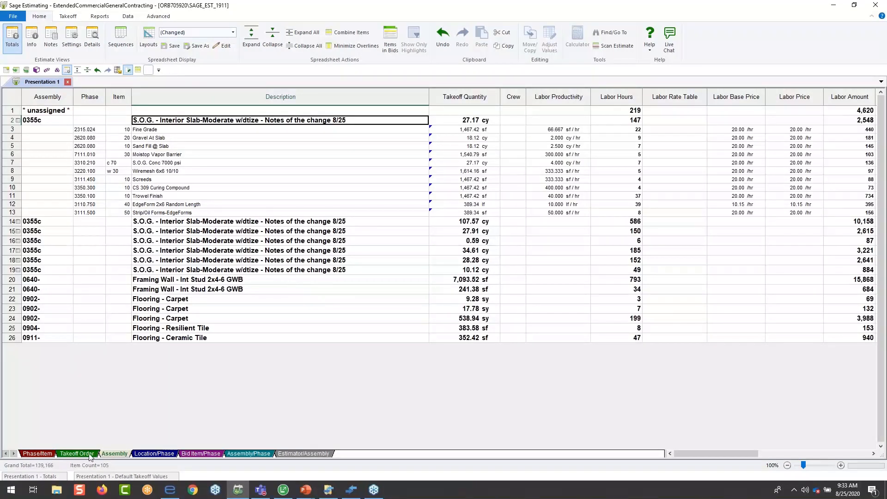
- Return to the Location/Phase view and expand Pool in Presentation with its Fine Grade, Drainage @ Slab and Edgeform Slabs phases
left_click(148, 455)
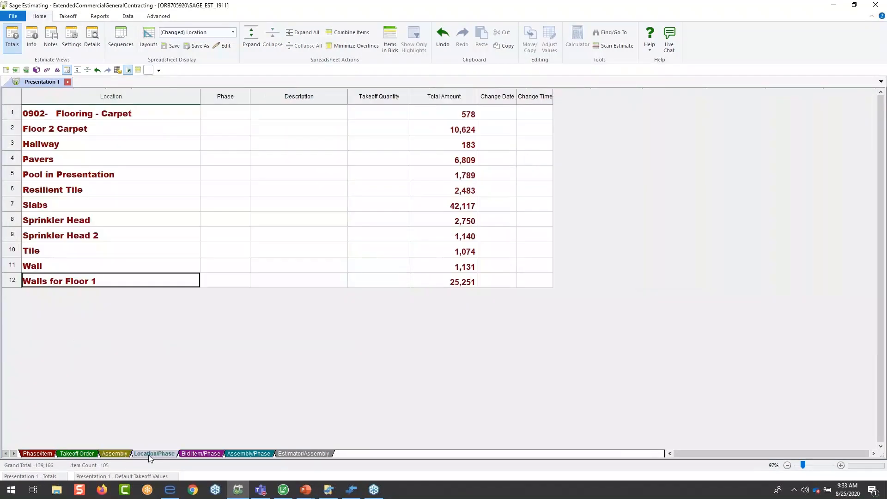
double_click(88, 178)
double_click(256, 187)
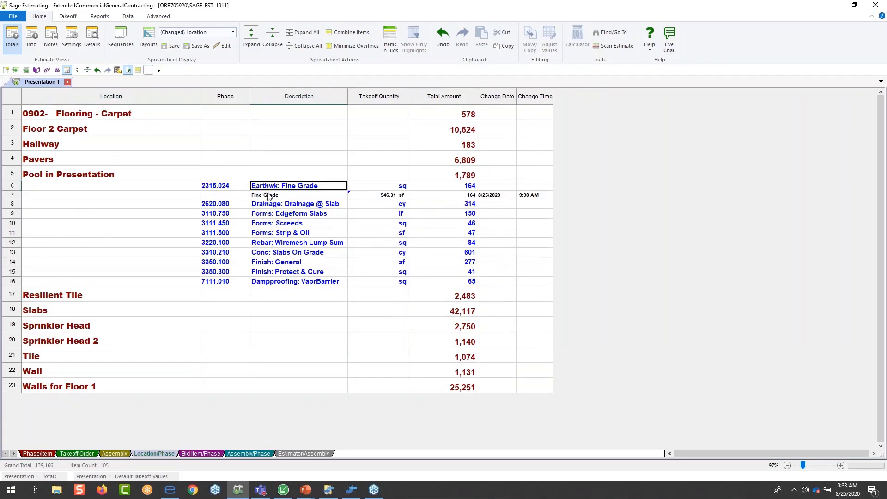
double_click(273, 204)
double_click(278, 230)
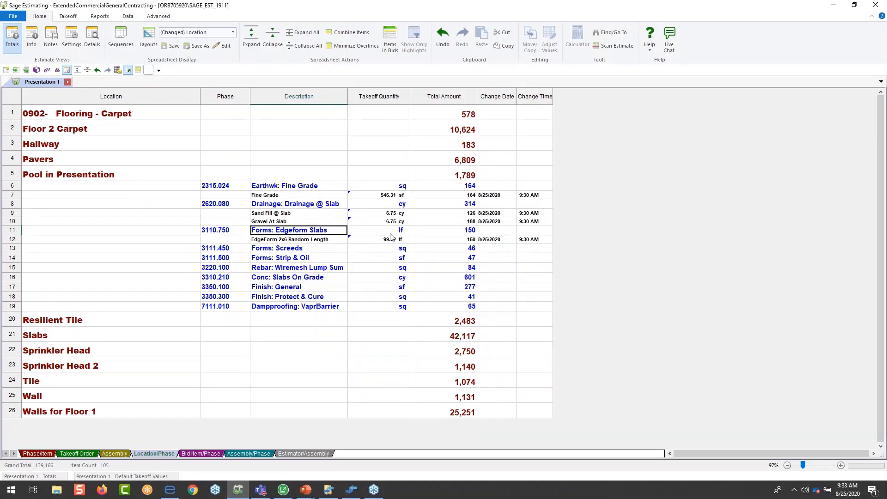
- Drill down from the pool's Sand Fill @ Slab takeoff quantity to eTakeoff Bridge and inspect the source measurement on the drawing
left_click(378, 215)
right_click(378, 216)
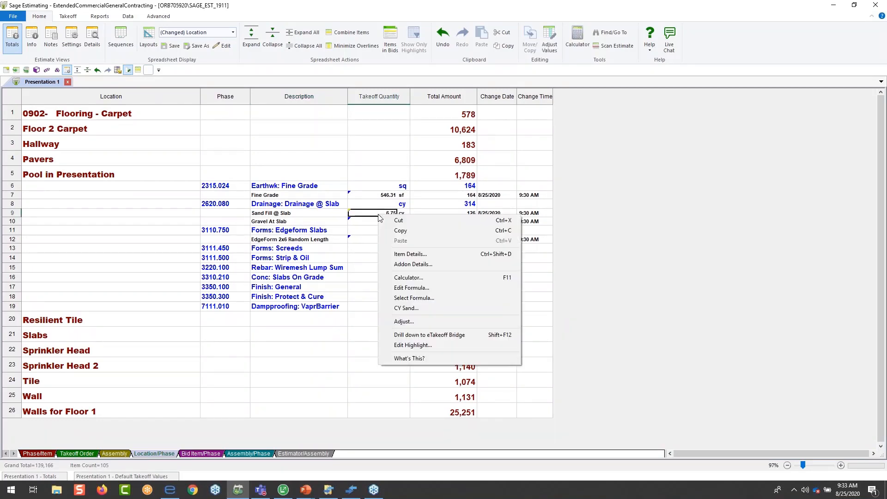
left_click(429, 335)
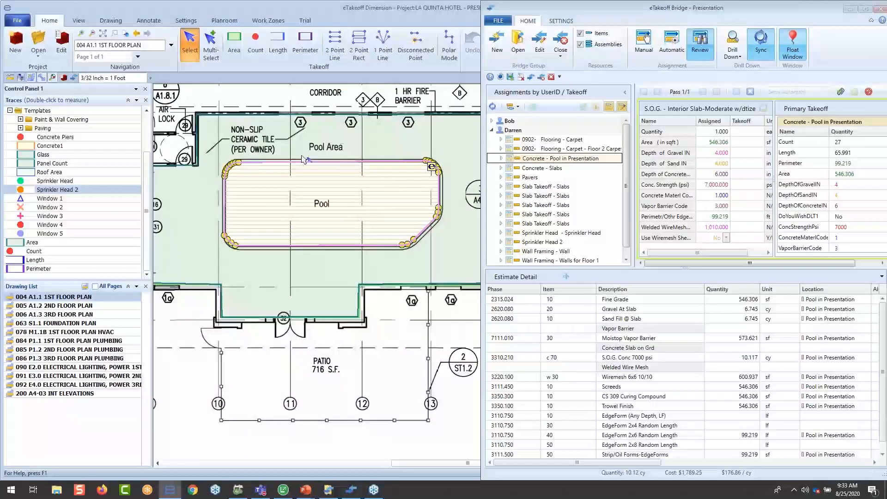
mouse_move(313, 234)
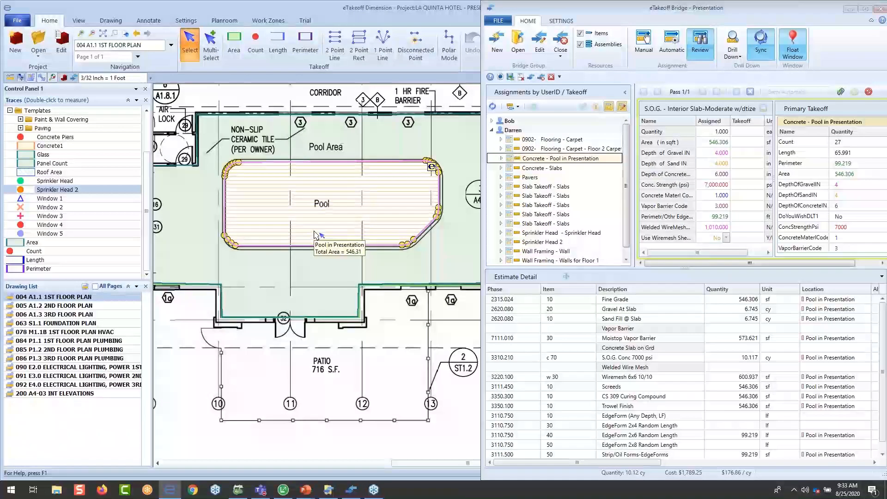
- Check the slab assembly values assigned to the pool takeoff, and minimize the Bridge window to show the full Dimension drawing
left_click(722, 254)
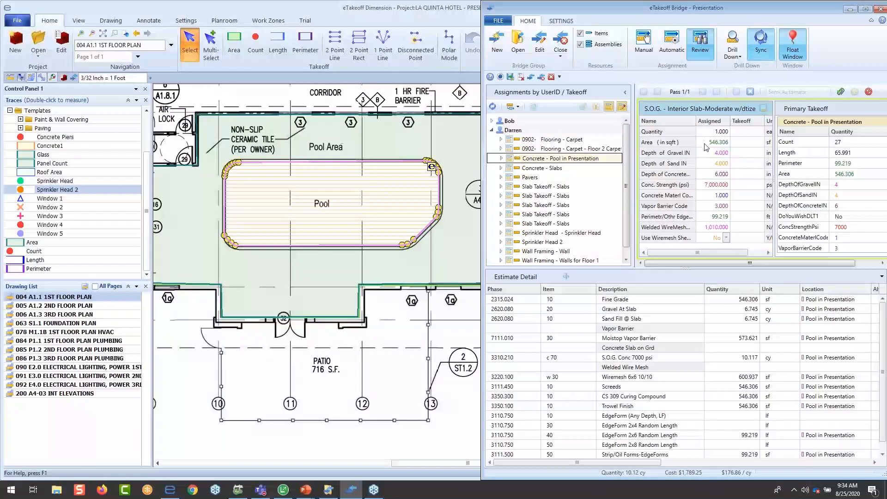
mouse_move(734, 252)
left_mouse_down()
mouse_move(756, 251)
mouse_move(697, 253)
left_mouse_up()
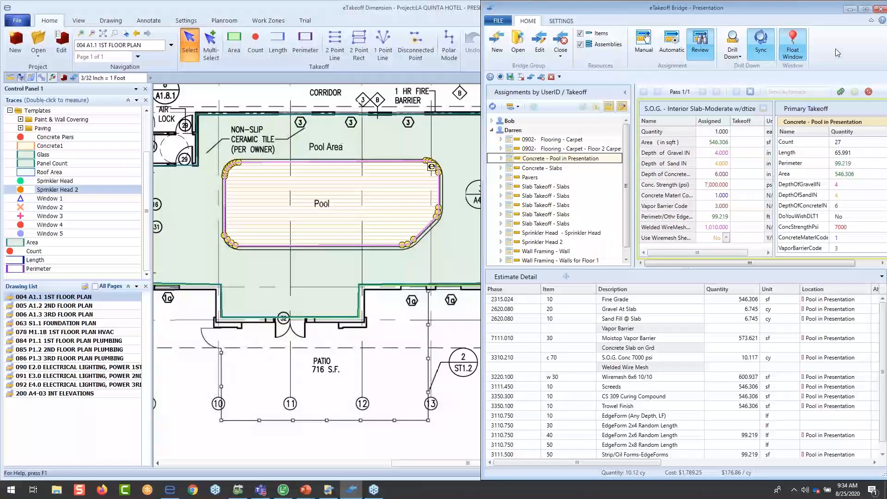
left_click(848, 9)
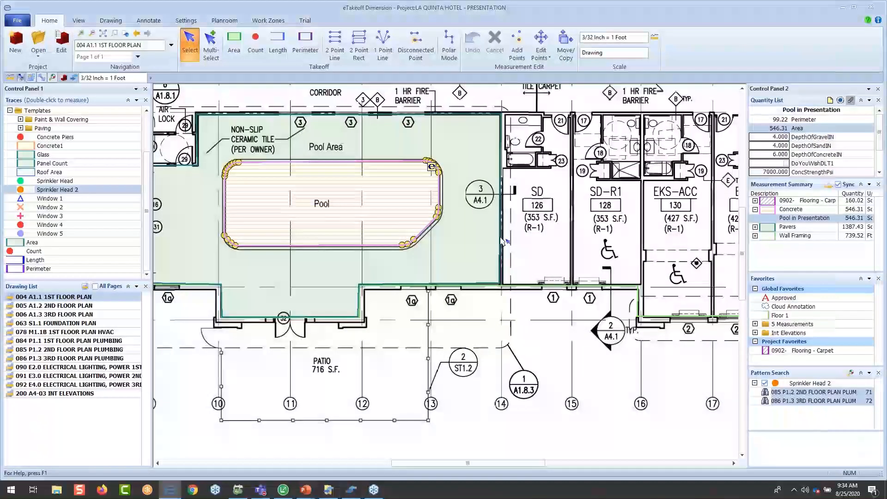
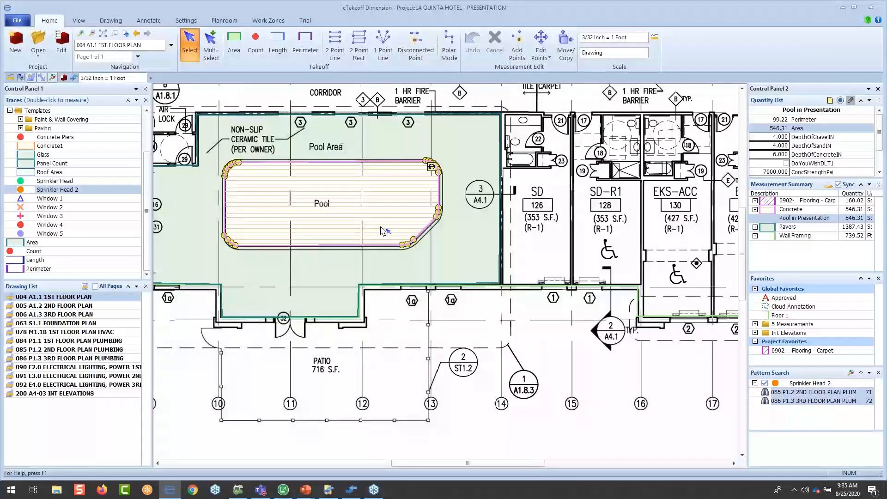
- Switch to Dimension Trace Utility and open the ExtendedCommercialGeneralContracting Sage database, accepting the WBS code warning
mouse_move(382, 230)
left_click(328, 492)
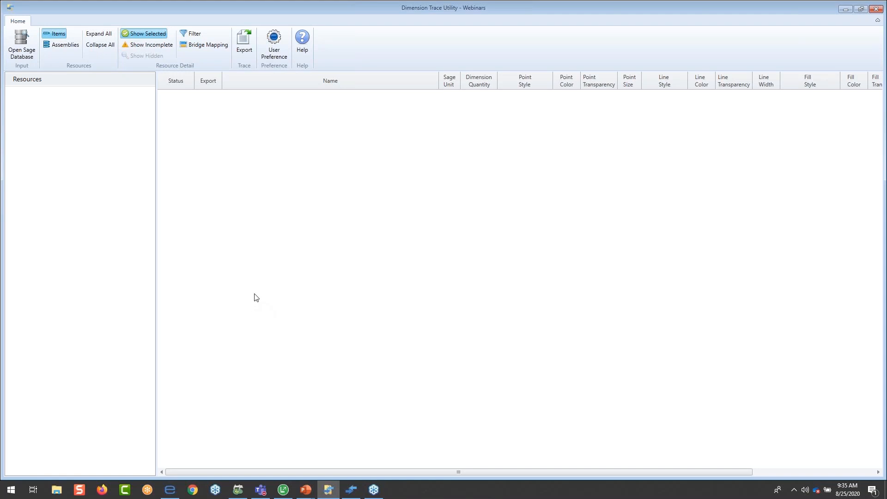
left_click(25, 52)
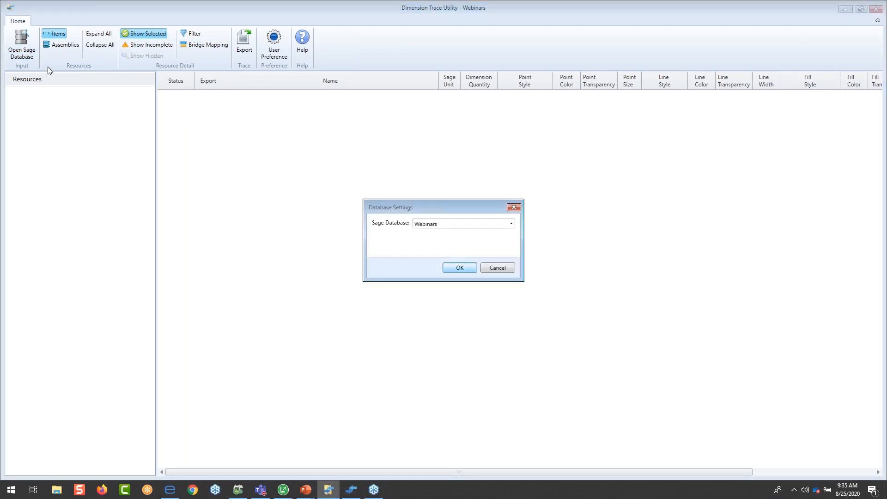
left_click_drag(439, 205, 417, 165)
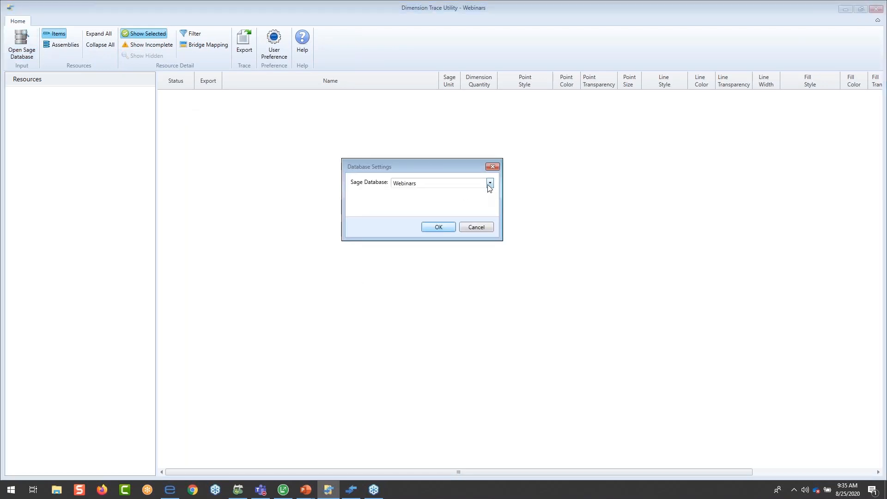
left_click(490, 184)
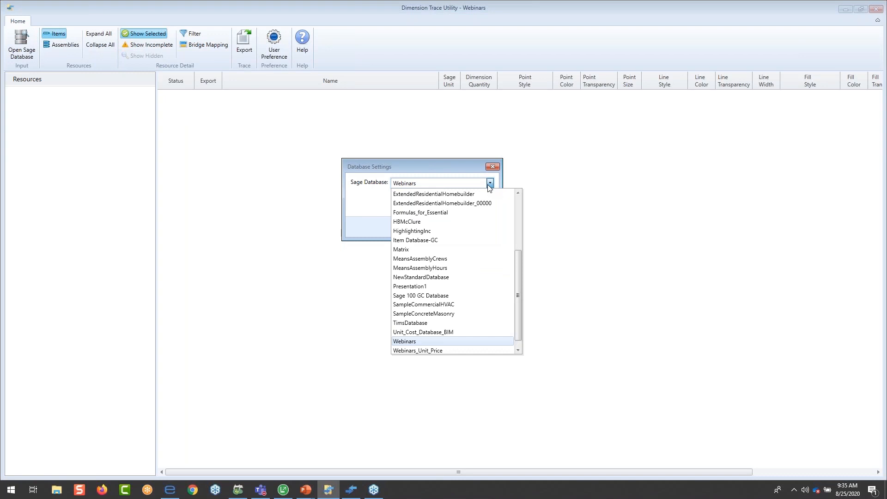
scroll(478, 319, "down", 1)
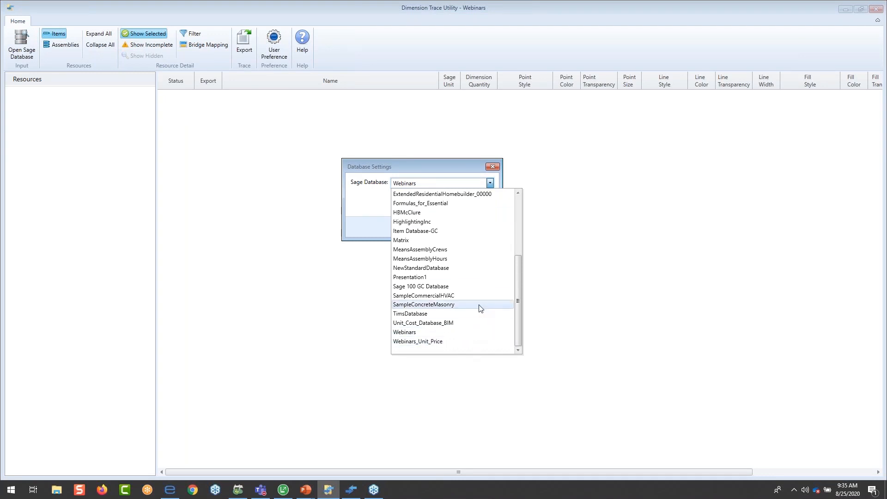
scroll(478, 308, "up", 4)
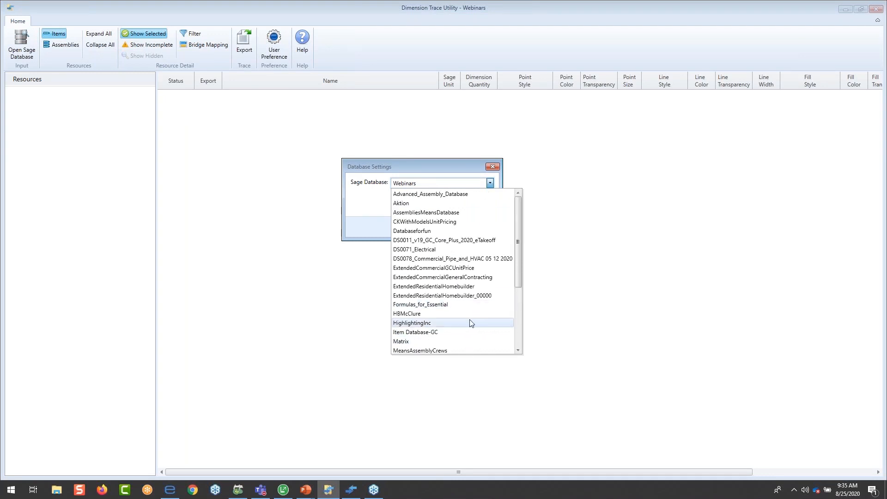
left_click(460, 277)
left_click(434, 229)
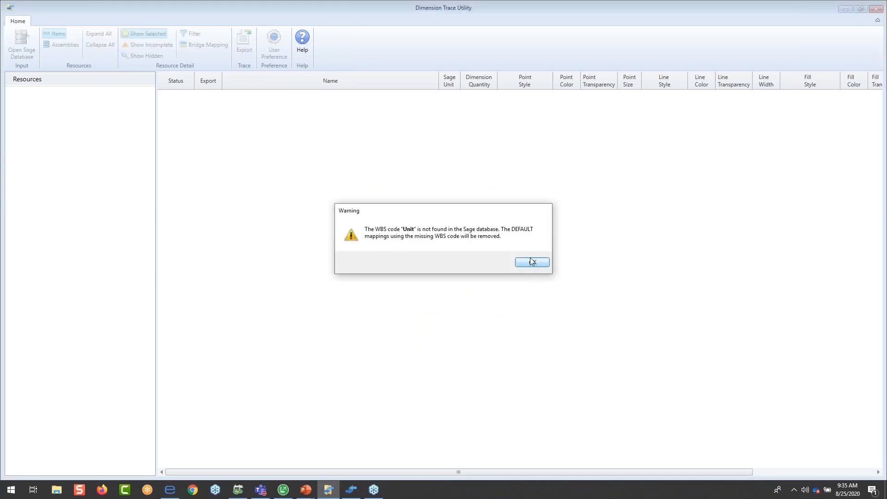
left_click(532, 262)
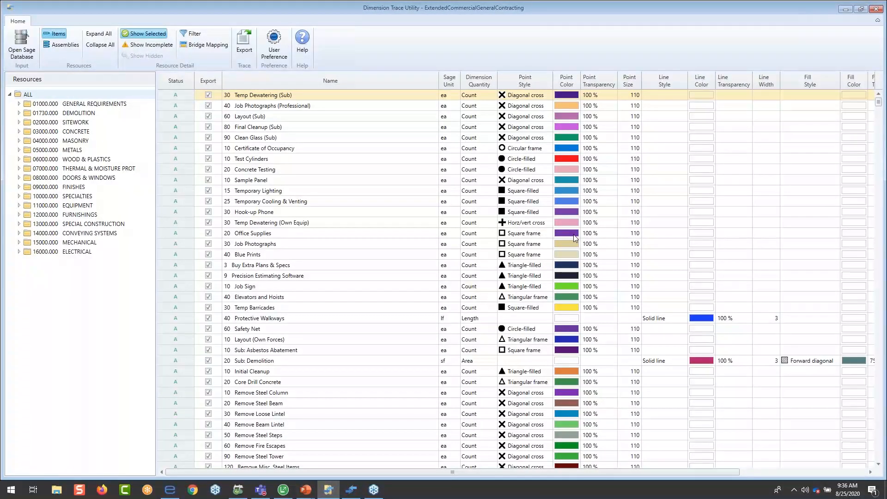
- Look over the database items, and list the incomplete assemblies limited to the 0003- CONCRETE group
scroll(341, 277, "down", 6)
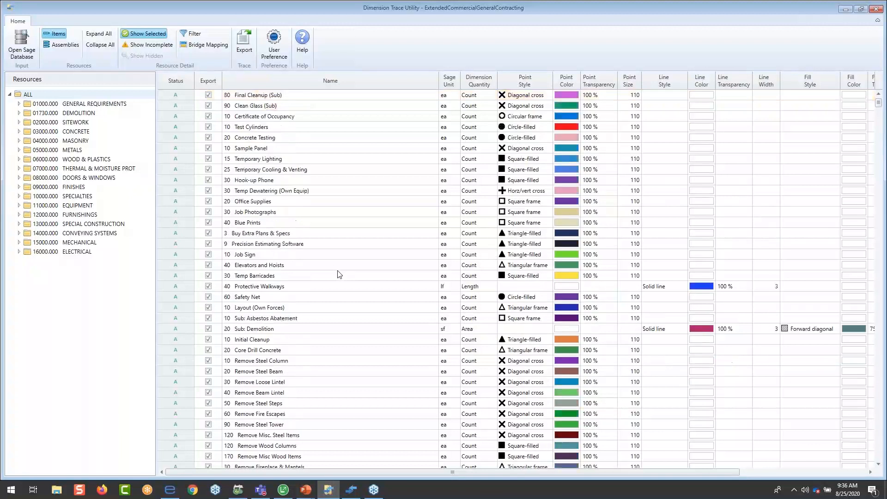
scroll(342, 281, "down", 5)
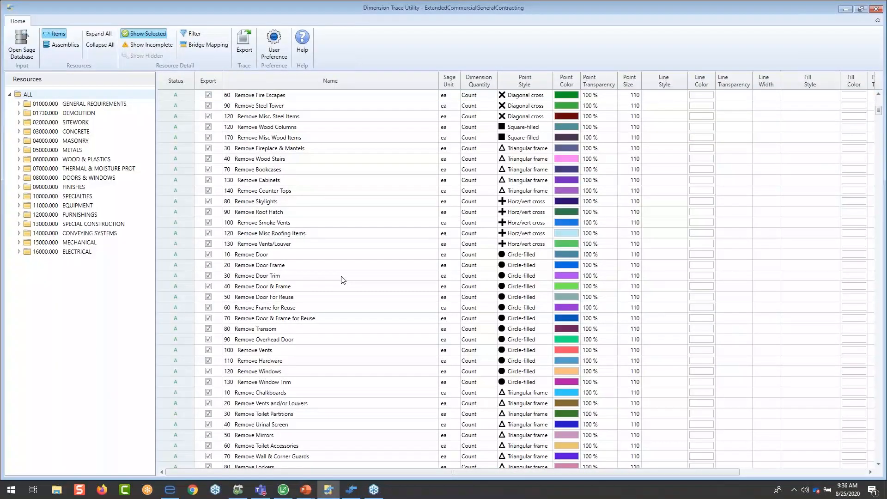
scroll(342, 280, "up", 11)
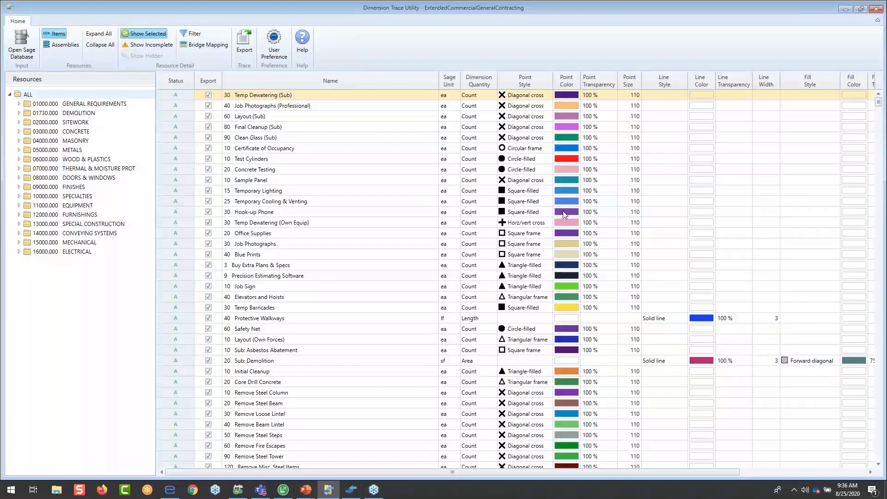
left_click(58, 45)
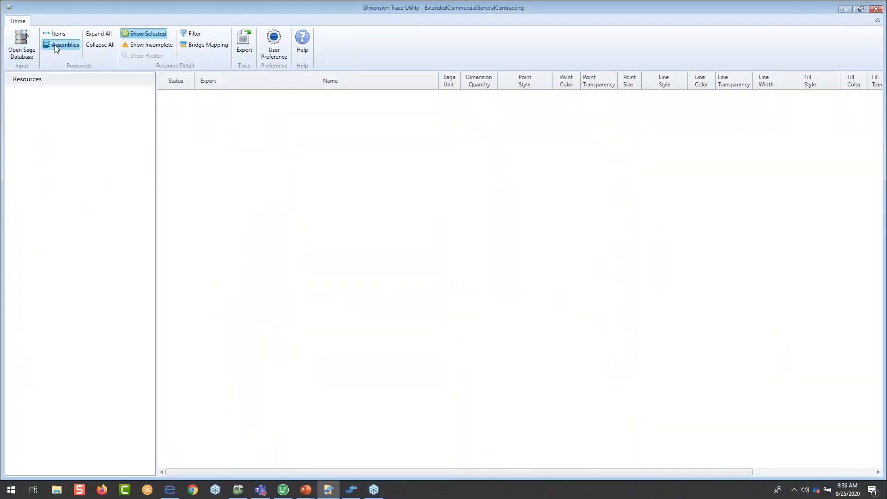
left_click(139, 45)
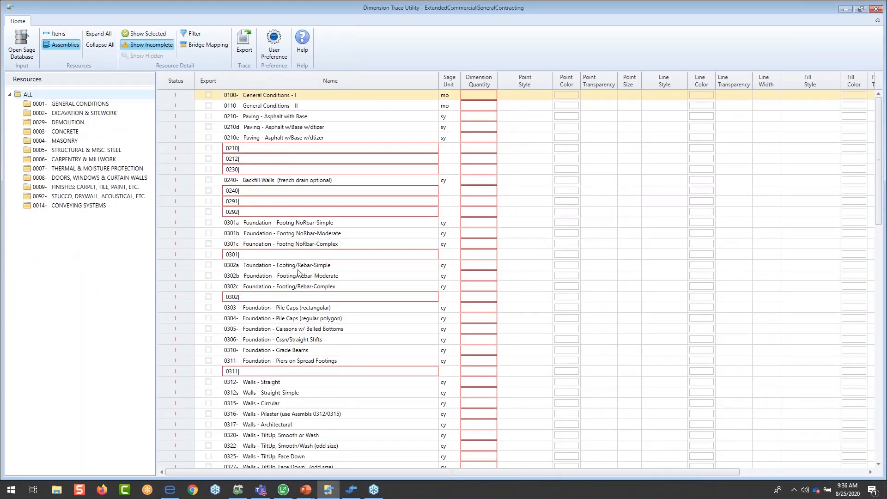
scroll(298, 272, "down", 4)
left_click(72, 134)
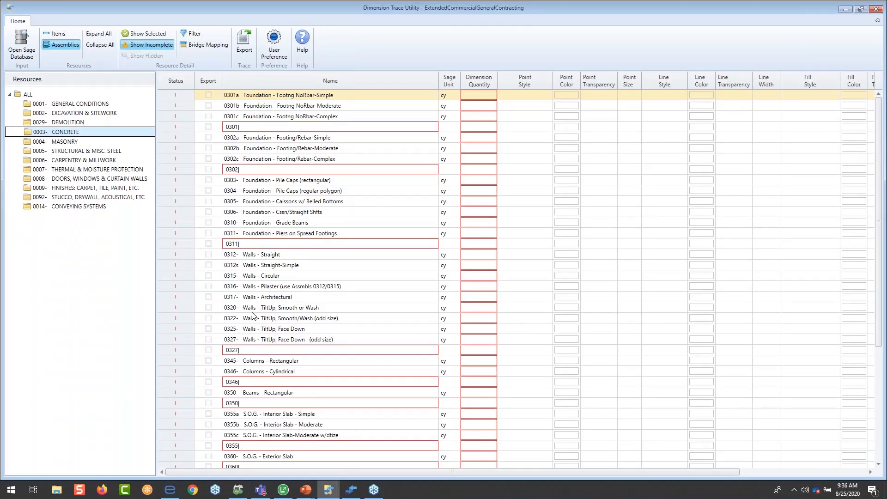
- Set the dimension quantity of assembly 0355b S.O.G. - Interior Slab - Moderate to Area
scroll(252, 316, "down", 4)
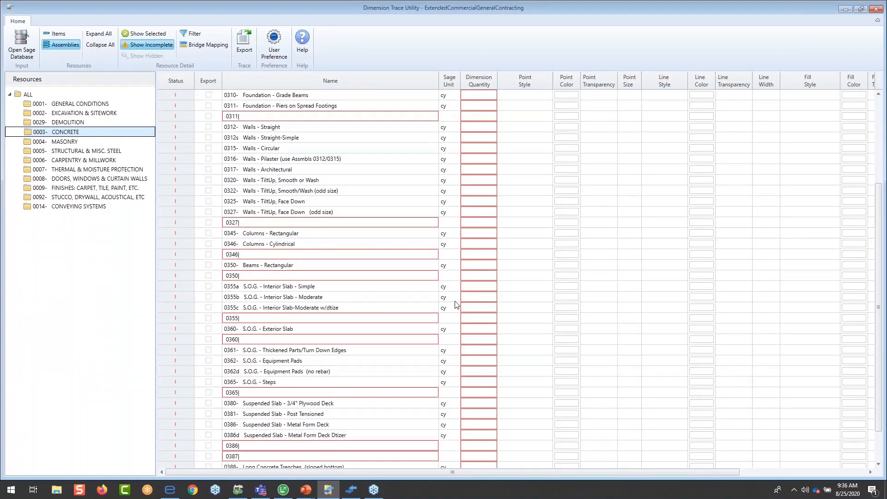
left_click(490, 302)
left_click(482, 311)
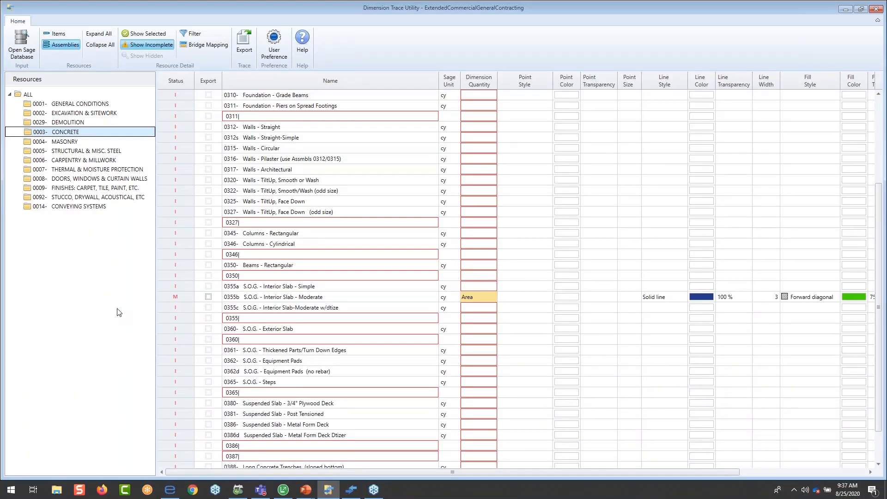
- In the Bridge Mapping of assembly 0355b, apply the Extension mapping and map the Length takeoff to Length LF
left_click(236, 300)
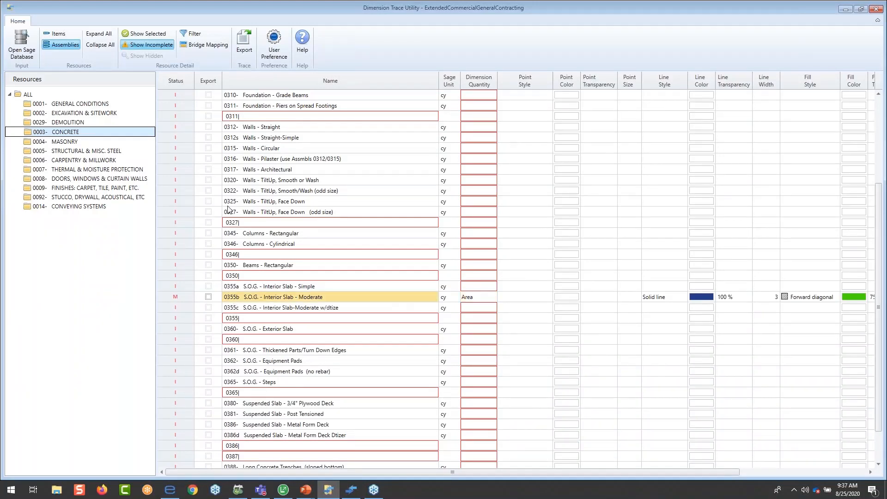
left_click(206, 45)
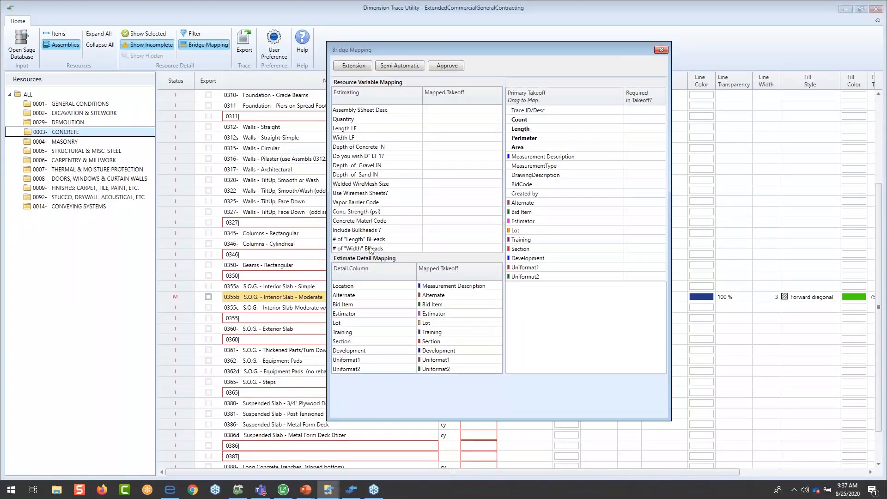
left_click(357, 65)
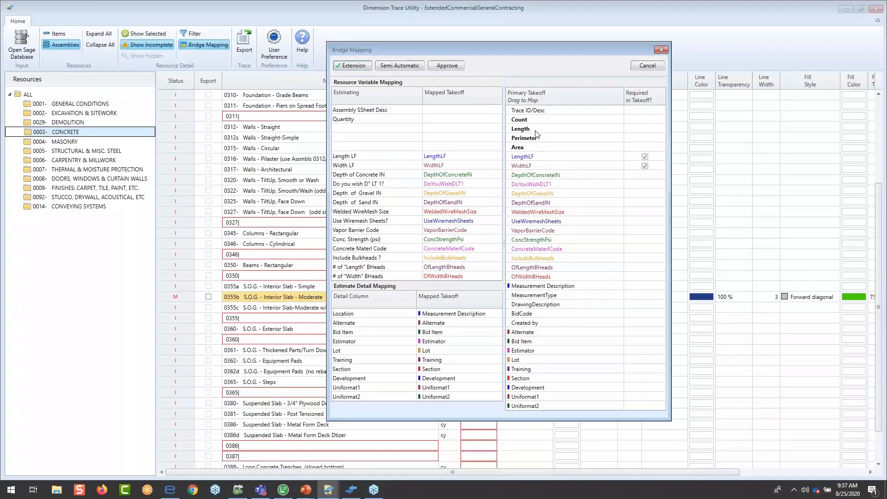
left_click_drag(536, 131, 453, 160)
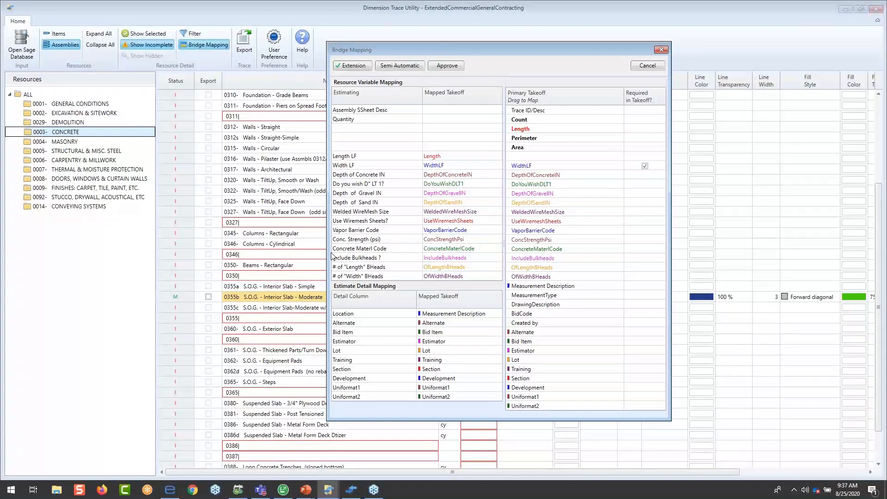
left_click(661, 50)
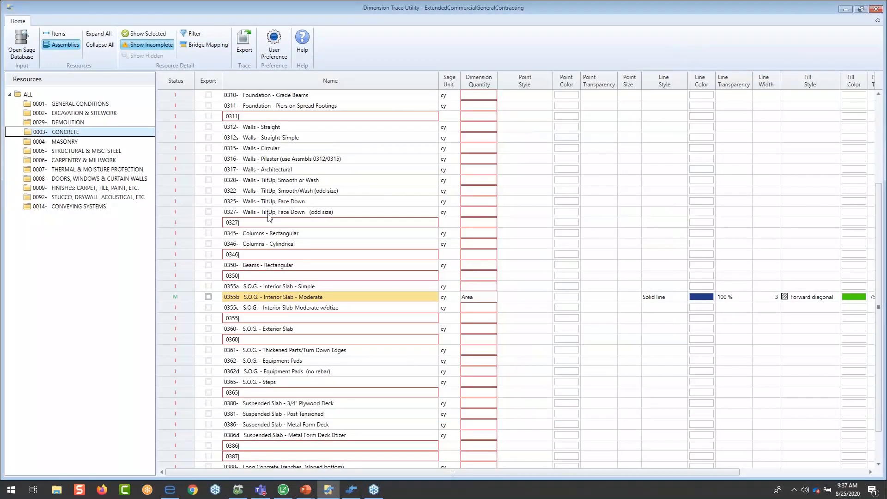